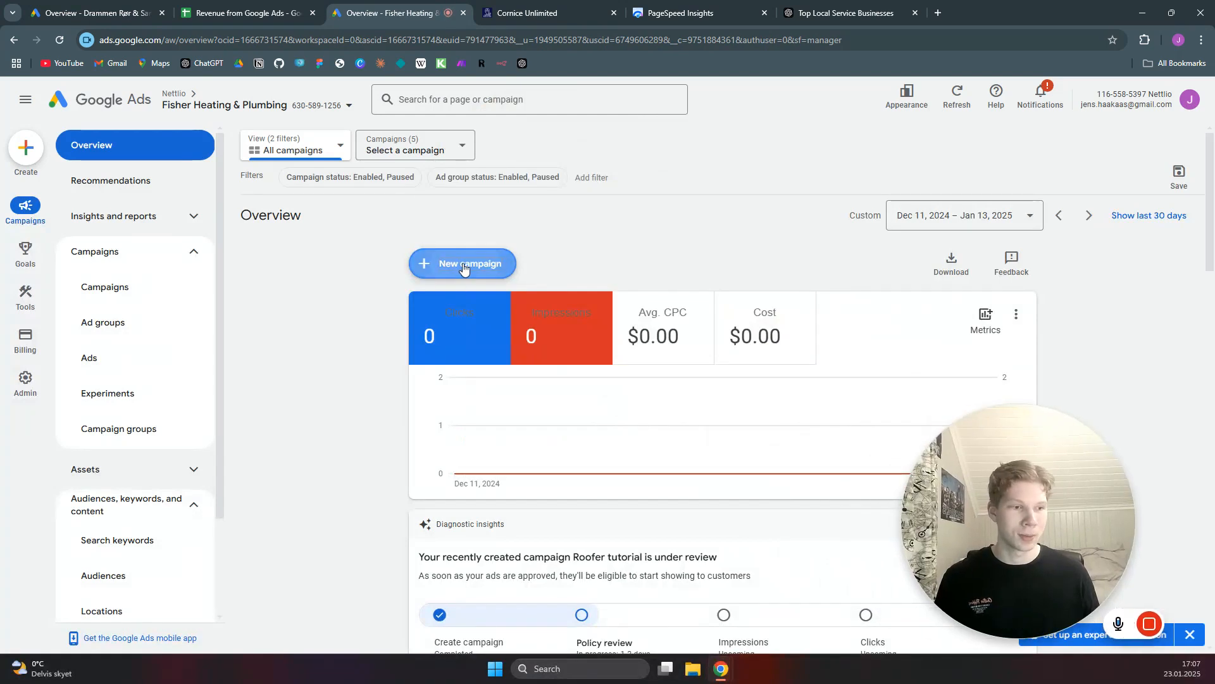
# - Create a new campaign with the Leads objective, using the account-default Submit lead forms conversion goal
pyautogui.click(464, 268)
pyautogui.click(477, 272)
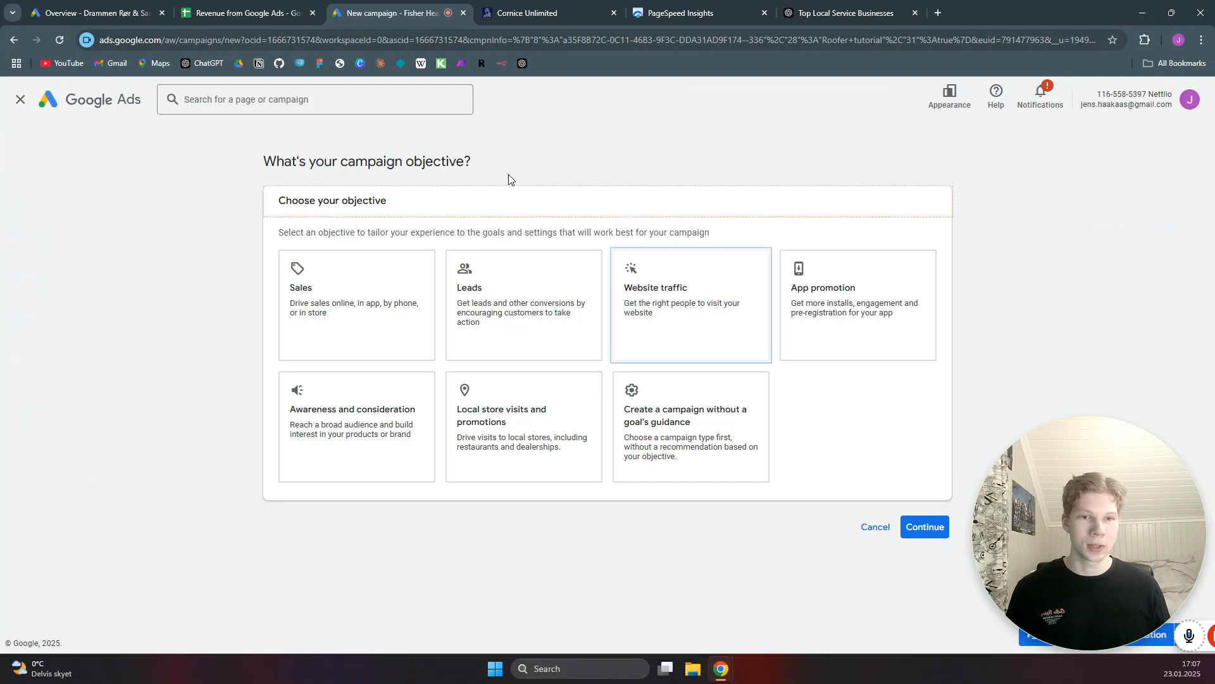
pyautogui.click(516, 295)
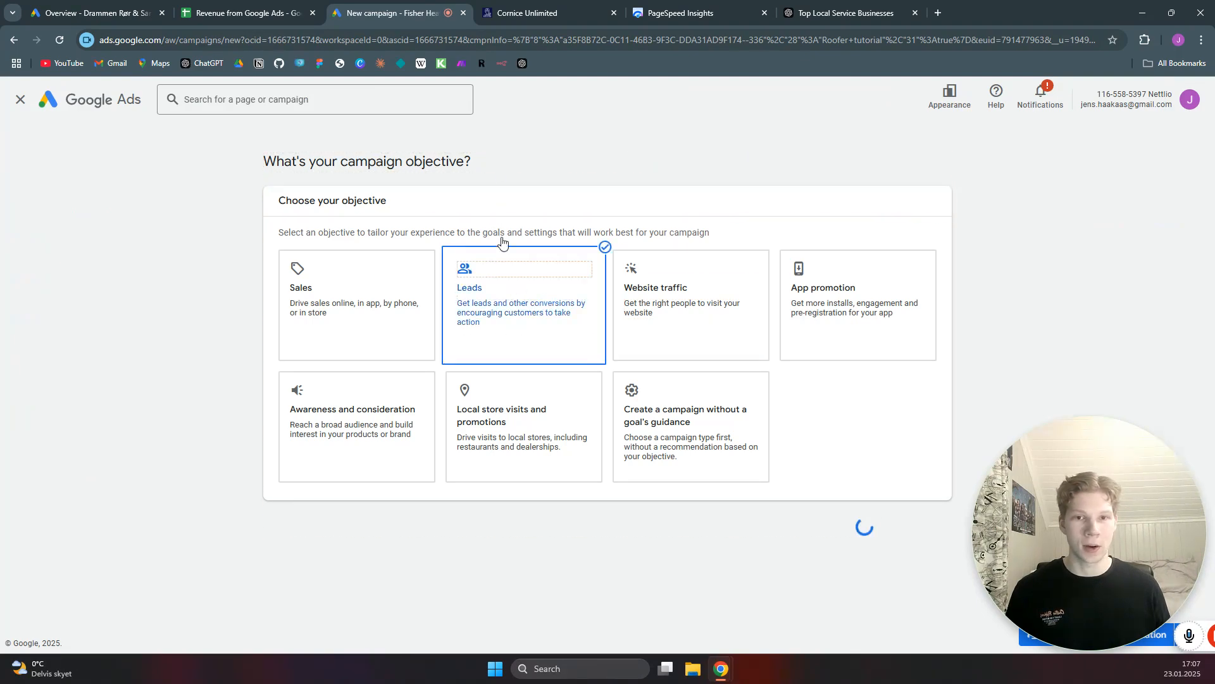
pyautogui.scroll(-2, 778, 253)
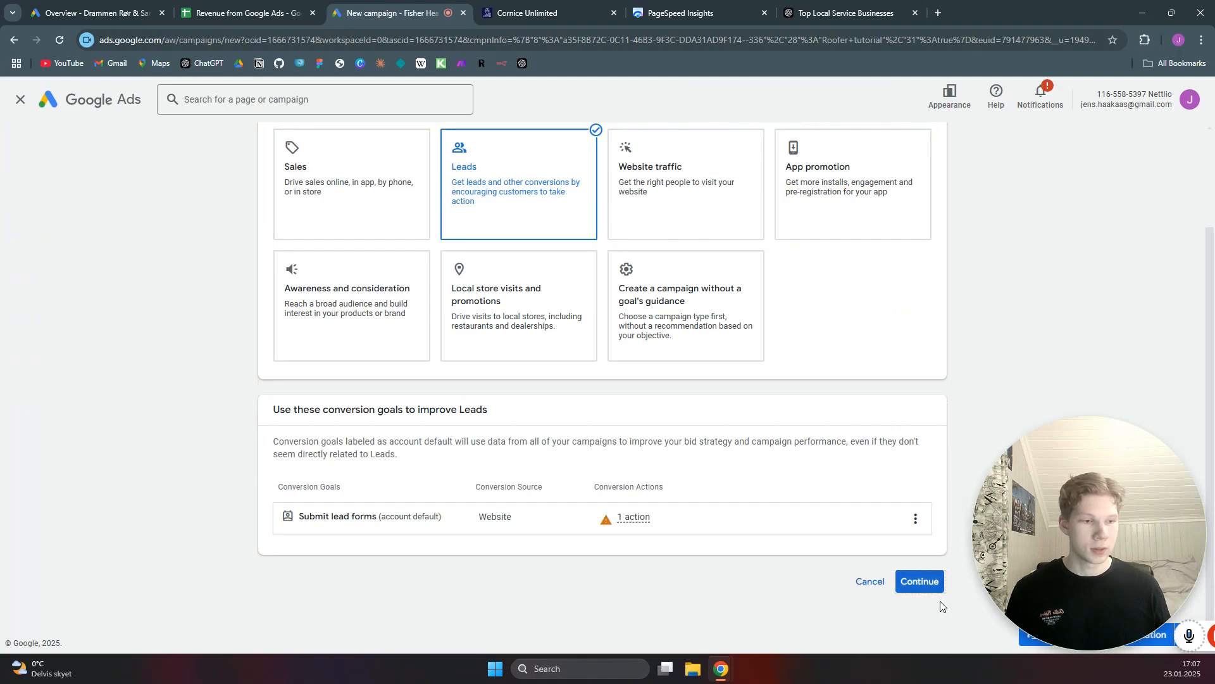
pyautogui.click(926, 589)
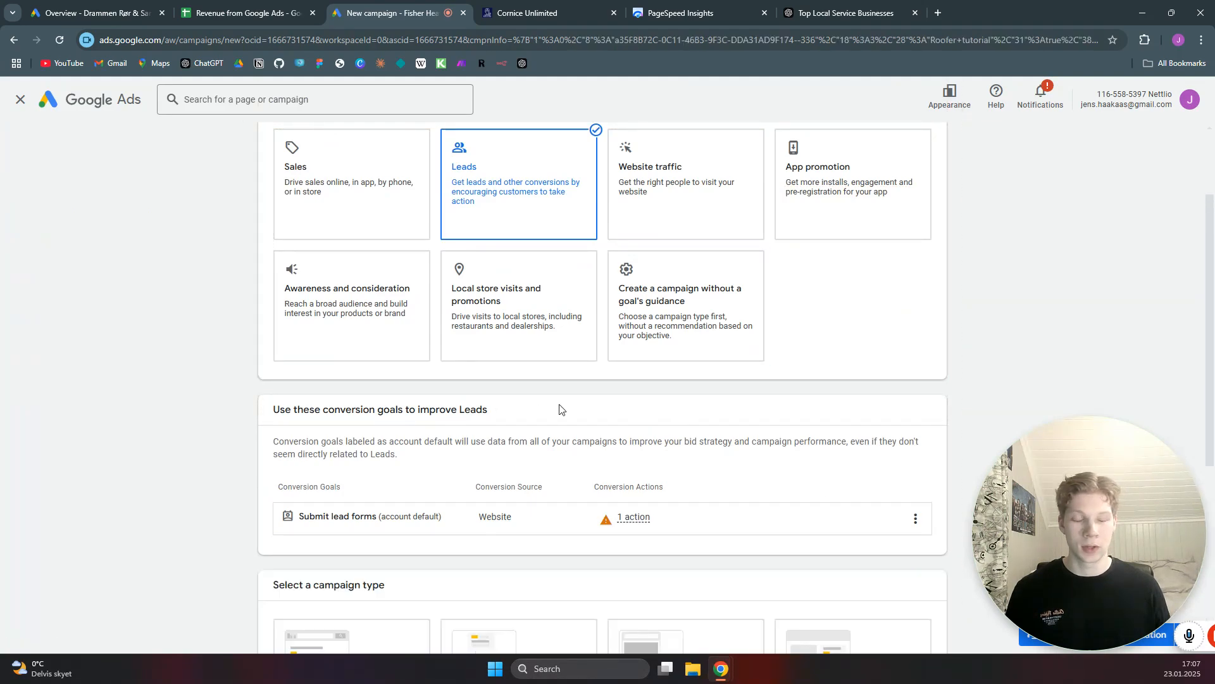
# - Choose Search as the campaign type
pyautogui.scroll(-3, 557, 408)
pyautogui.scroll(-3, 514, 353)
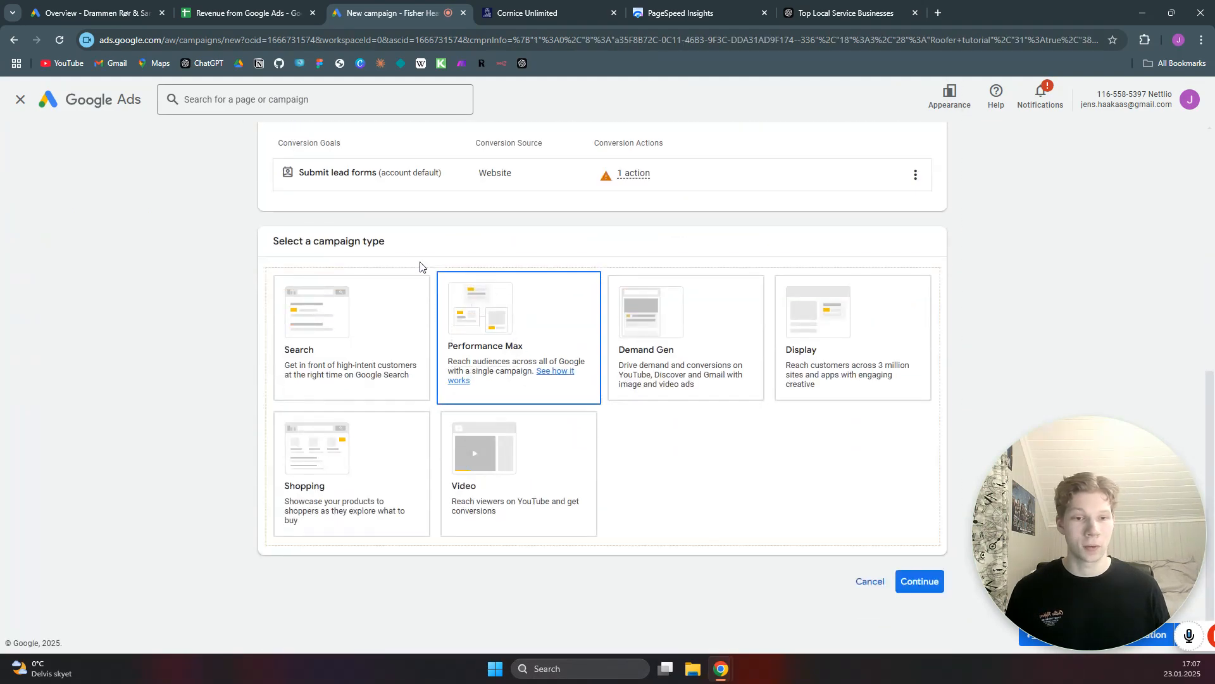
pyautogui.click(370, 346)
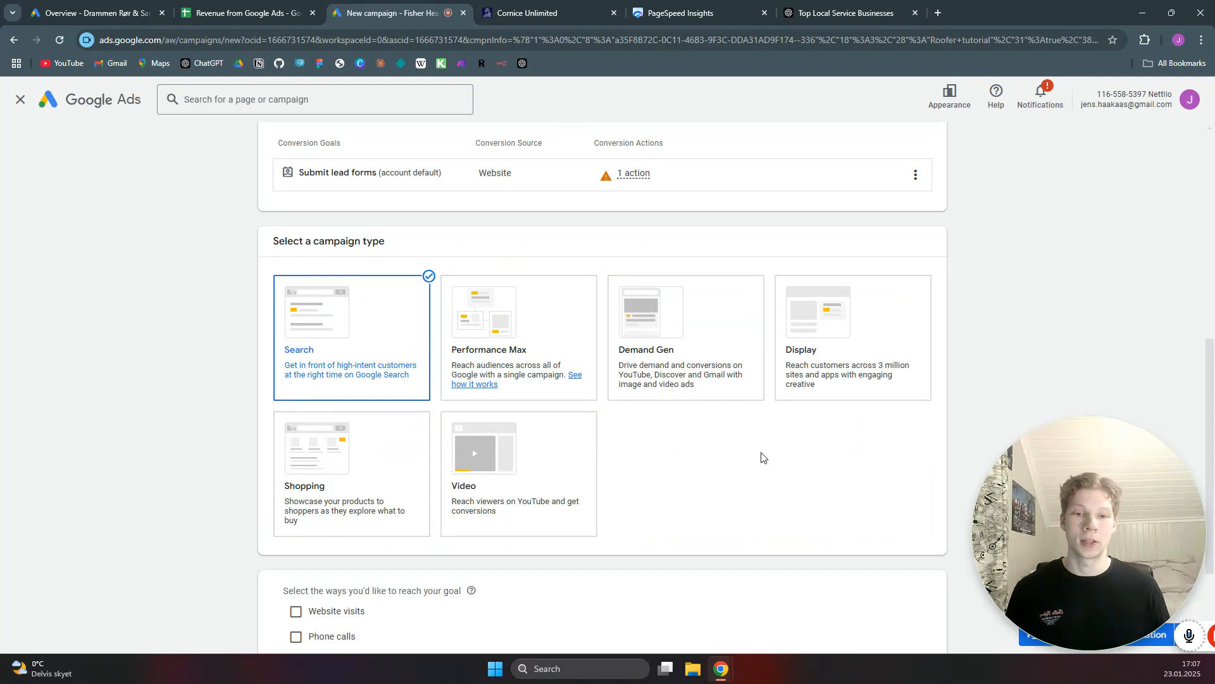
pyautogui.scroll(-2, 707, 438)
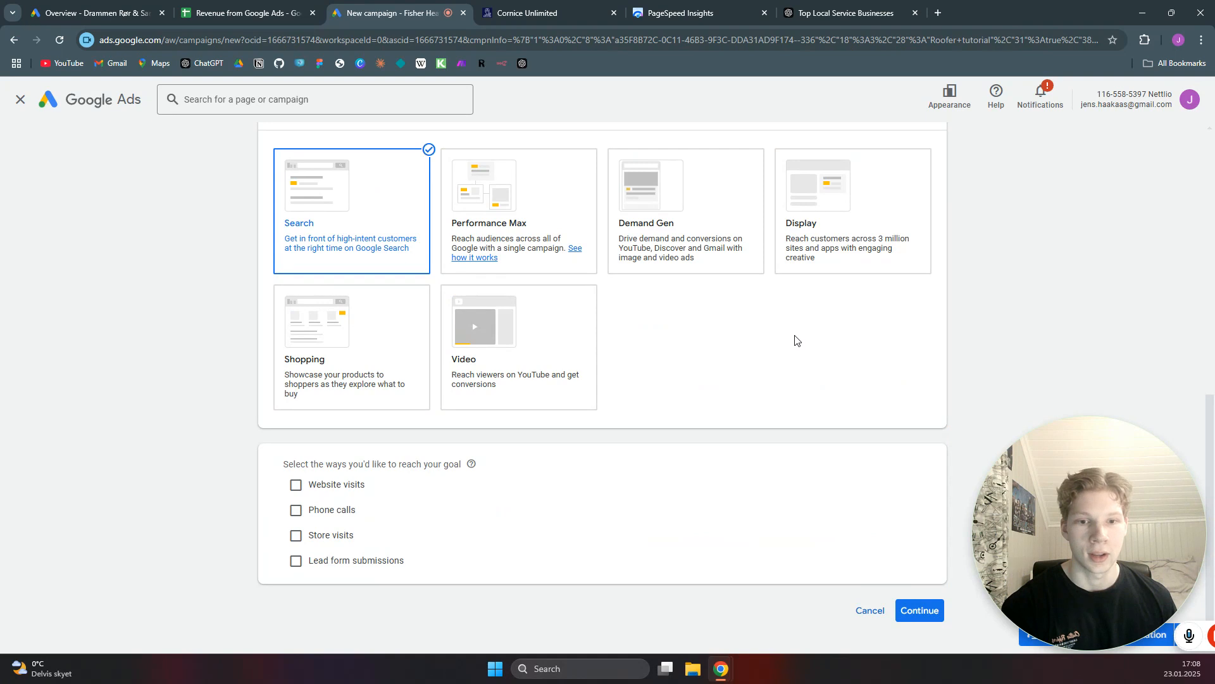
pyautogui.click(297, 485)
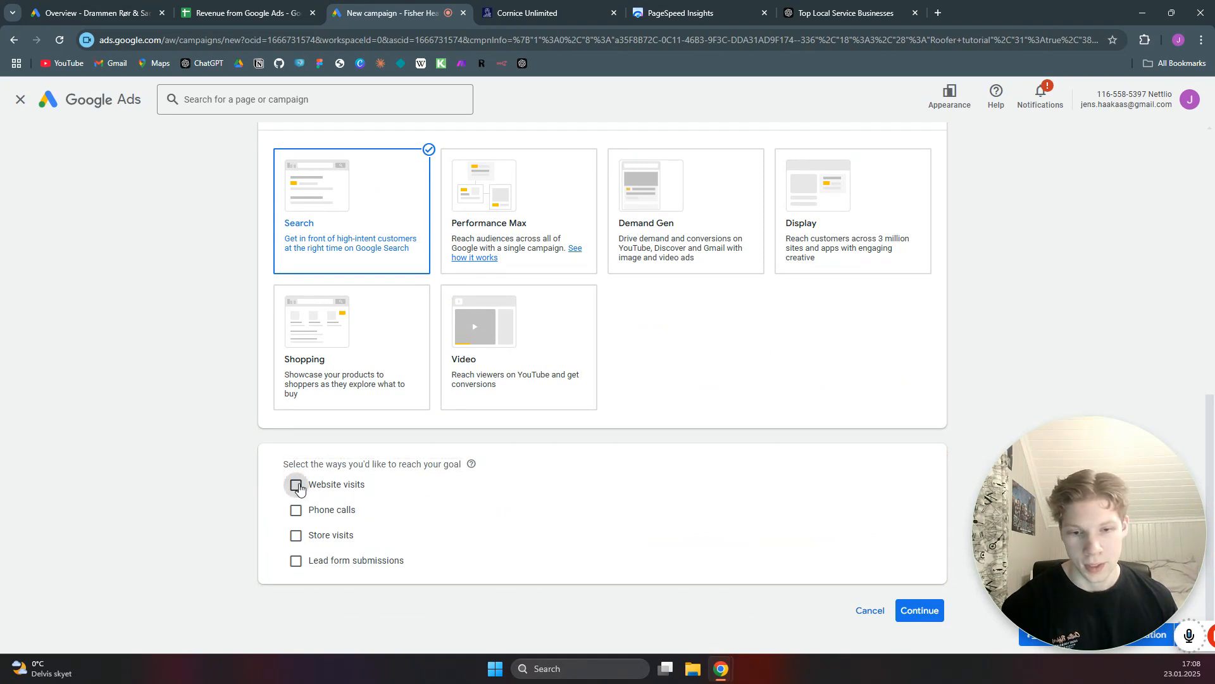
pyautogui.scroll(-1, 519, 456)
pyautogui.click(396, 443)
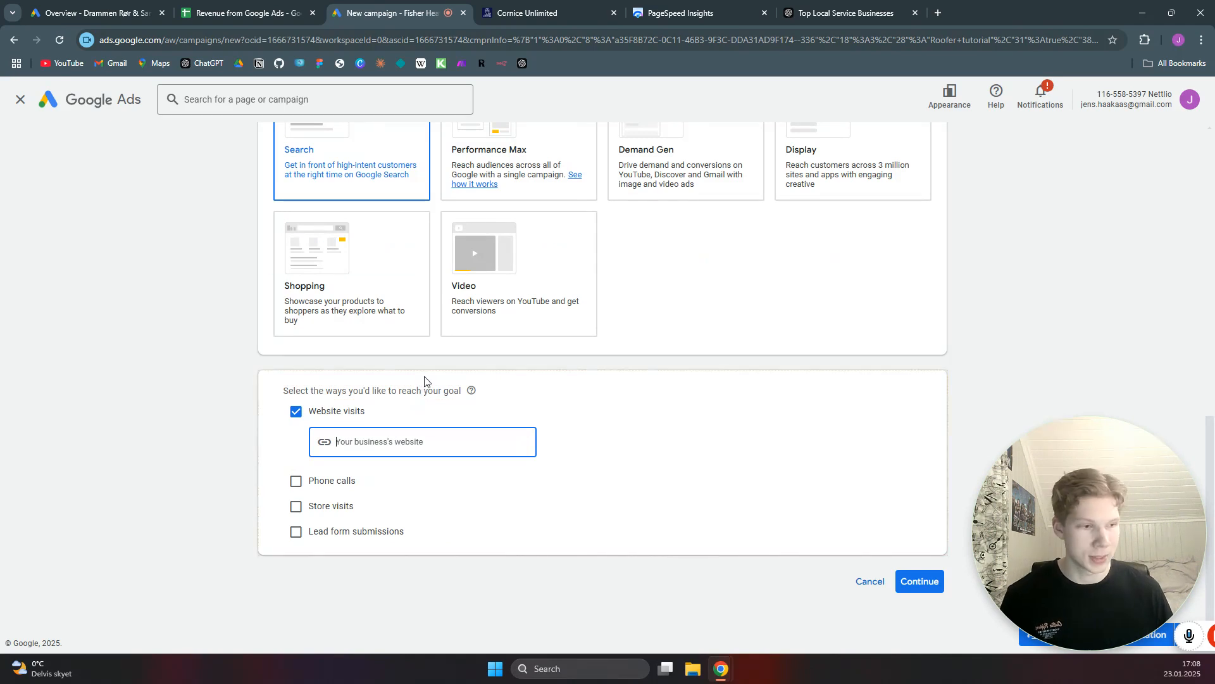
pyautogui.scroll(1, 459, 333)
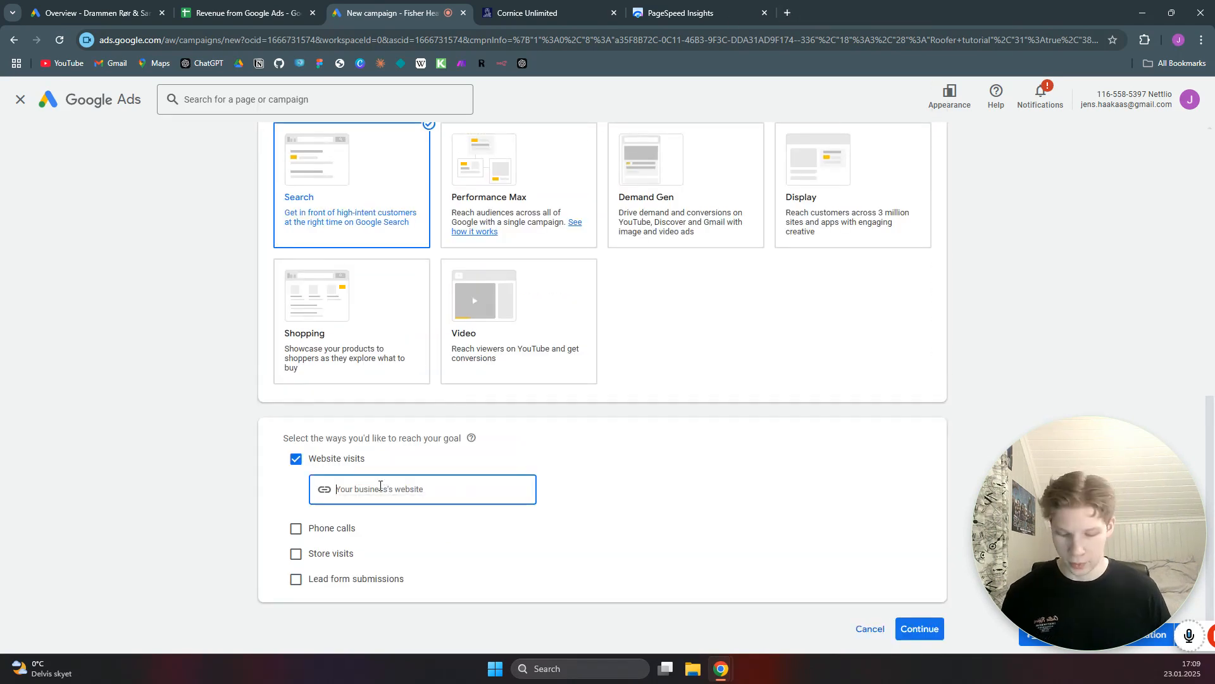
pyautogui.write('https://abladeofgrass.com/')
pyautogui.scroll(-1, 633, 465)
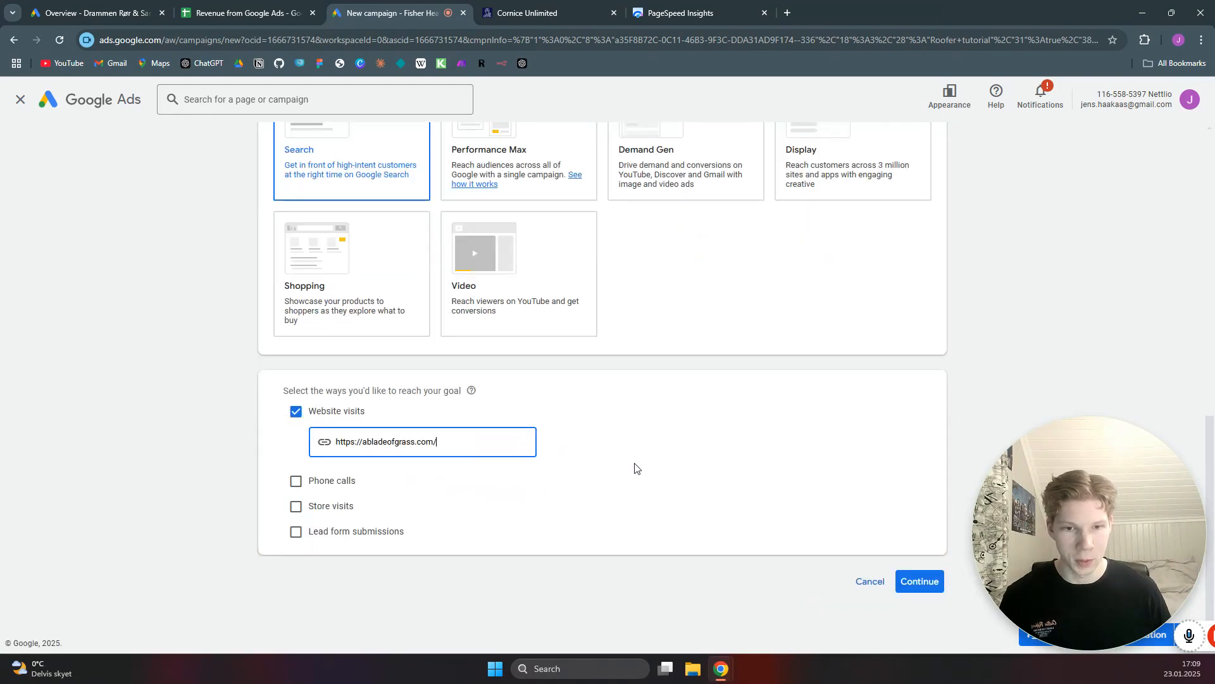
pyautogui.click(915, 581)
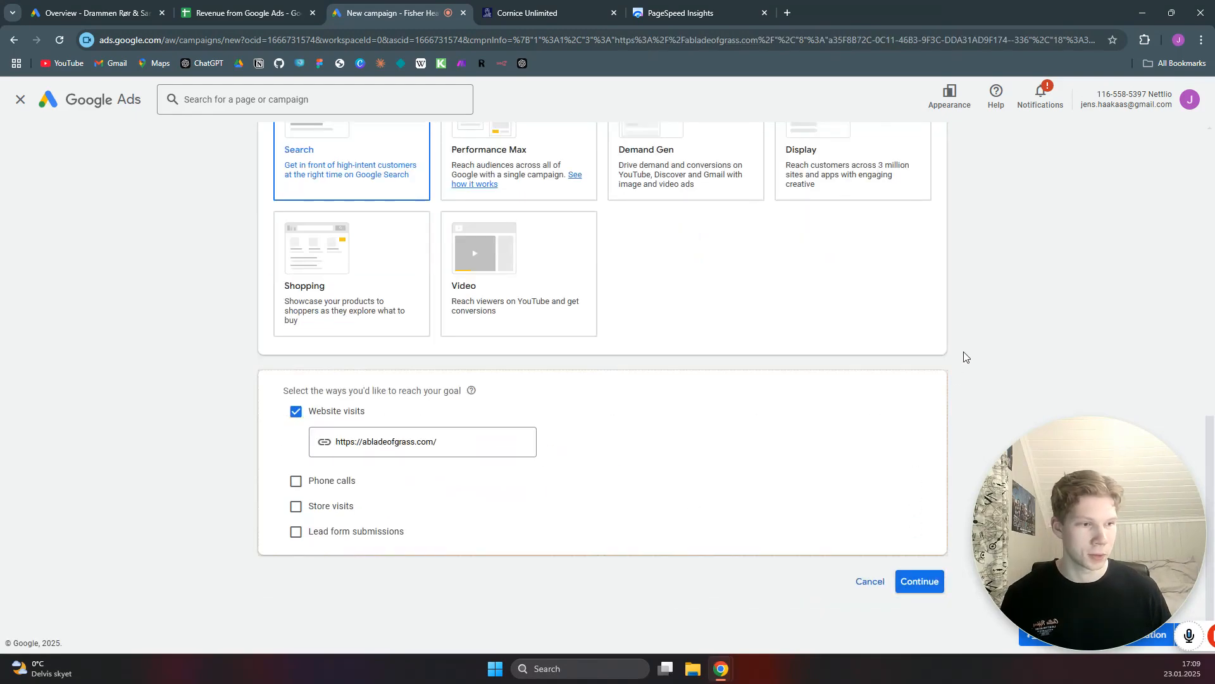
# - Name the campaign "Landscaping tutorial" and start it as a new campaign instead of finishing the saved draft
pyautogui.scroll(-3, 696, 322)
pyautogui.click(374, 499)
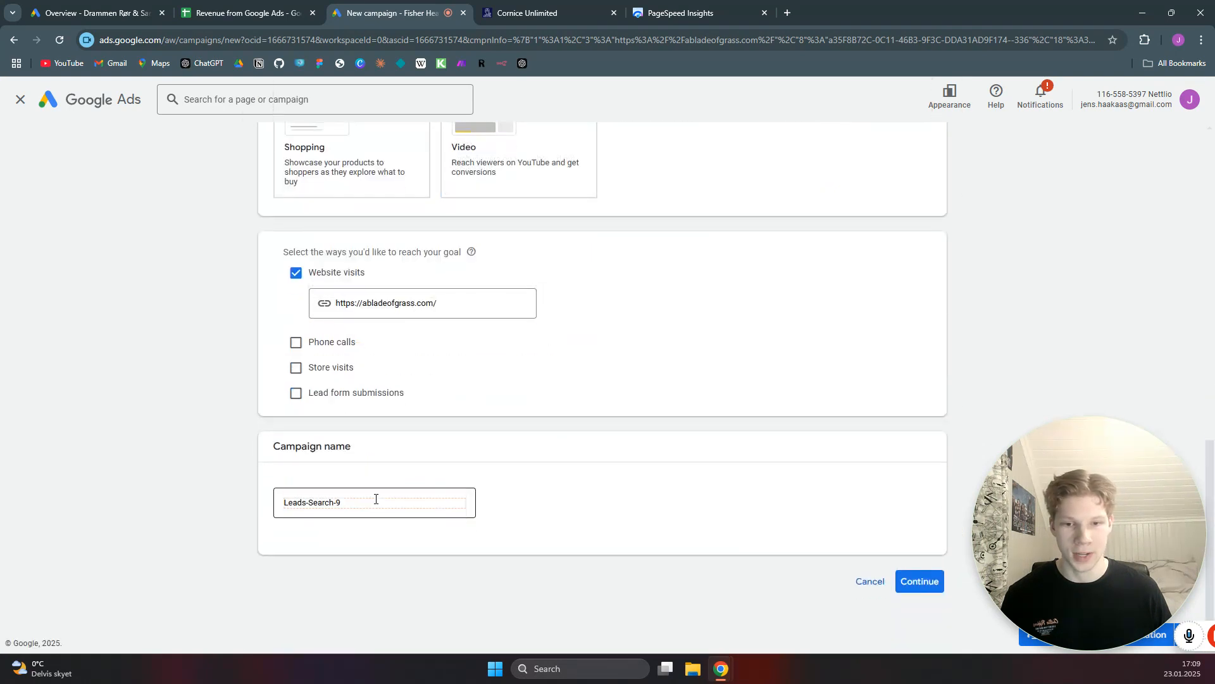
pyautogui.moveTo(374, 499); pyautogui.dragTo(286, 503)
pyautogui.write('Landscaping tutorial')
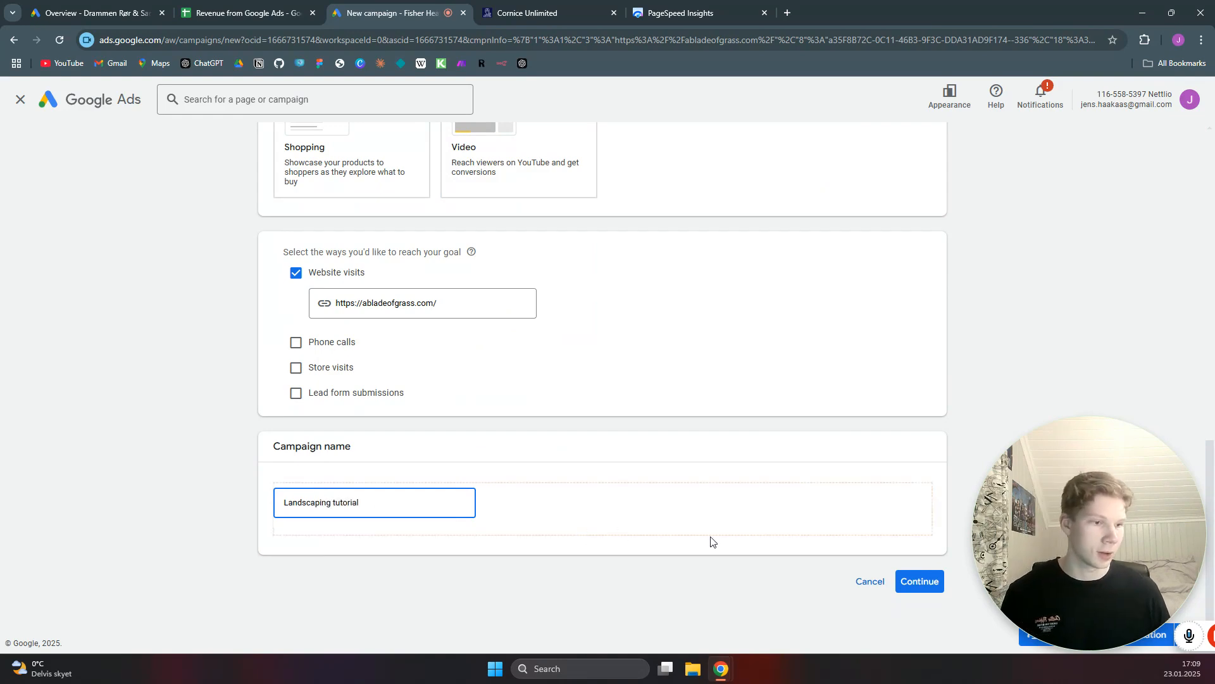
pyautogui.click(903, 586)
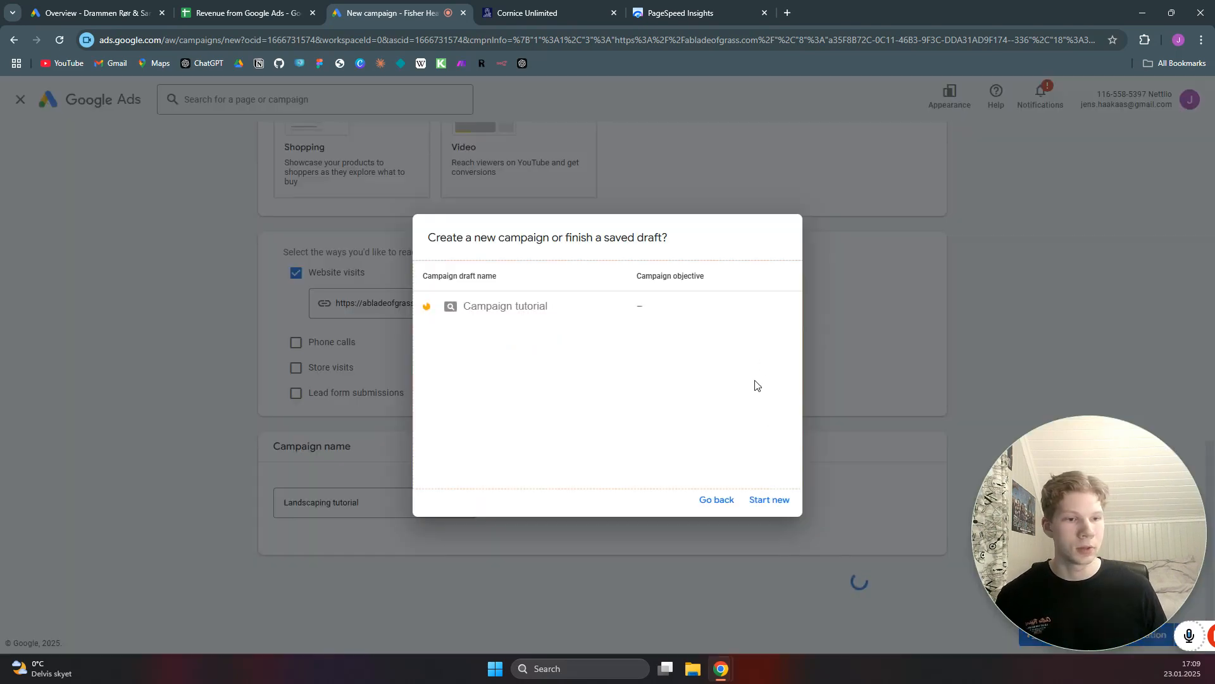
pyautogui.click(770, 500)
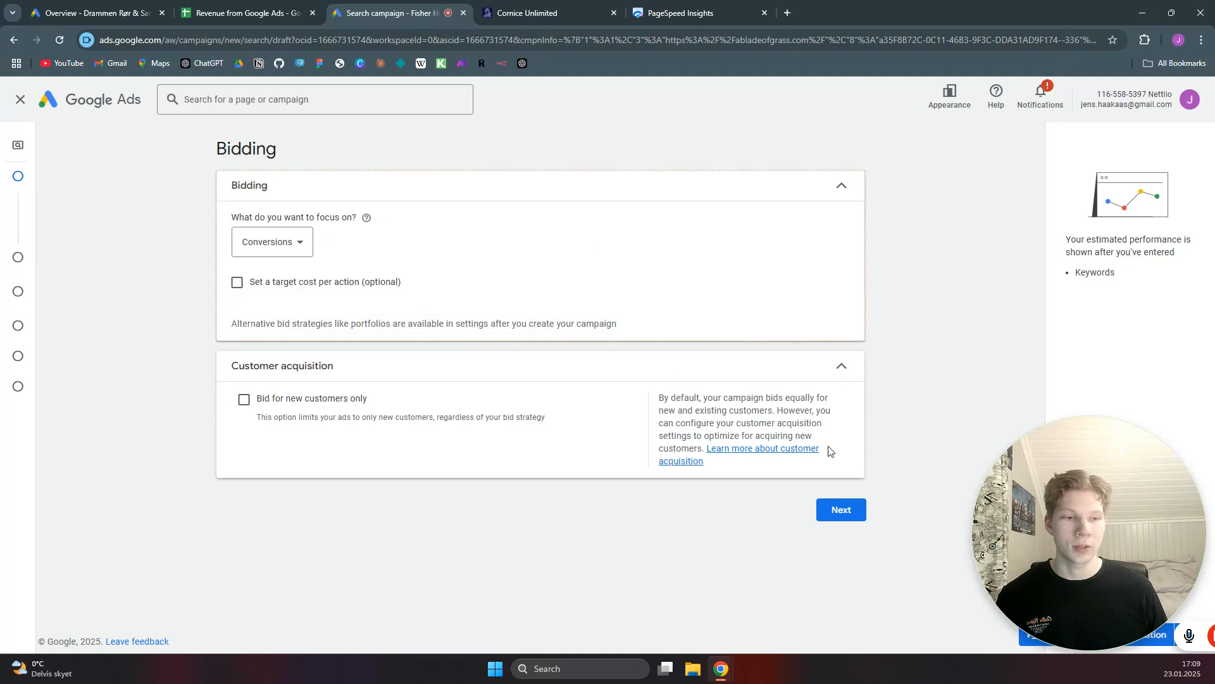
# - Accept the Conversions bidding focus and opt the campaign out of the Google Display Network
pyautogui.click(841, 511)
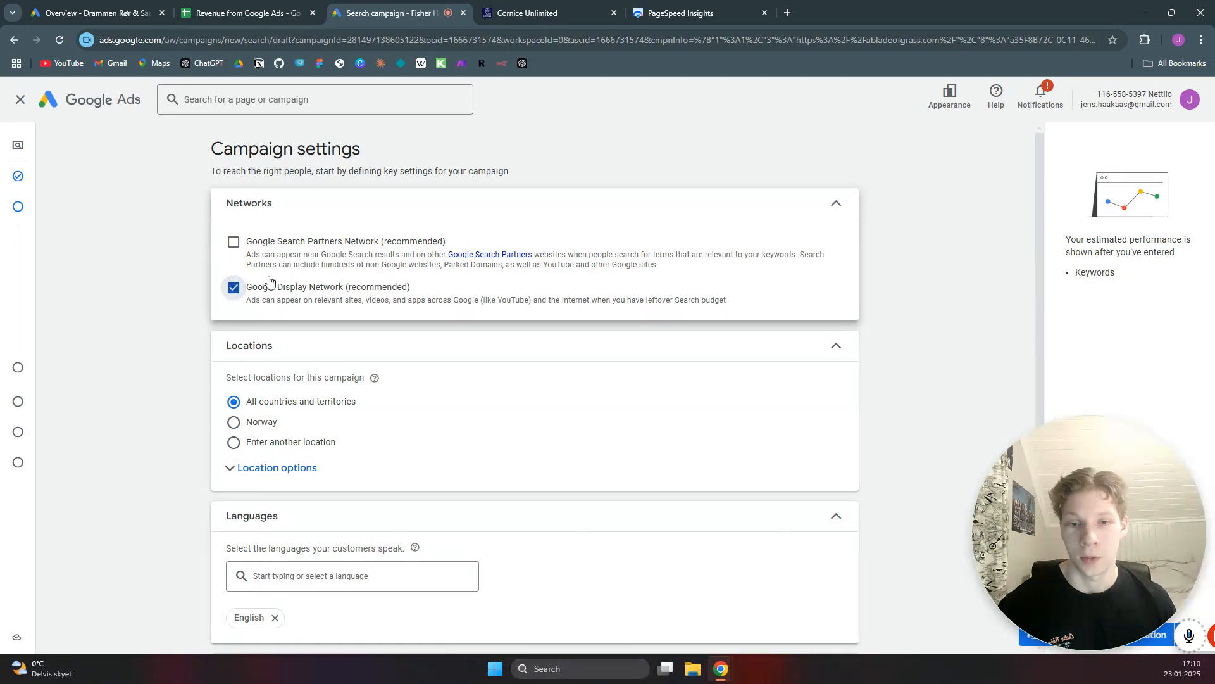
pyautogui.click(234, 289)
# - Set the campaign to target another location and bring up Boston on the map in the advanced location search
pyautogui.scroll(-3, 883, 301)
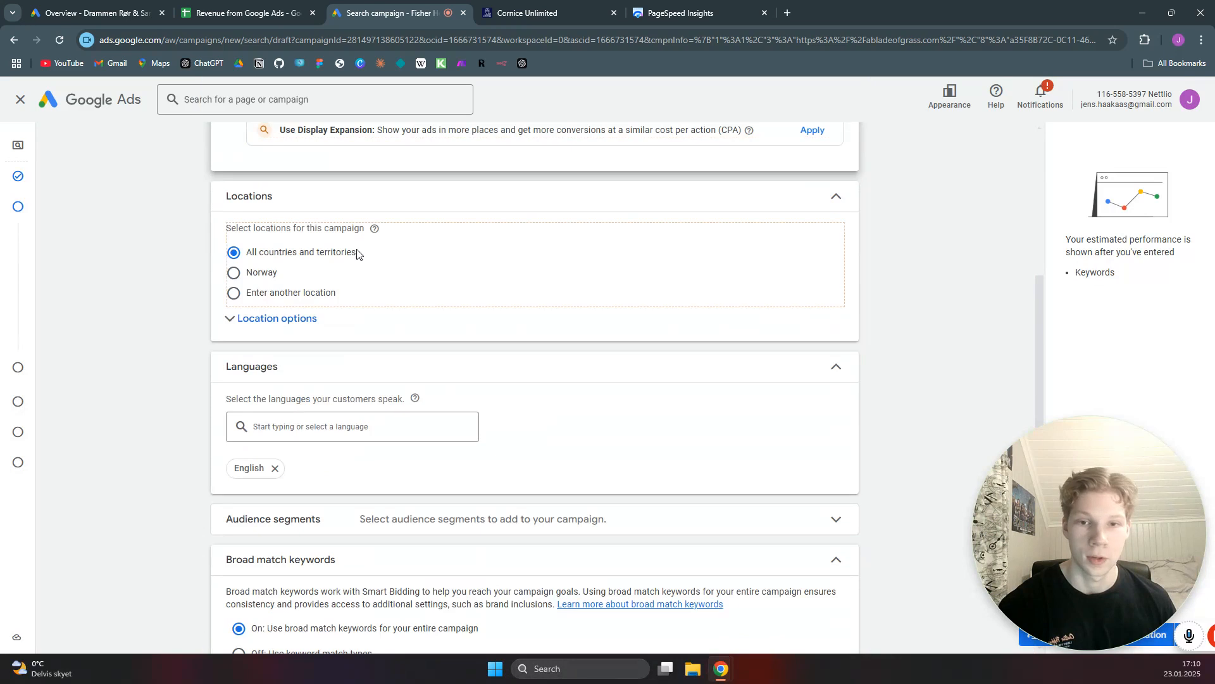
pyautogui.click(234, 295)
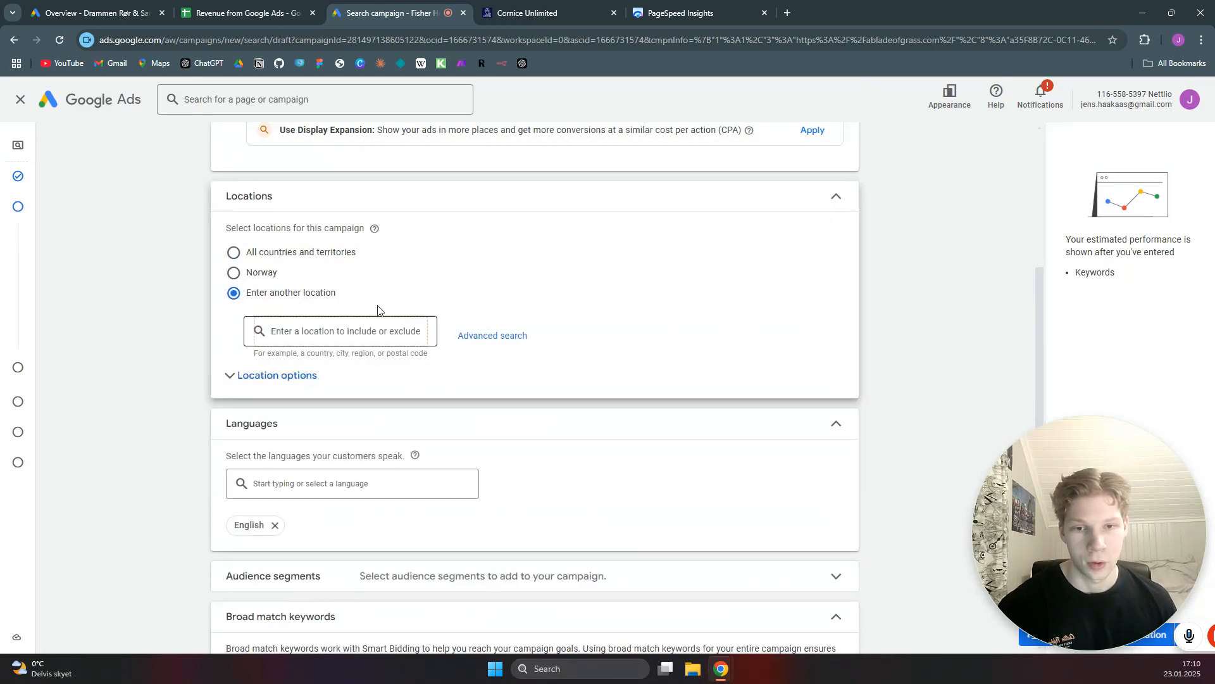
pyautogui.click(302, 294)
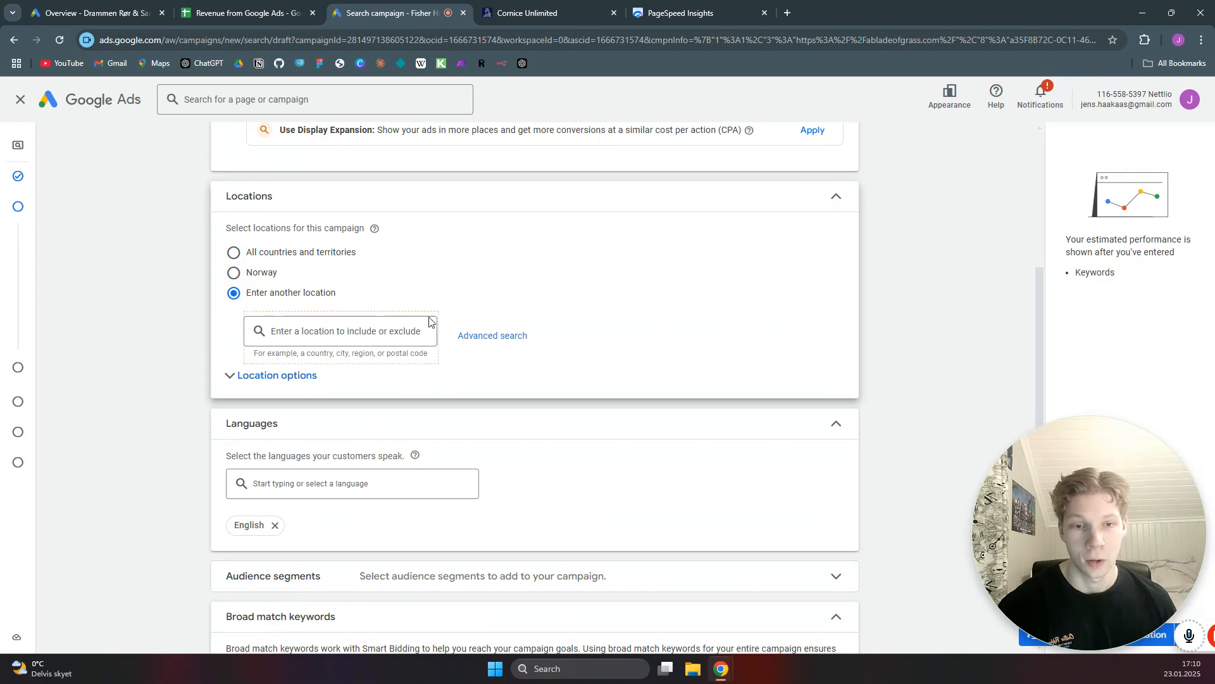
pyautogui.click(476, 339)
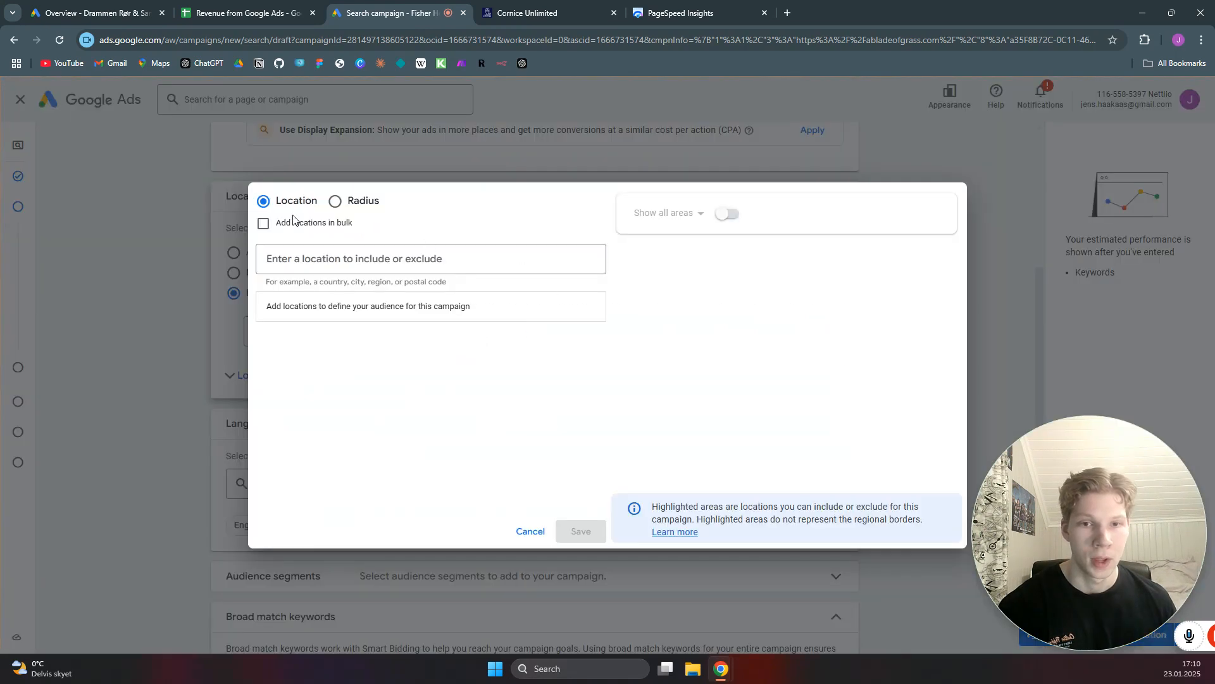
pyautogui.click(462, 271)
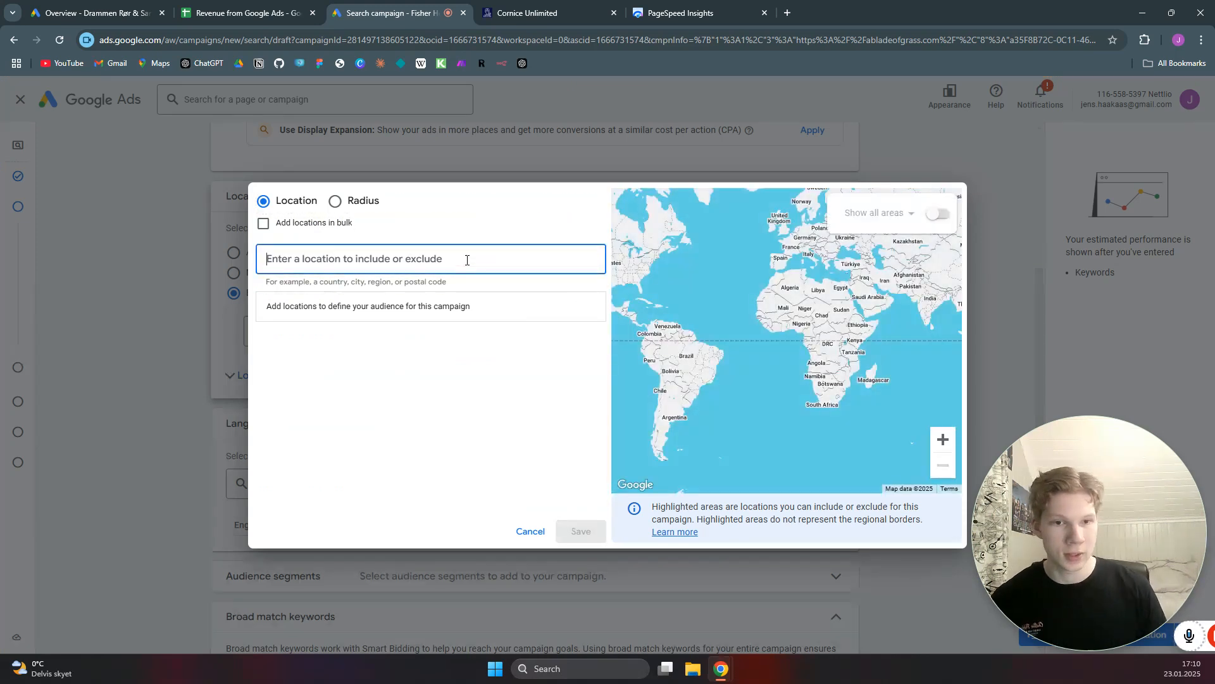
pyautogui.write('boston')
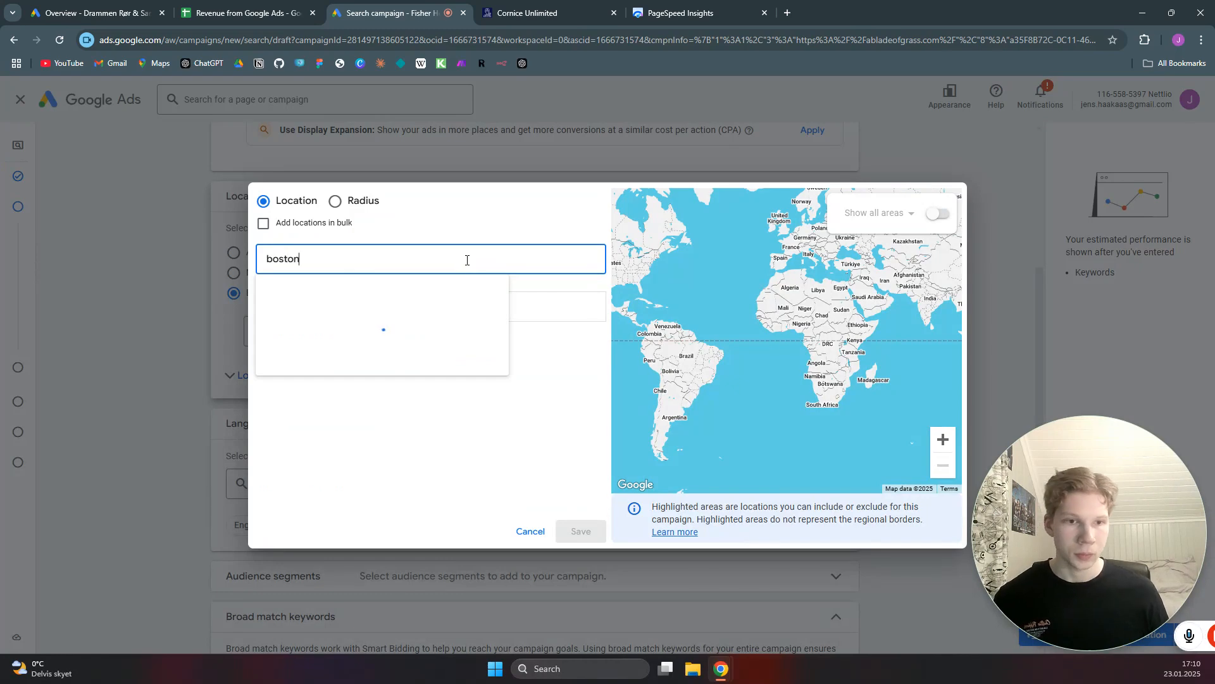
pyautogui.click(605, 302)
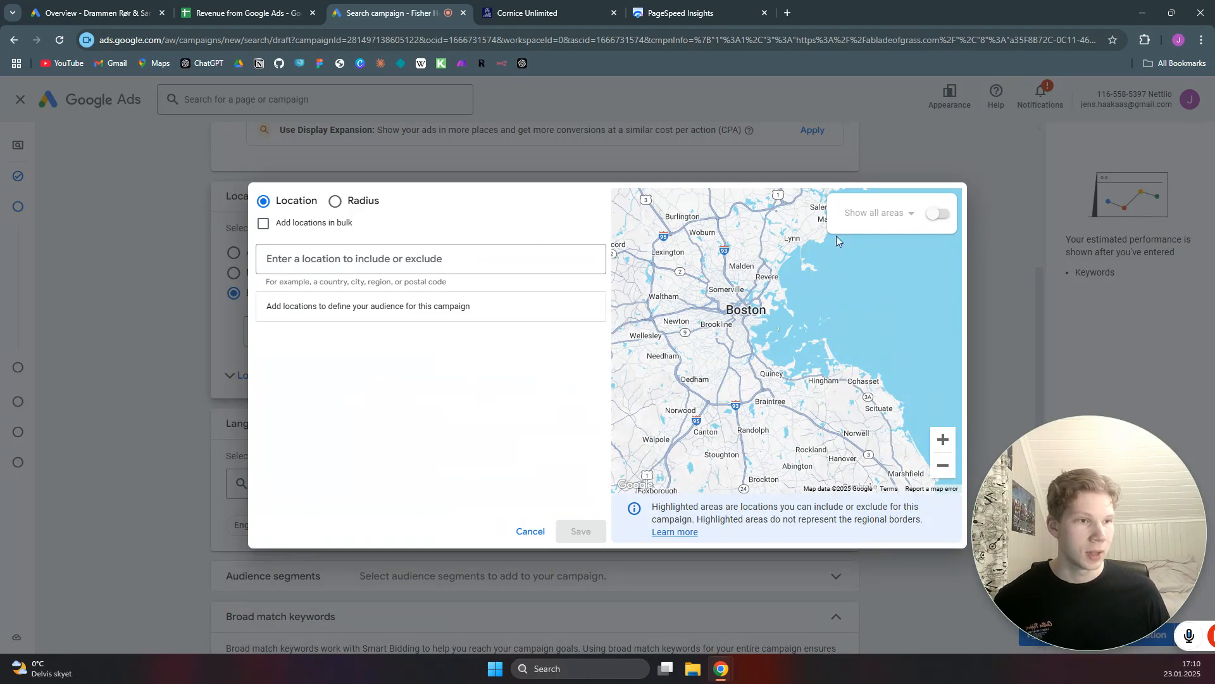
# - Show all targetable areas on the map and include postal code 02148 around Malden, Massachusetts
pyautogui.click(938, 213)
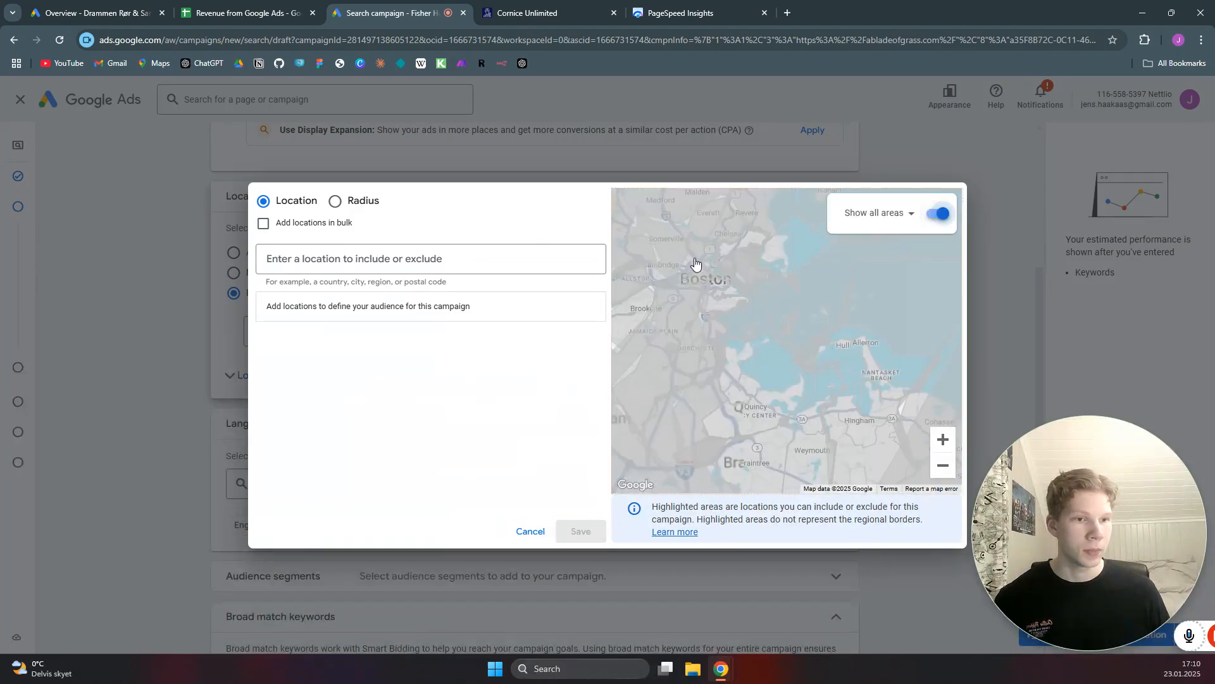
pyautogui.moveTo(722, 336); pyautogui.dragTo(762, 443)
pyautogui.scroll(2, 714, 326)
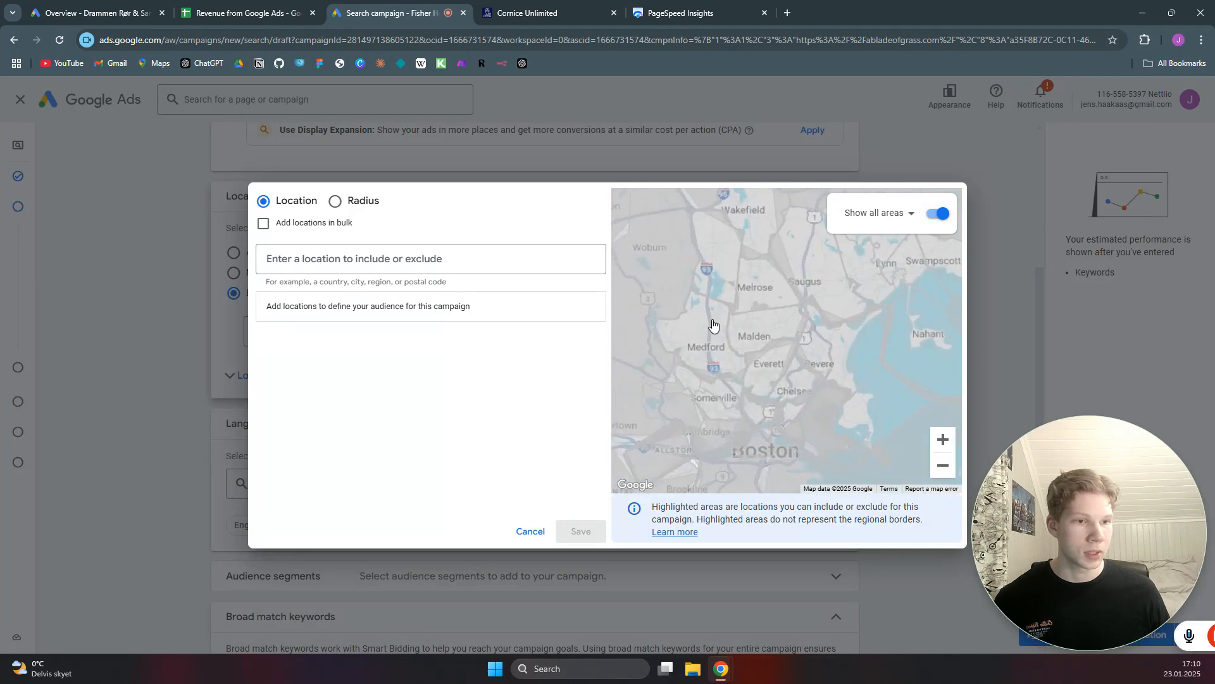
pyautogui.scroll(2, 715, 326)
pyautogui.scroll(-2, 778, 345)
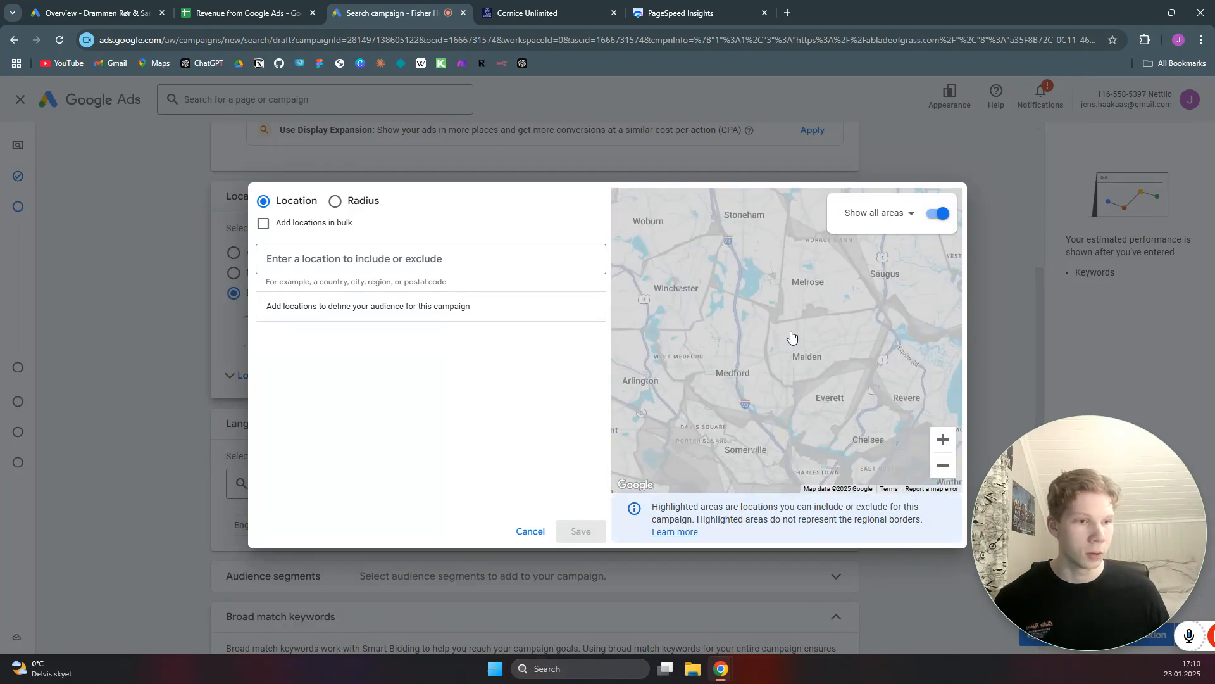
pyautogui.click(797, 341)
pyautogui.click(778, 316)
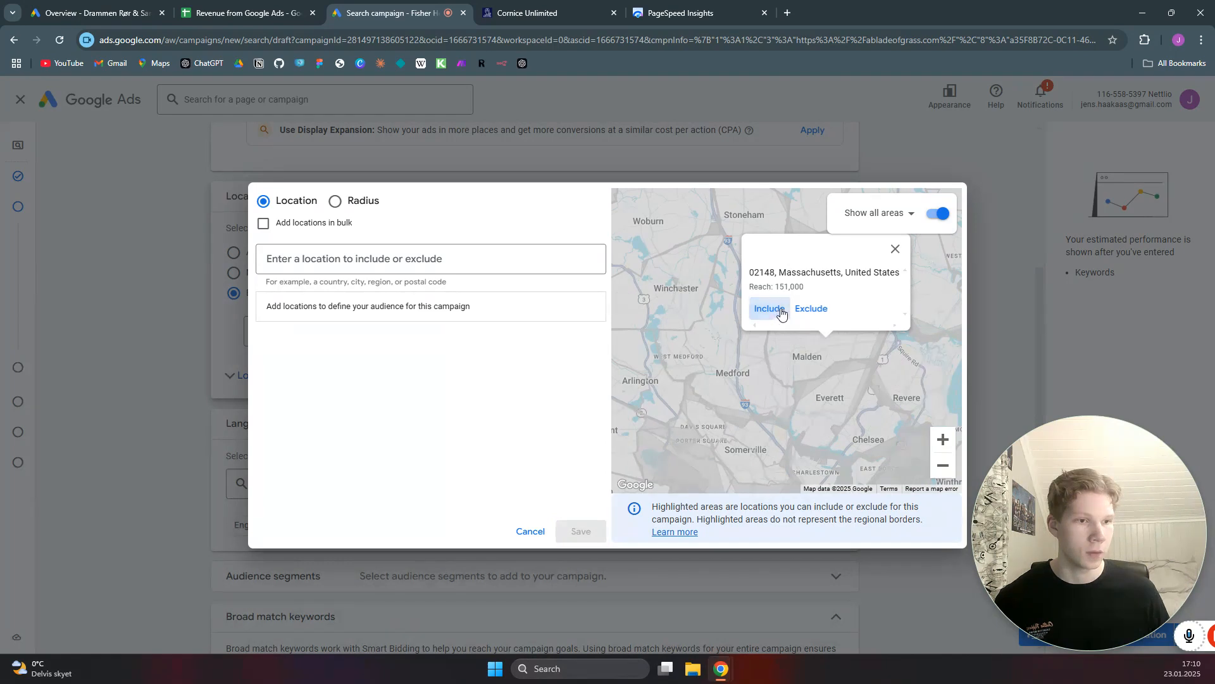
# - Include the neighbouring Massachusetts postal codes 02176, 02180 and 02155 in the targeted locations
pyautogui.click(797, 294)
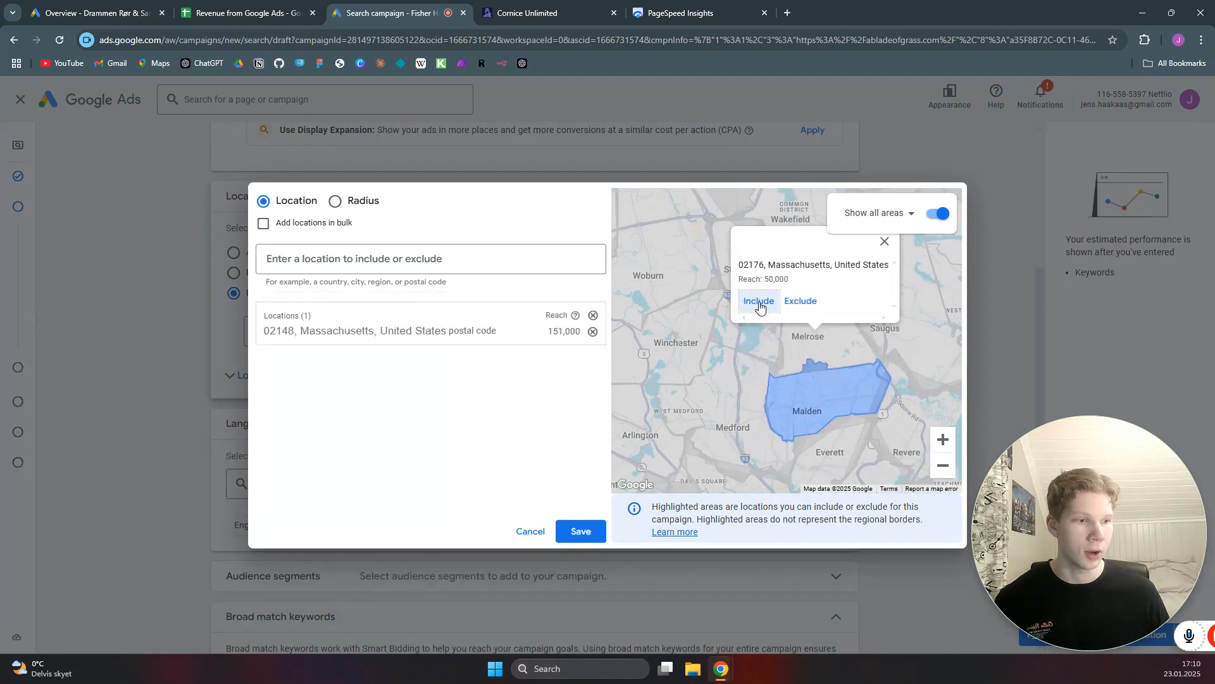
pyautogui.click(759, 302)
pyautogui.click(745, 327)
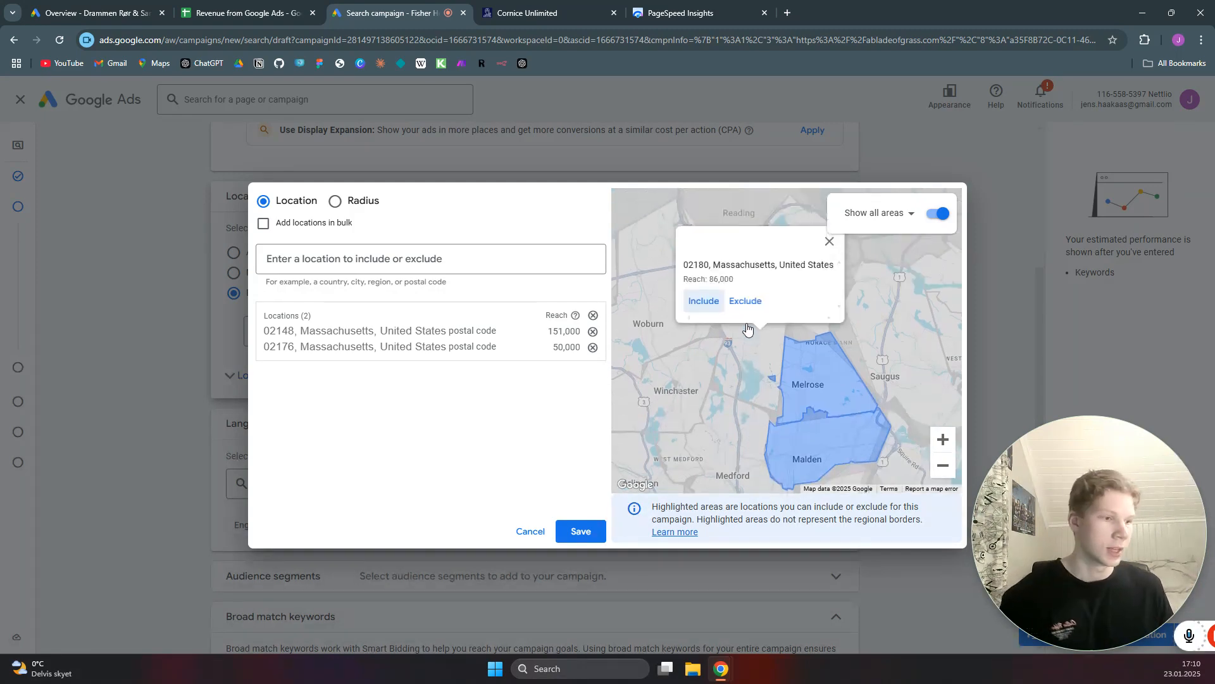
pyautogui.click(703, 306)
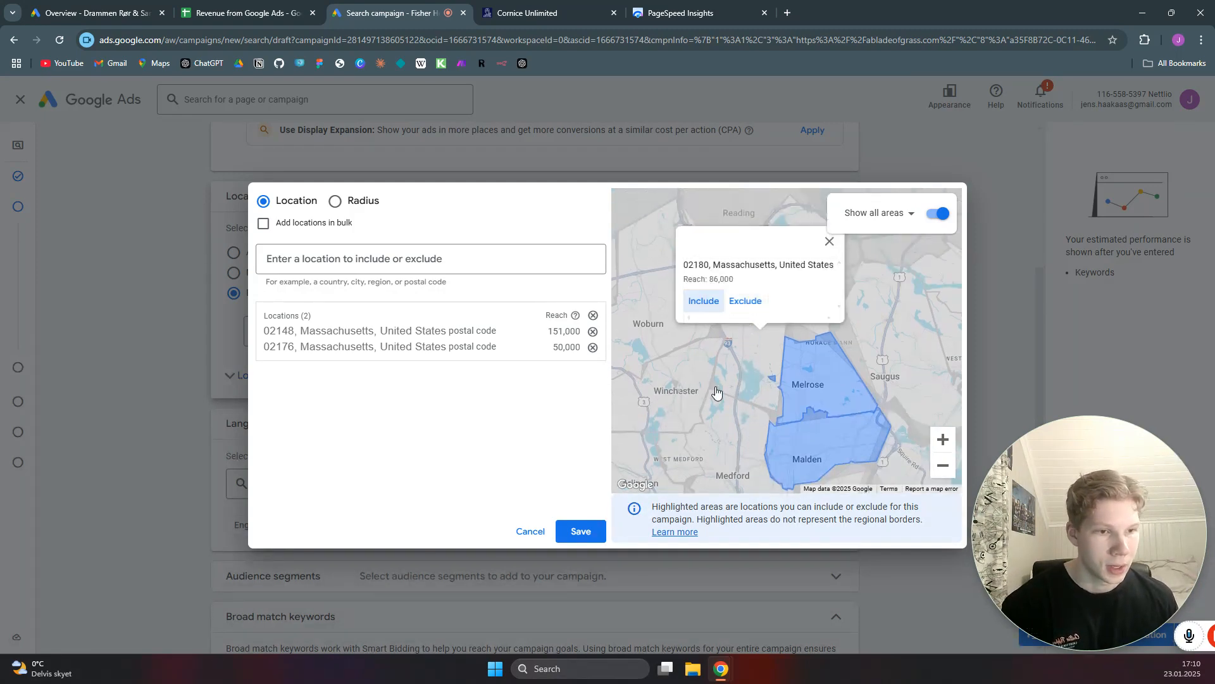
pyautogui.click(733, 422)
pyautogui.click(678, 425)
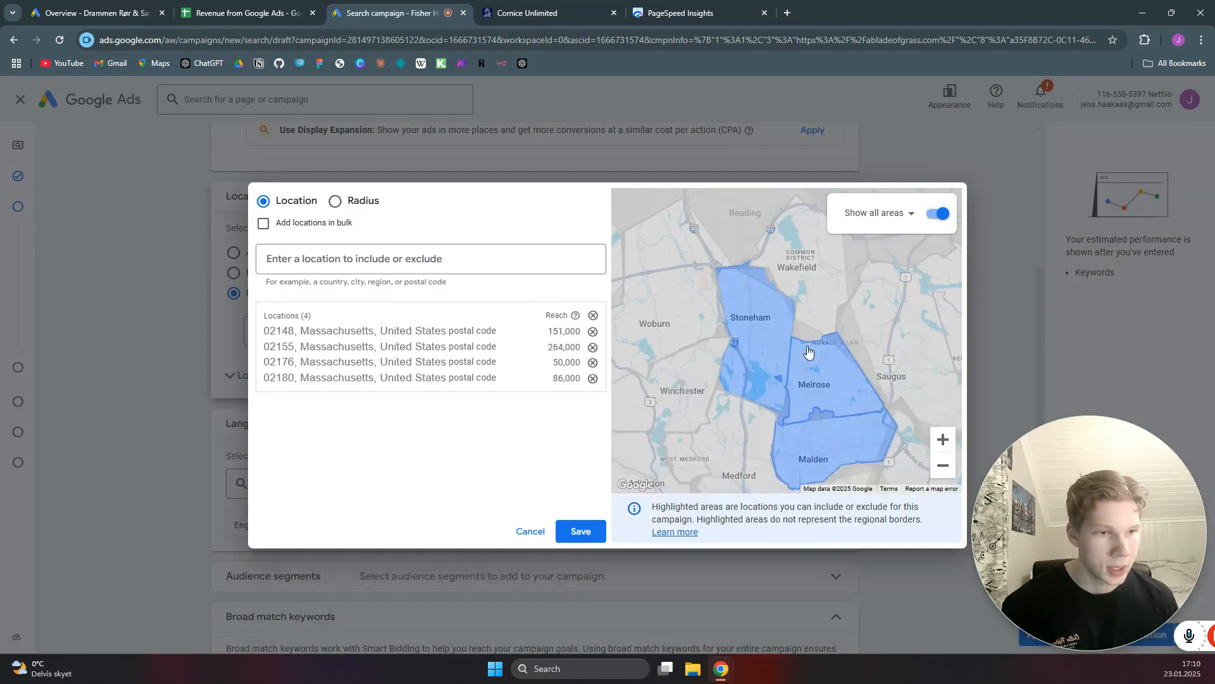
# - Exclude postal code 01880 around Wakefield and Middlesex County, Massachusetts, from the campaign's locations
pyautogui.click(826, 296)
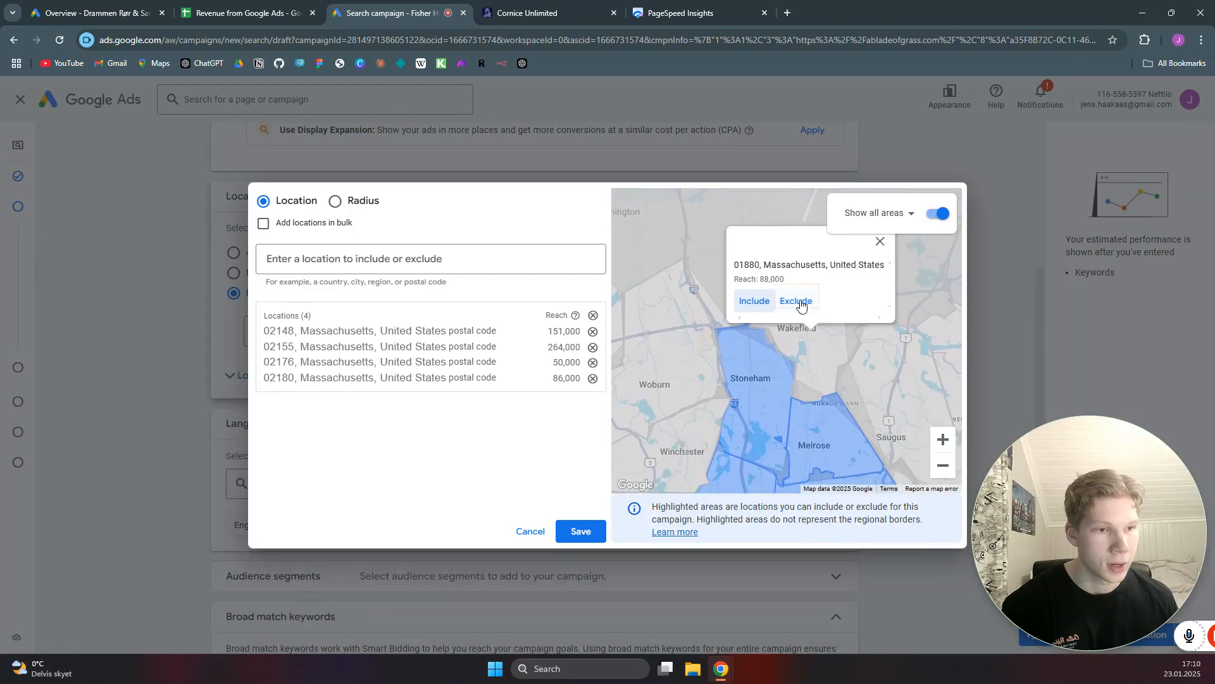
pyautogui.click(802, 307)
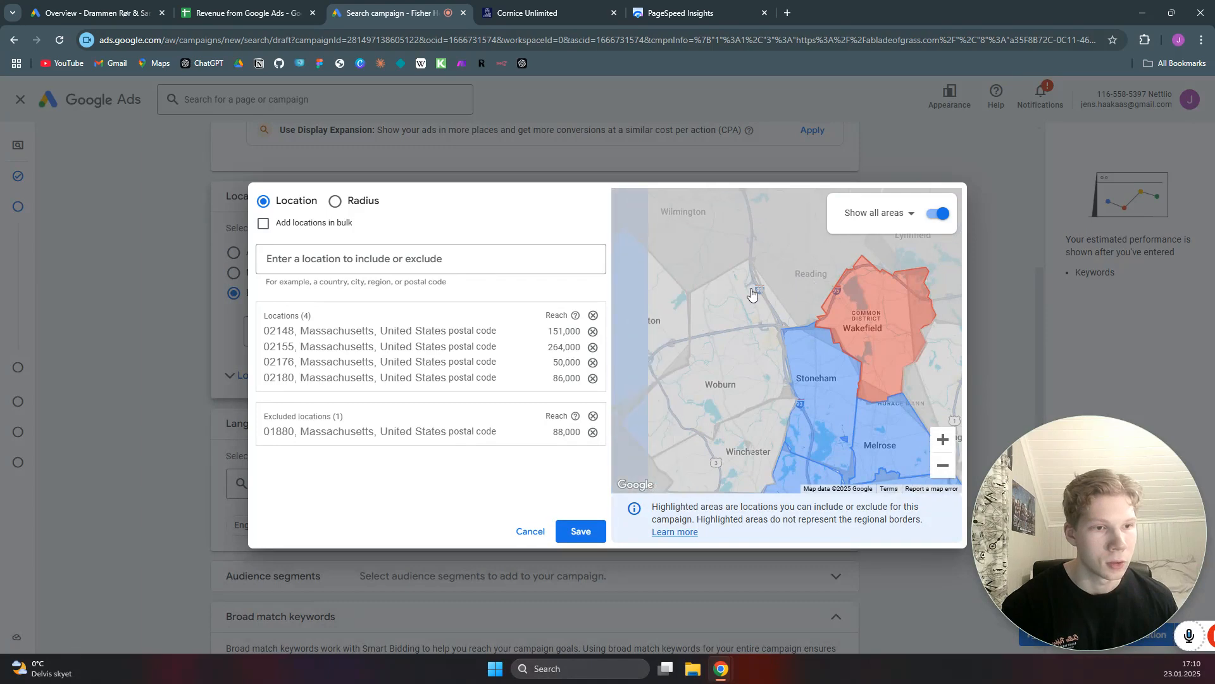
pyautogui.click(753, 293)
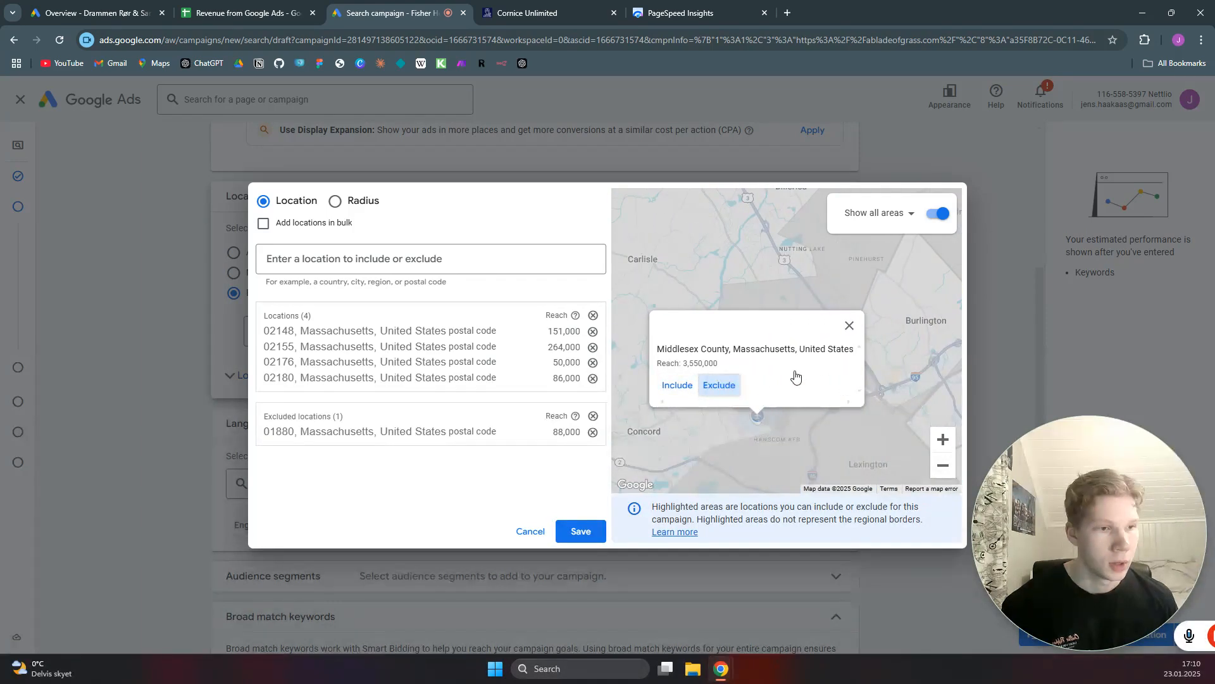
pyautogui.click(728, 392)
pyautogui.moveTo(850, 330); pyautogui.dragTo(567, 299)
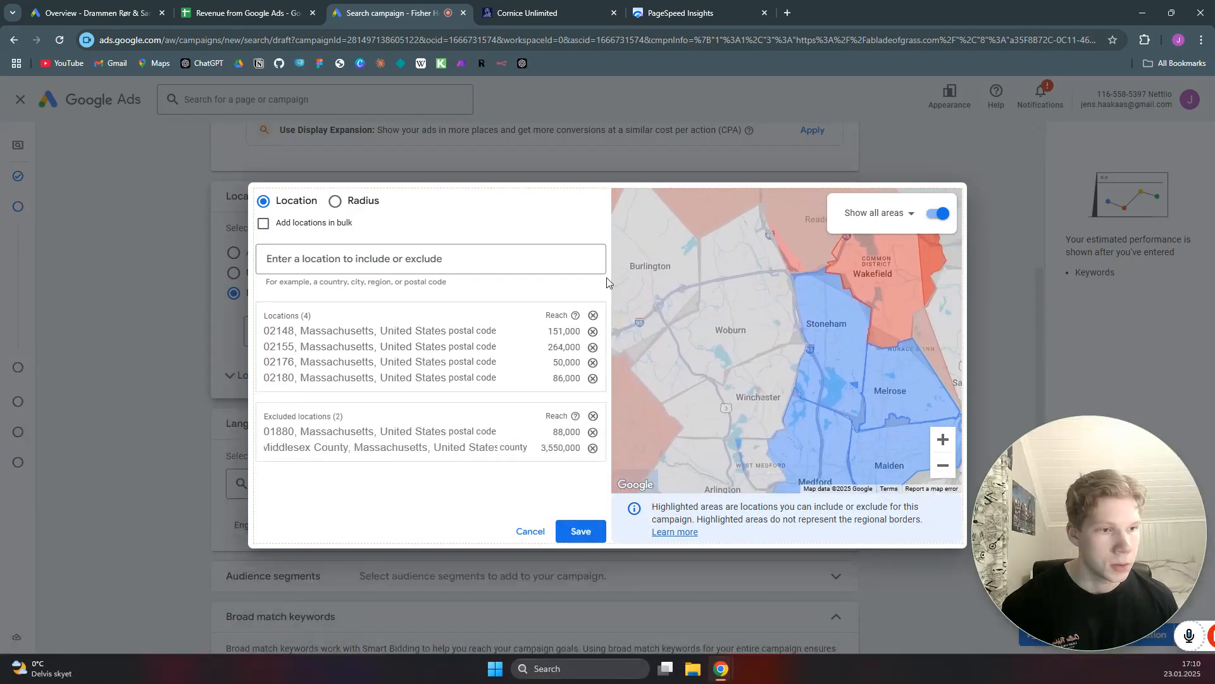
# - Exclude postal codes 01801 around Woburn and 01890 around Winchester, Massachusetts, from the campaign's locations
pyautogui.click(760, 298)
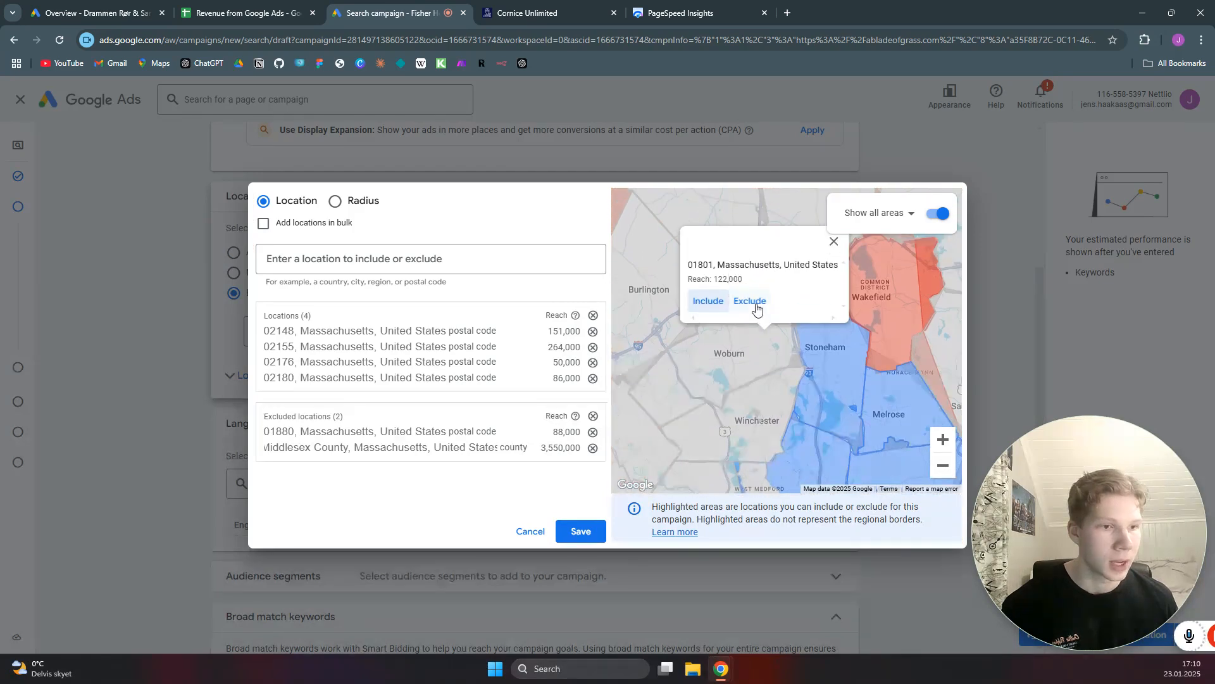
pyautogui.click(750, 301)
pyautogui.moveTo(788, 350); pyautogui.dragTo(781, 277)
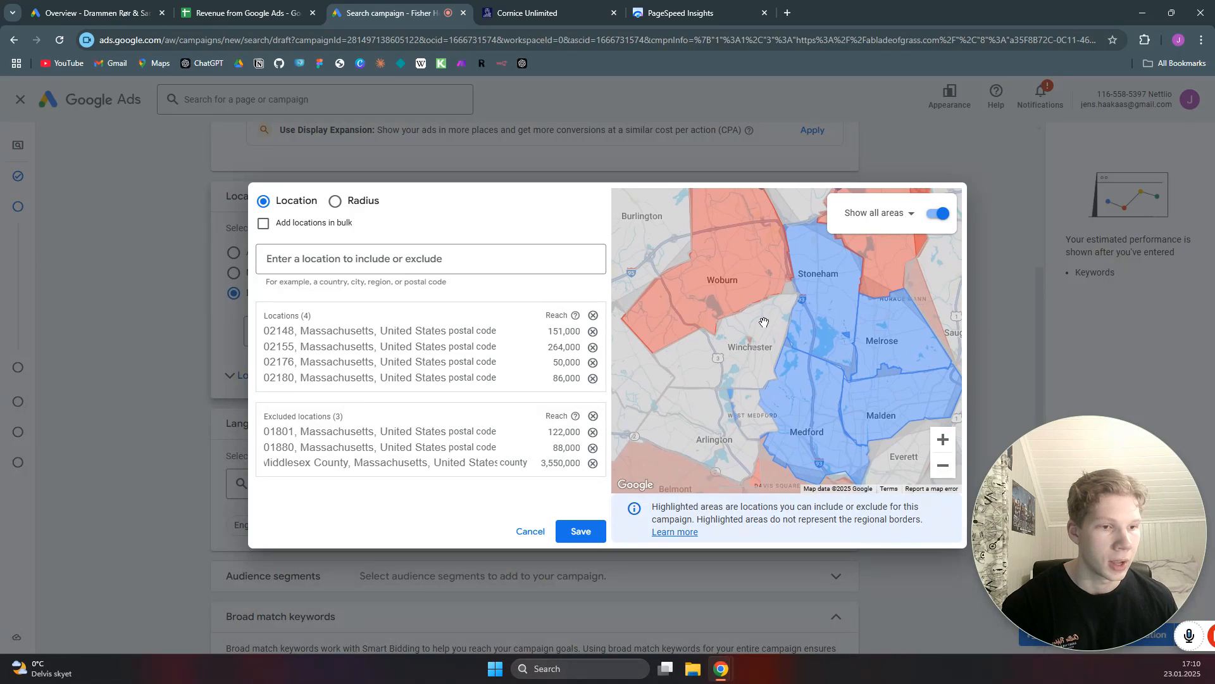
pyautogui.click(762, 335)
pyautogui.click(720, 325)
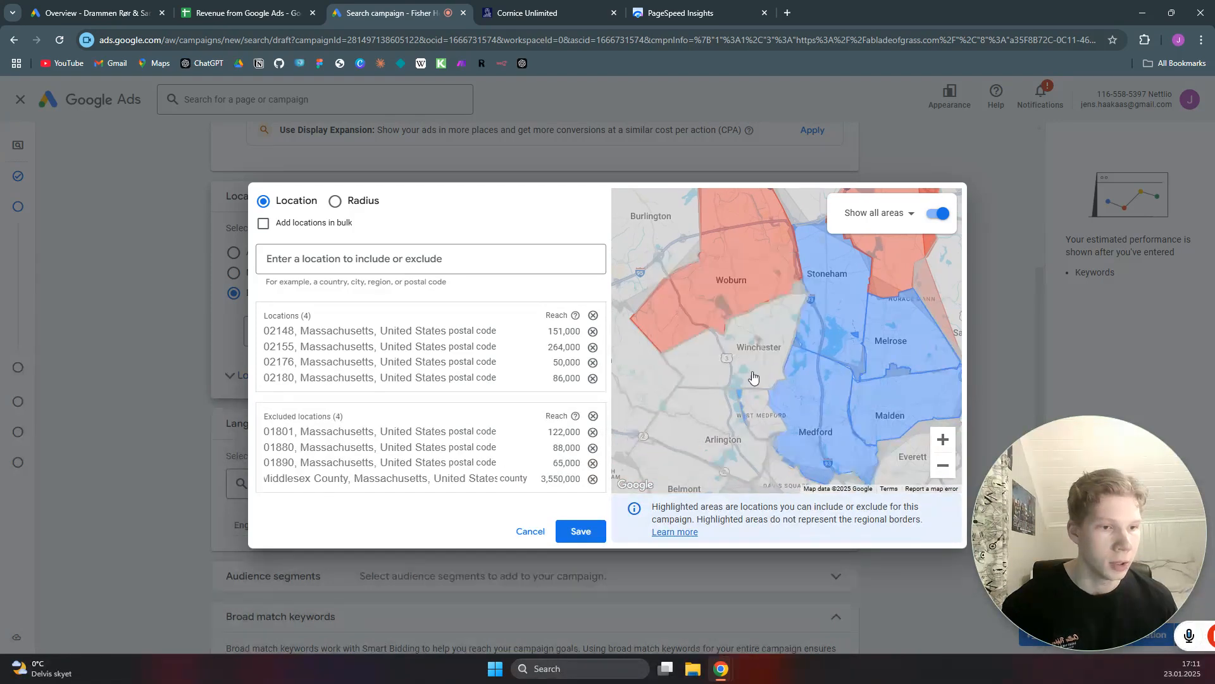
# - Exclude postal code 02474 around Arlington, West Medford and postal code 02144 near Davis Square, and save the location selection
pyautogui.moveTo(752, 427); pyautogui.dragTo(740, 352)
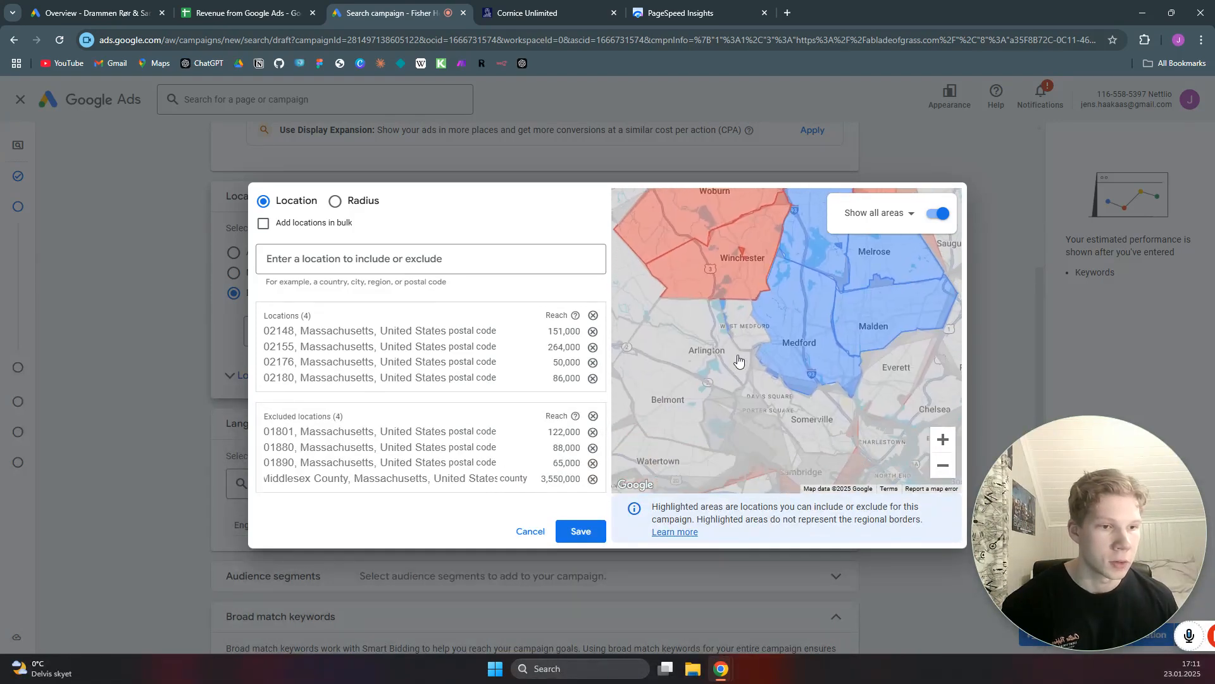
pyautogui.click(735, 355)
pyautogui.click(730, 302)
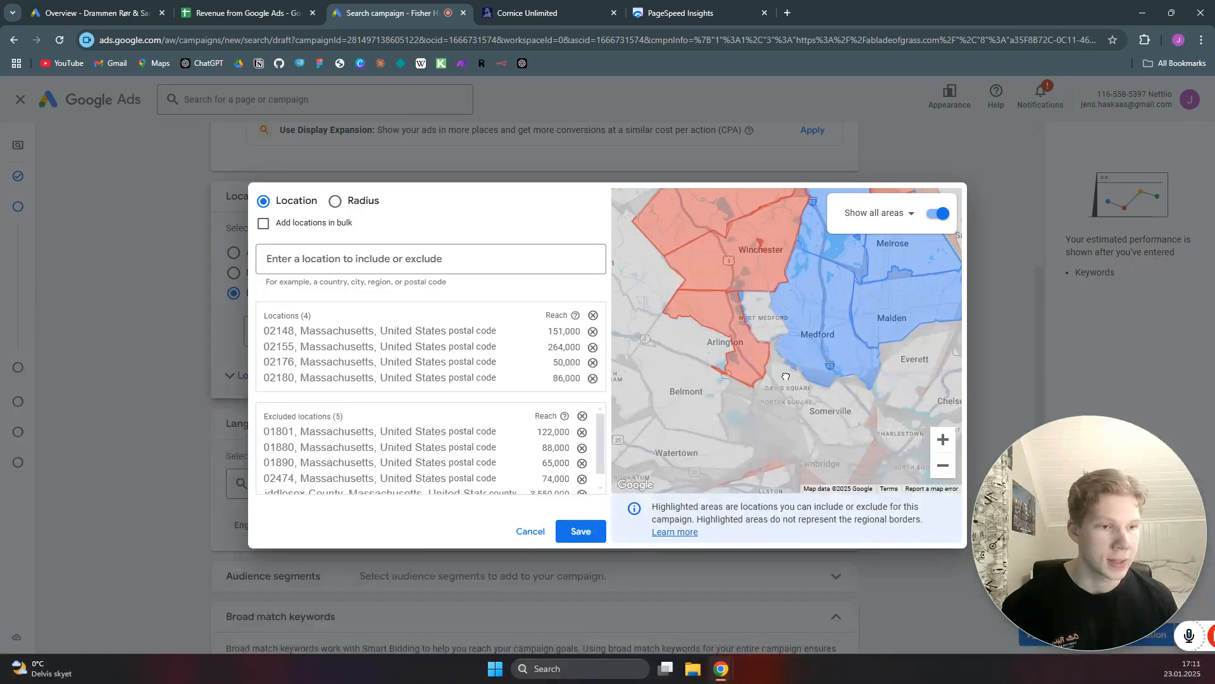
pyautogui.click(733, 272)
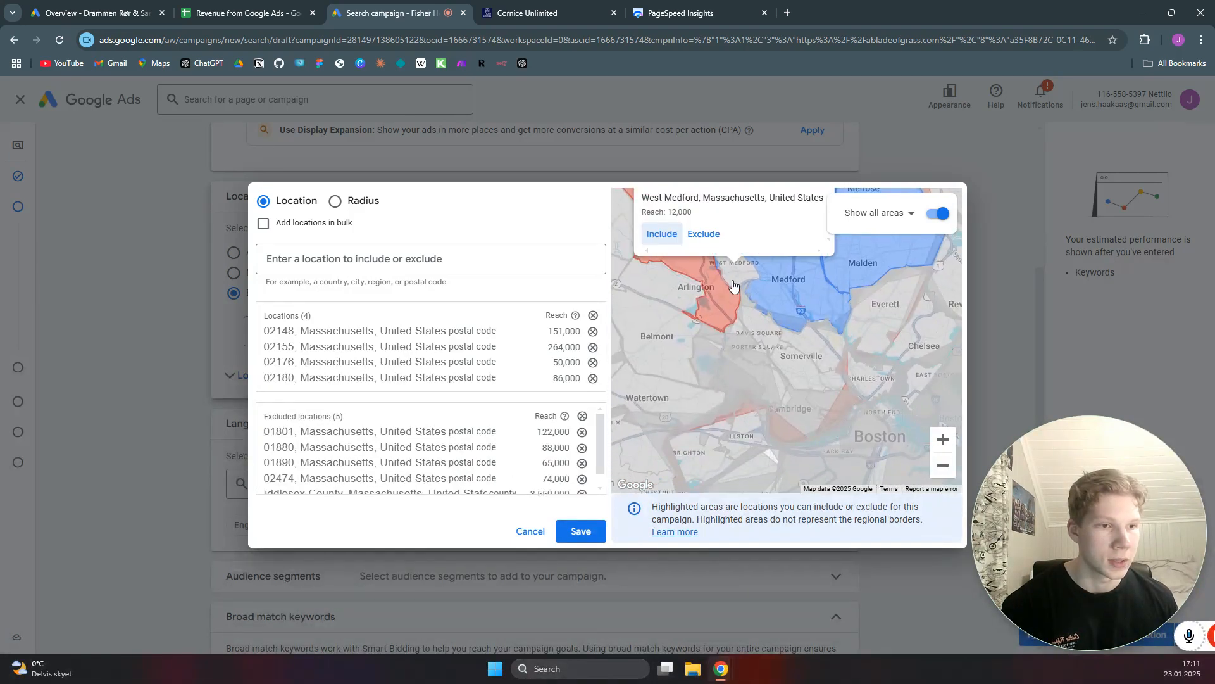
pyautogui.click(720, 302)
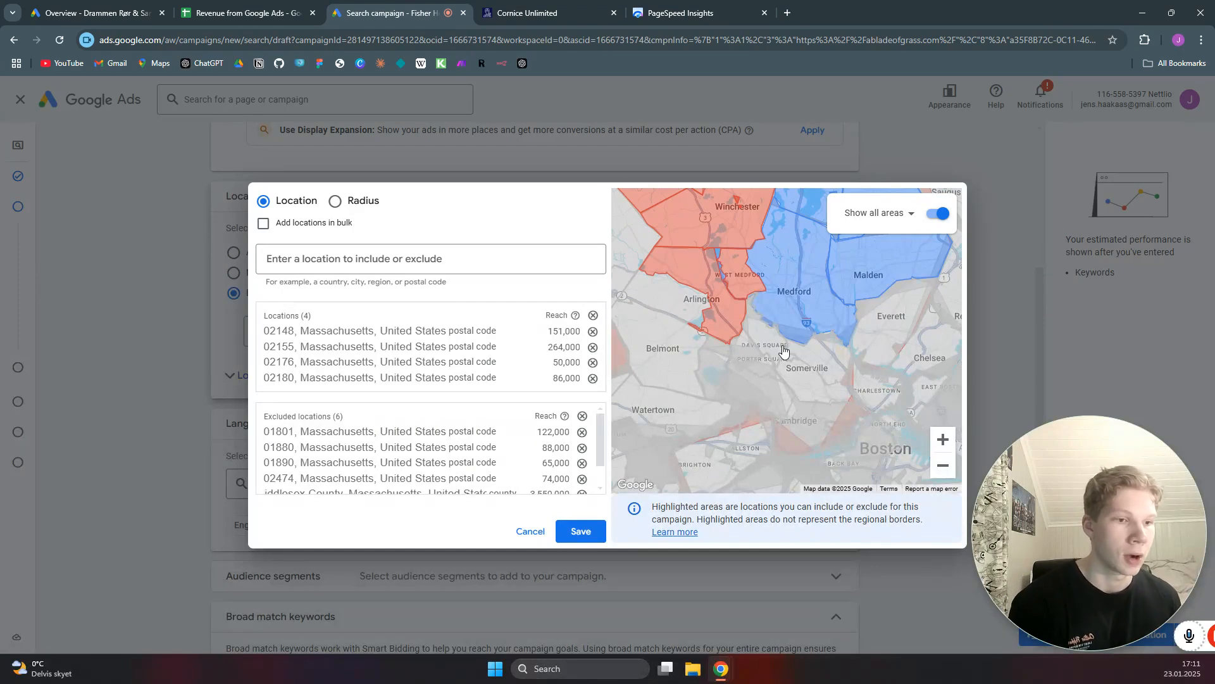
pyautogui.click(762, 336)
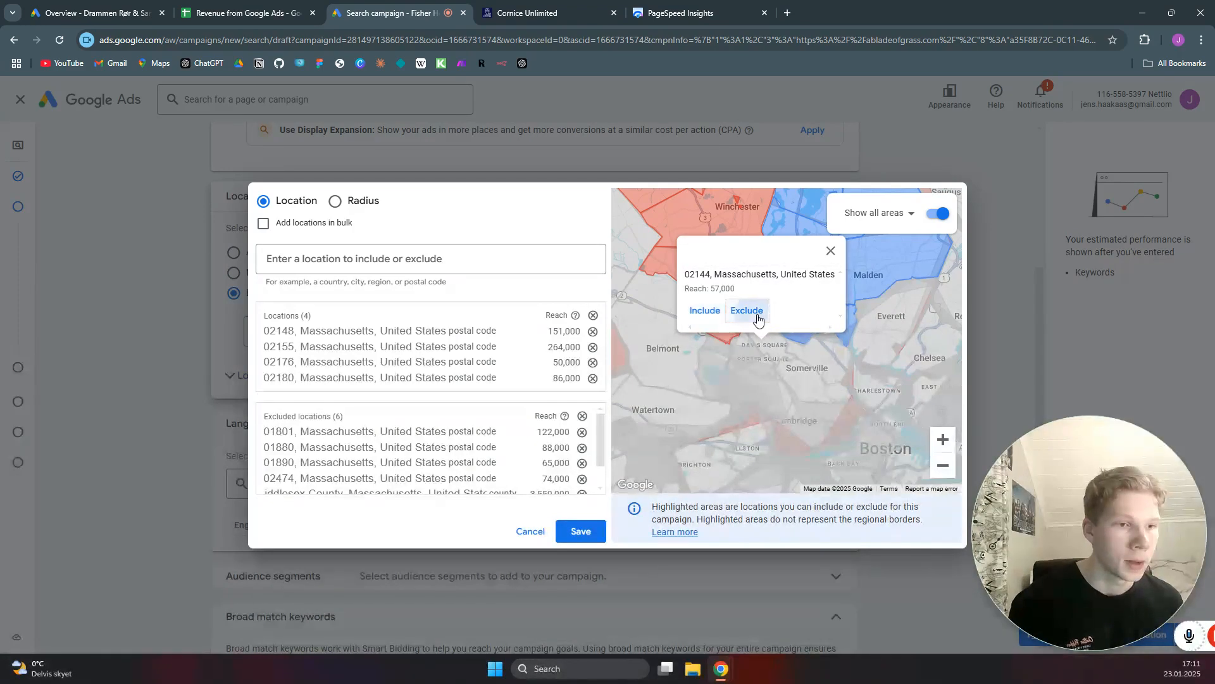
pyautogui.click(759, 320)
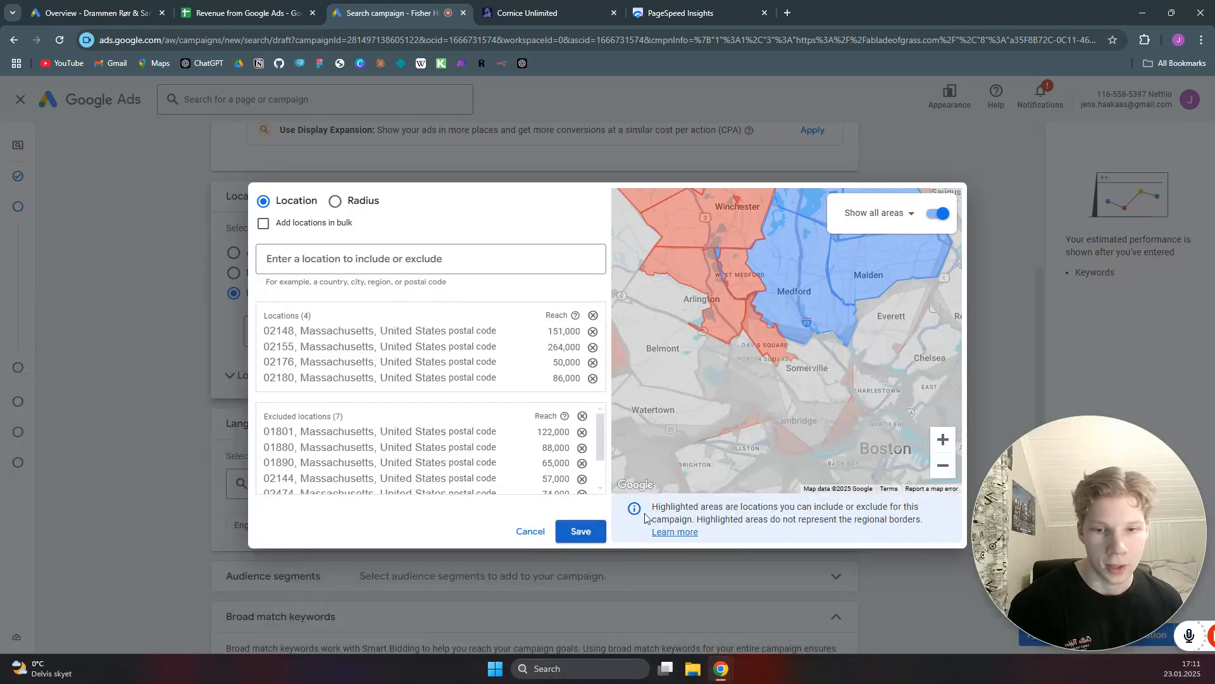
# - Turn off broad match for the entire campaign so that it uses keyword match types
pyautogui.scroll(-6, 864, 447)
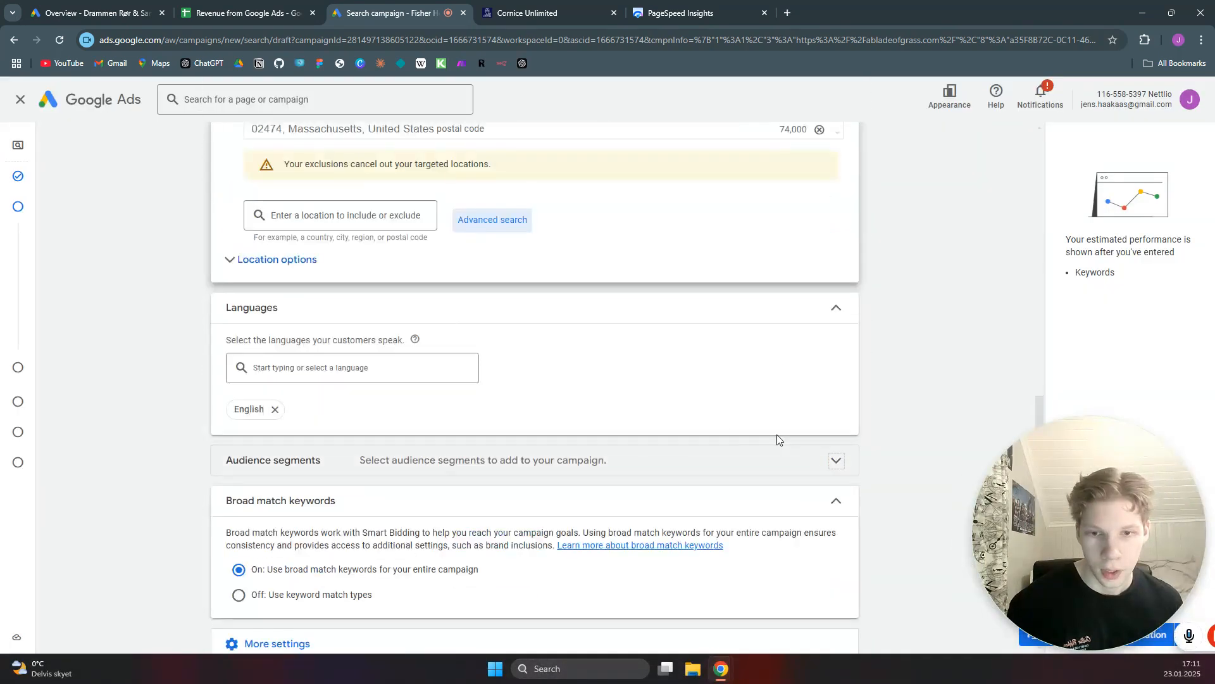
pyautogui.scroll(-1, 646, 391)
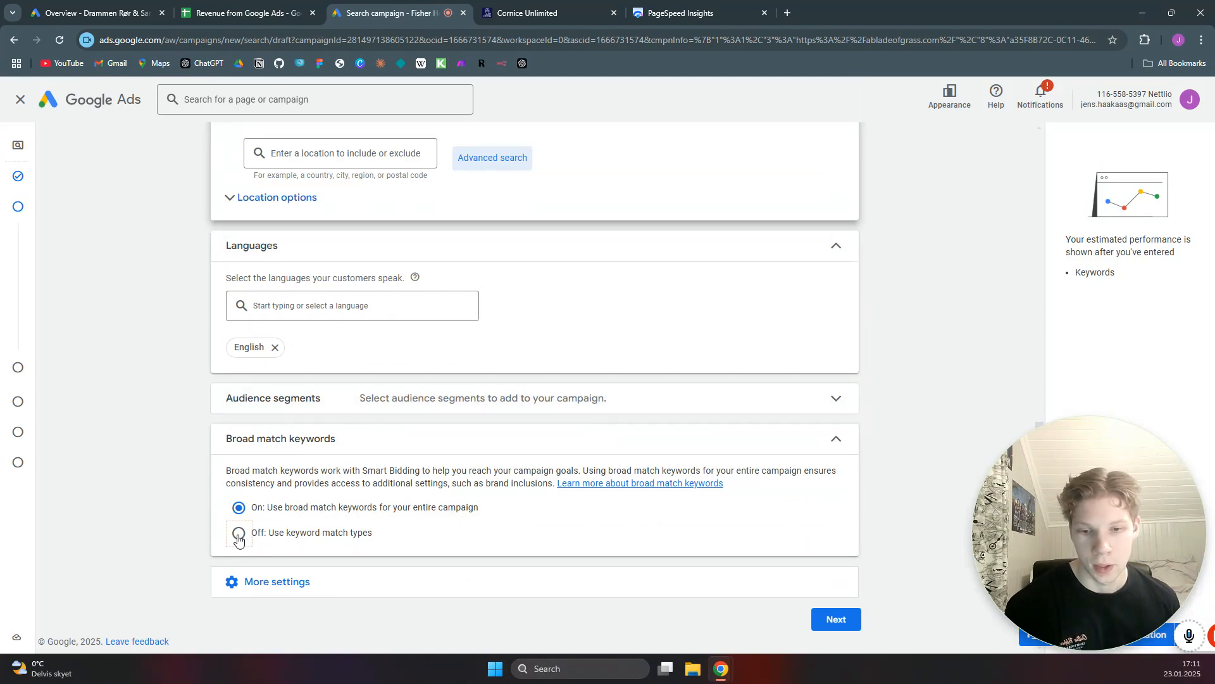
pyautogui.click(311, 532)
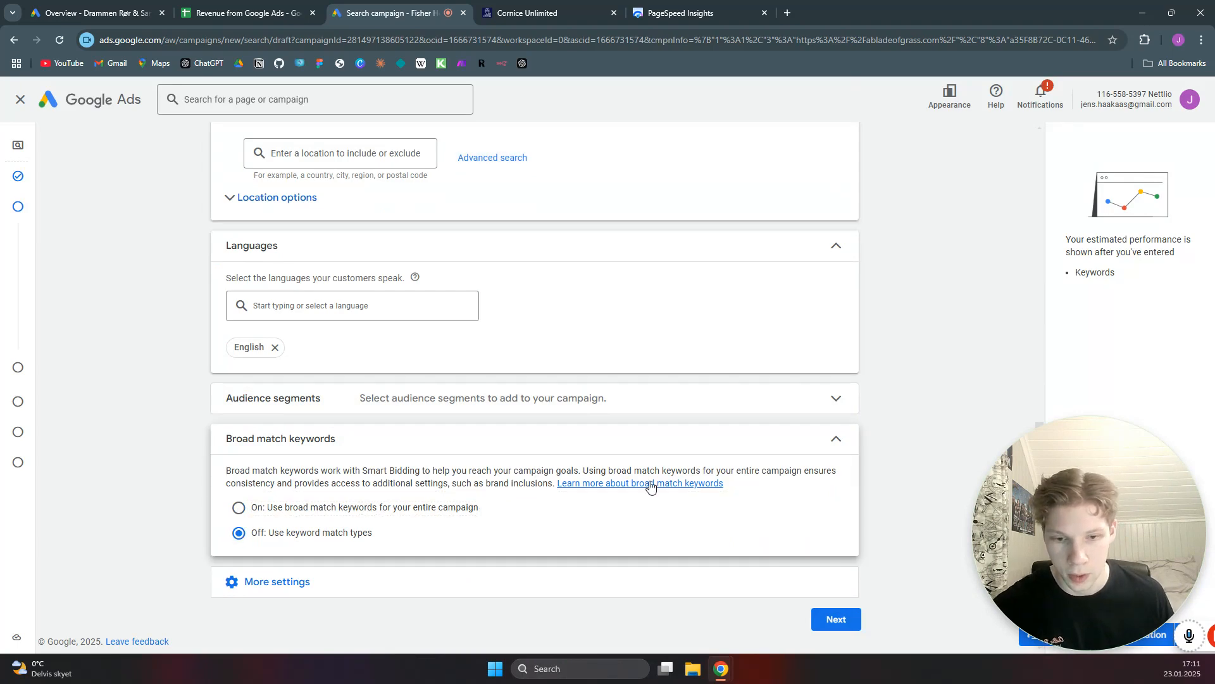
# - Reveal the additional campaign settings and limit the ad schedule to Mondays - Fridays
pyautogui.click(633, 597)
pyautogui.scroll(-2, 609, 550)
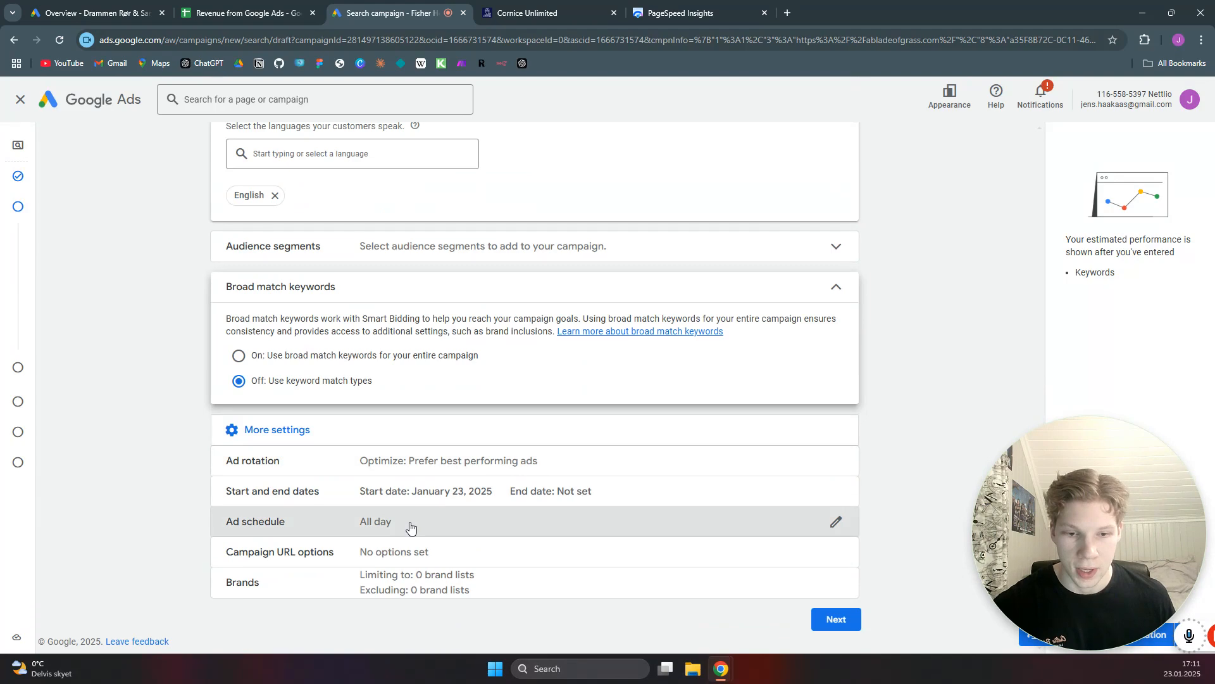
pyautogui.click(411, 527)
pyautogui.scroll(-1, 413, 524)
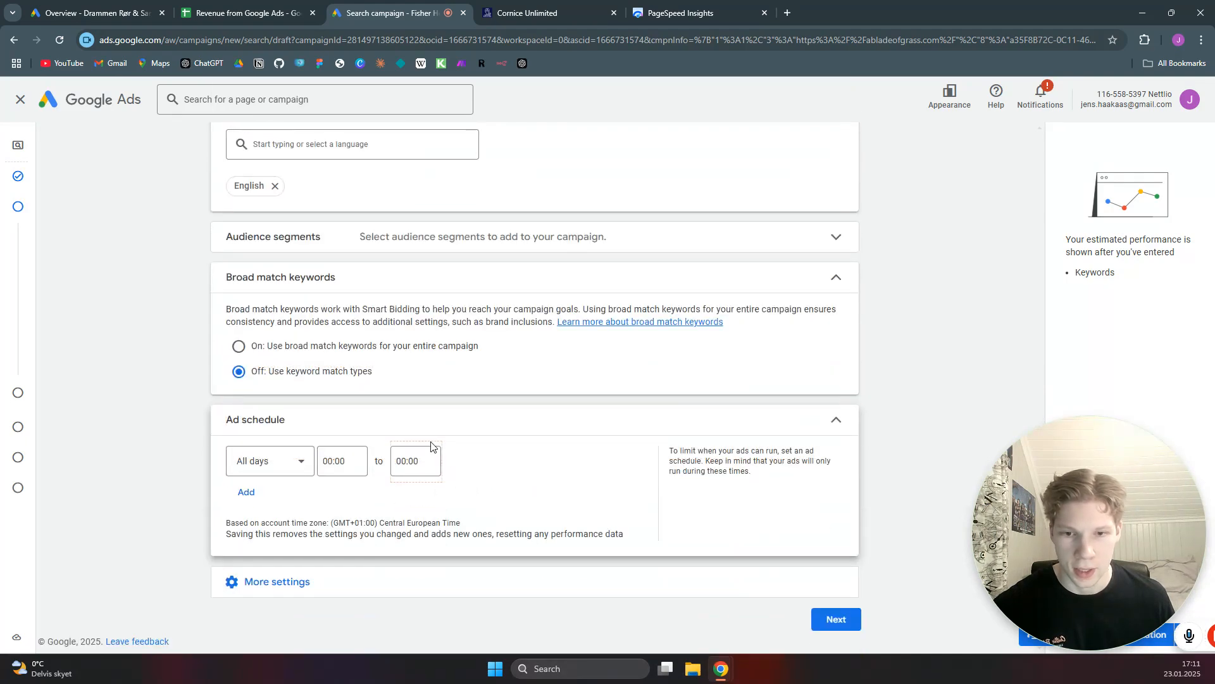
pyautogui.click(298, 461)
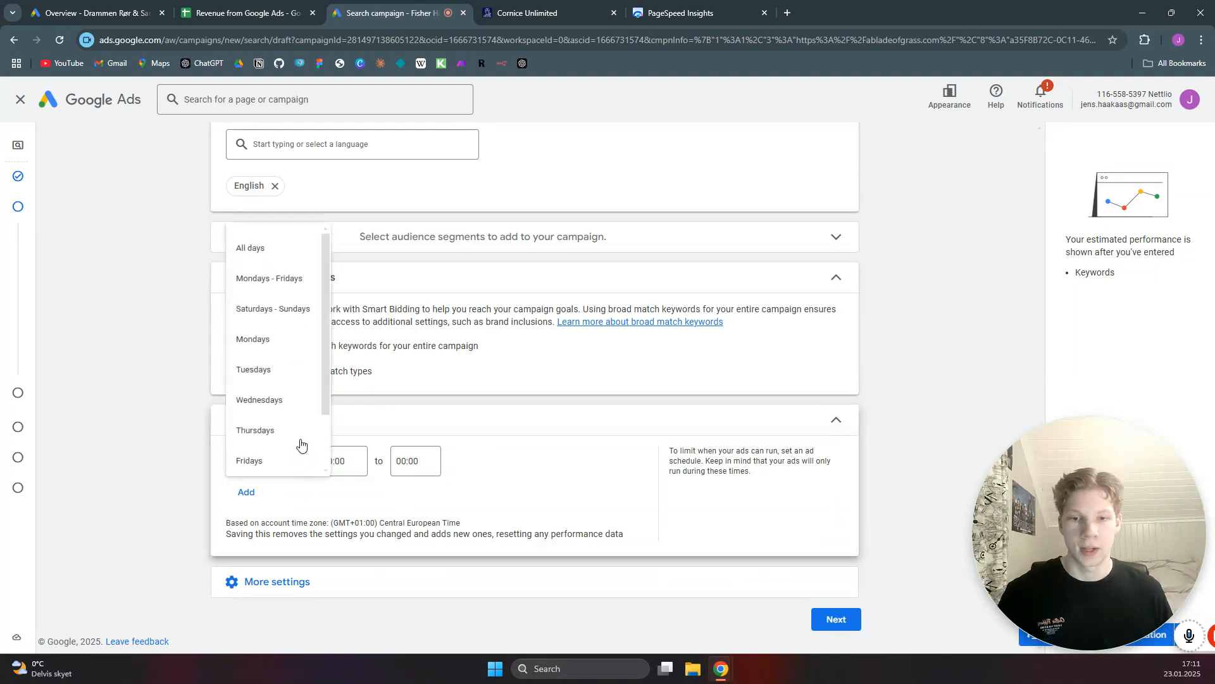
pyautogui.click(285, 287)
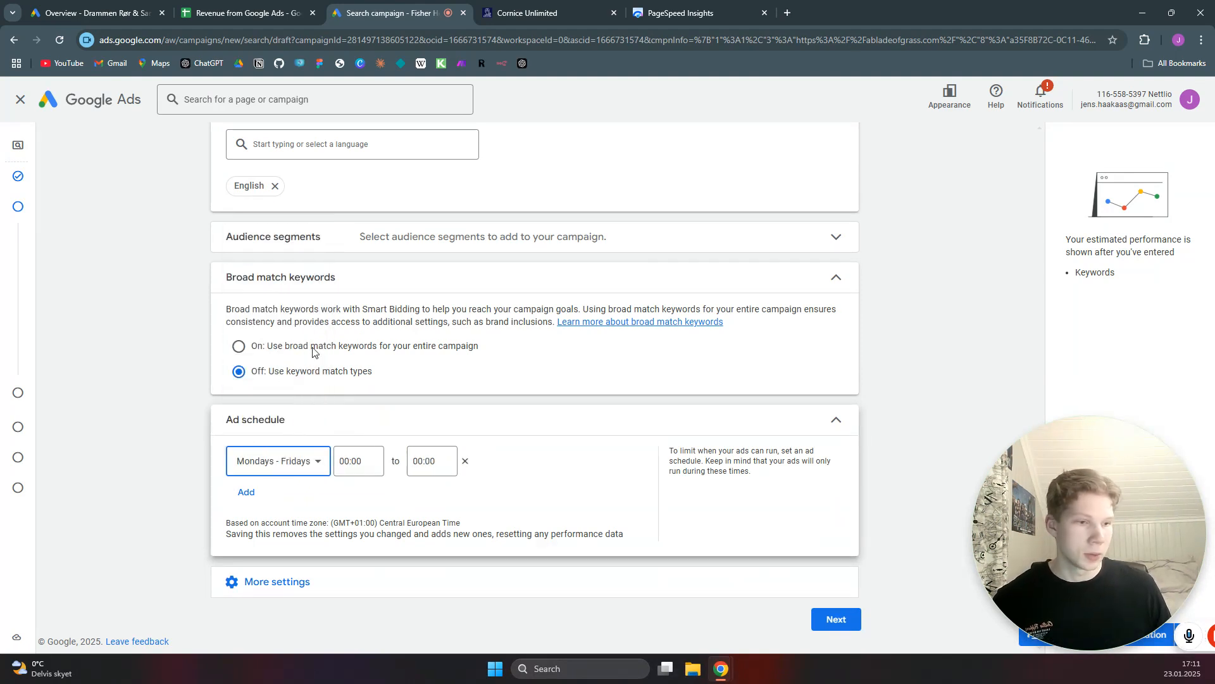
# - Set the weekday ad schedule to start at 09:00 and choose a late-afternoon end time
pyautogui.click(371, 460)
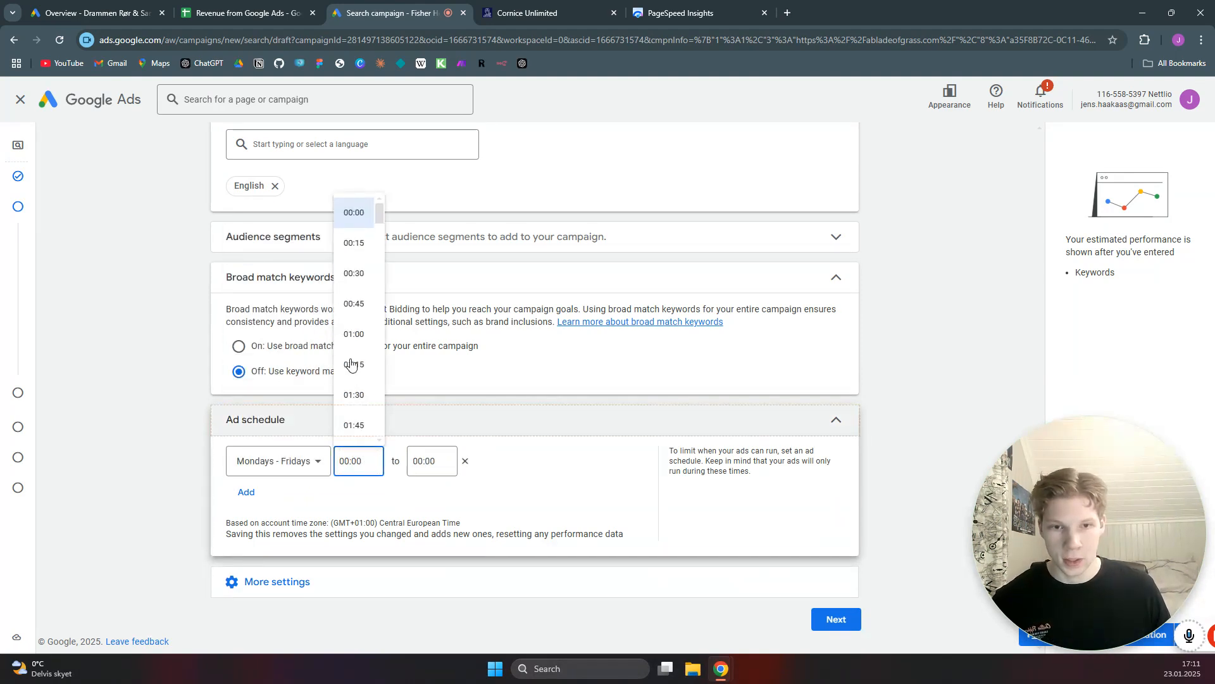
pyautogui.scroll(-12, 355, 367)
pyautogui.scroll(-5, 354, 373)
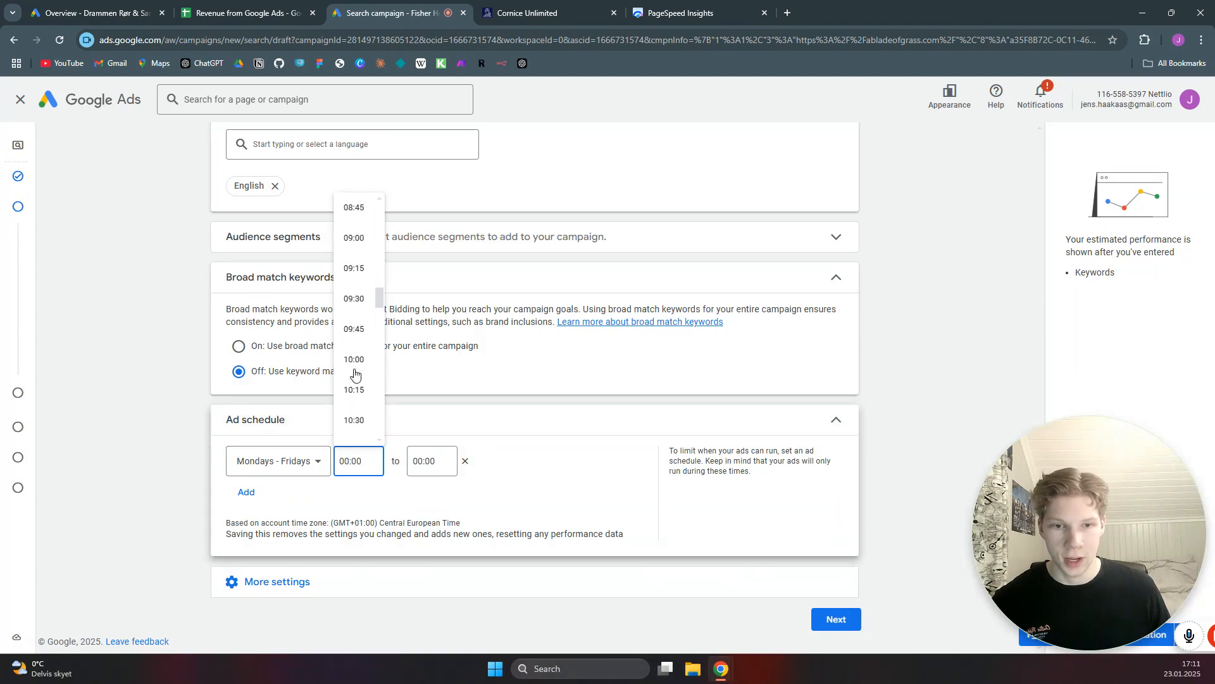
pyautogui.click(435, 461)
pyautogui.click(435, 462)
pyautogui.scroll(-8, 437, 354)
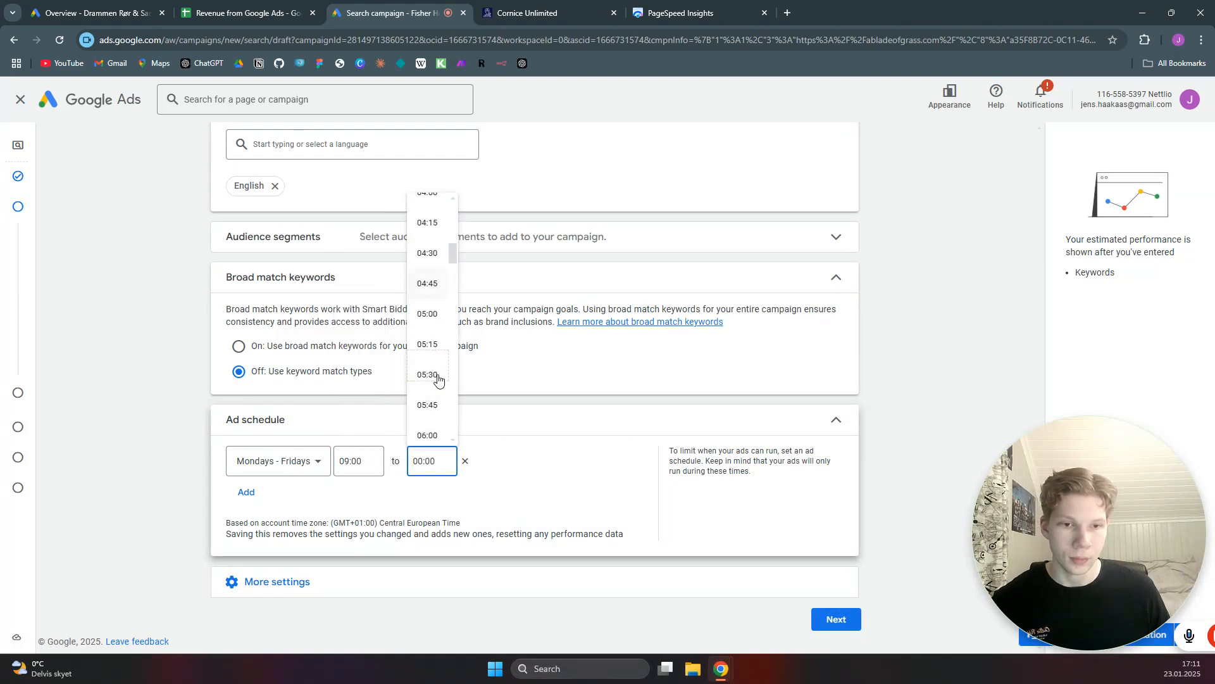
pyautogui.scroll(-20, 437, 373)
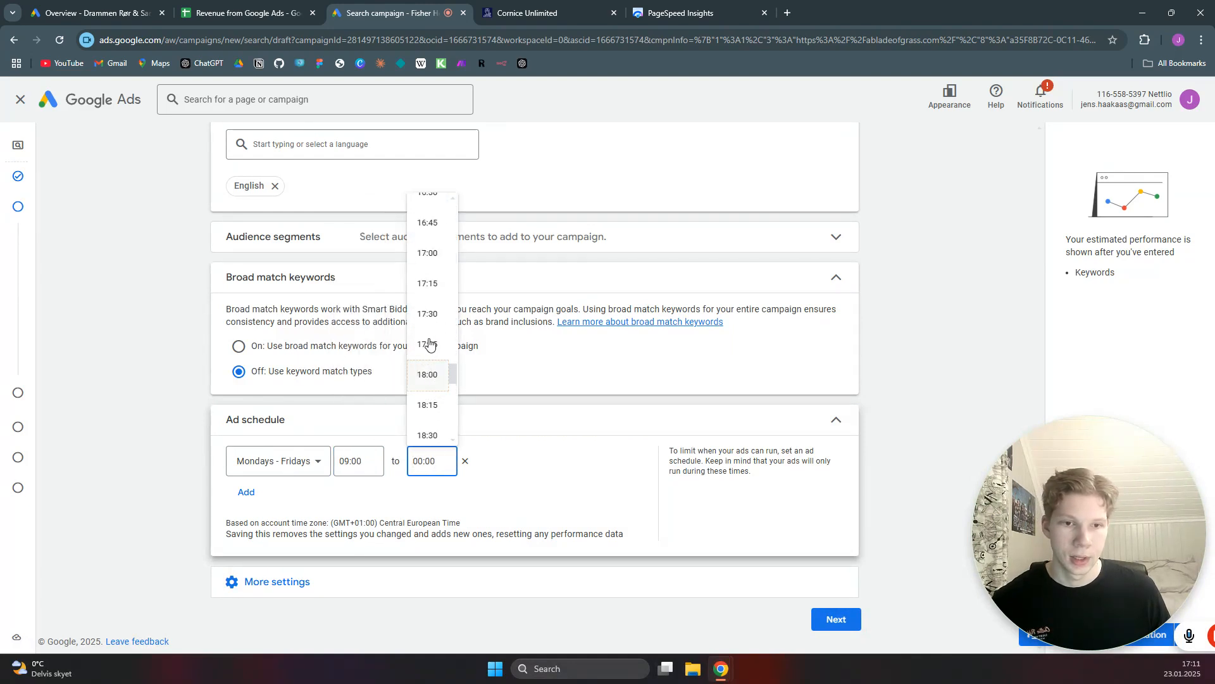
# - Skip the keyword and asset generation and remove "landscape ideas" from Ad group 1's keywords
pyautogui.click(822, 617)
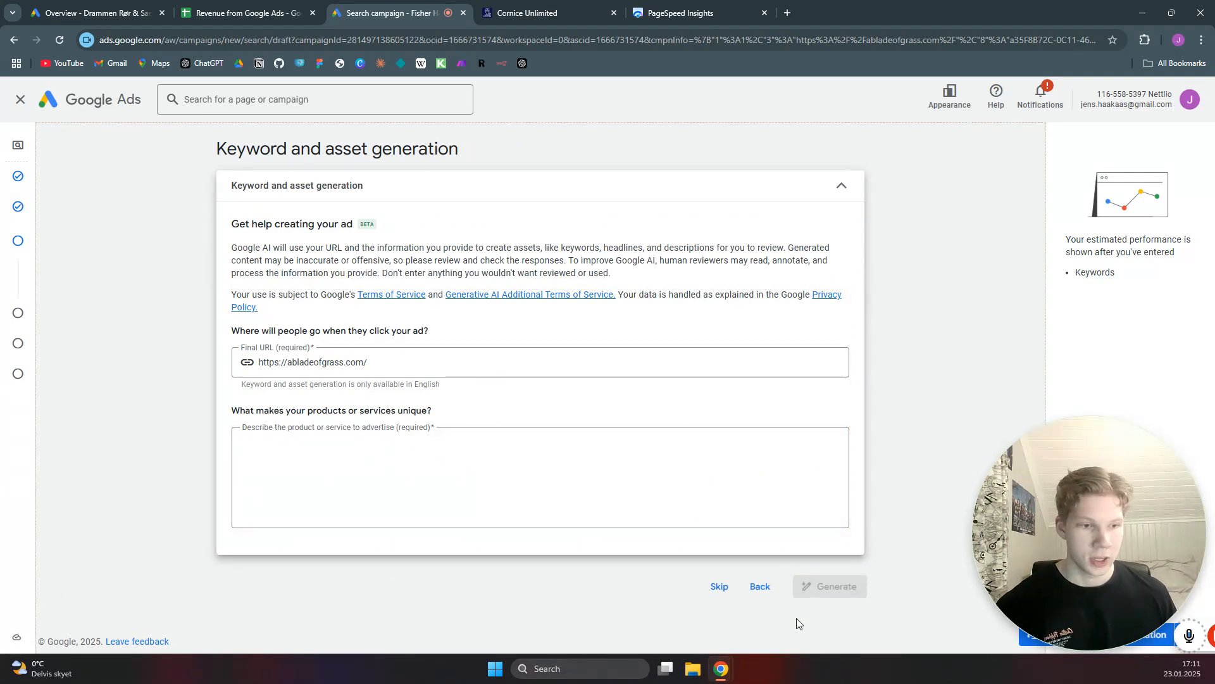
pyautogui.click(723, 589)
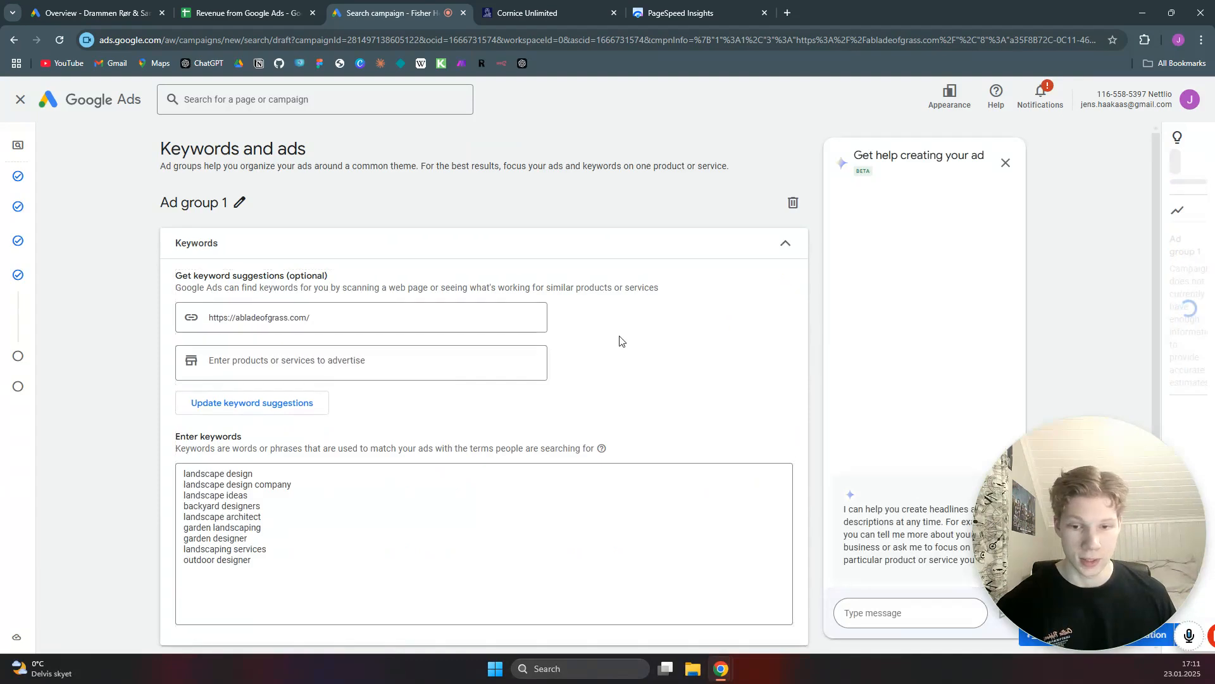
pyautogui.scroll(-2, 296, 530)
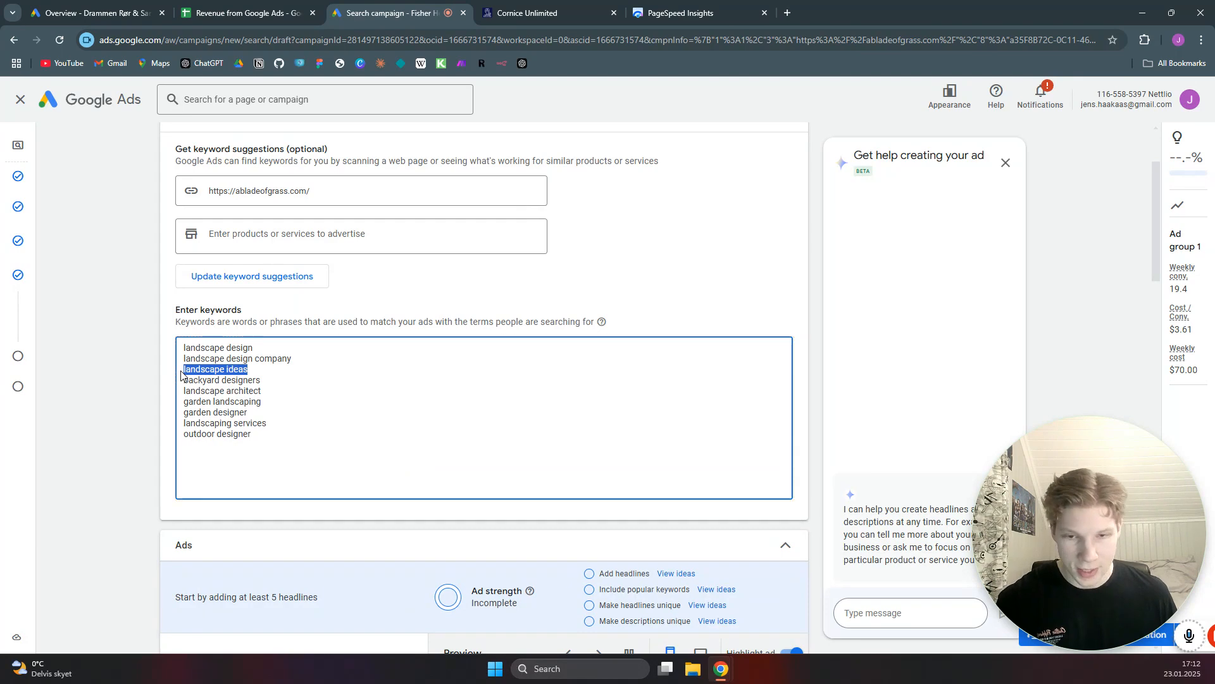
pyautogui.press('BackSpace')
pyautogui.press('BackSpace')
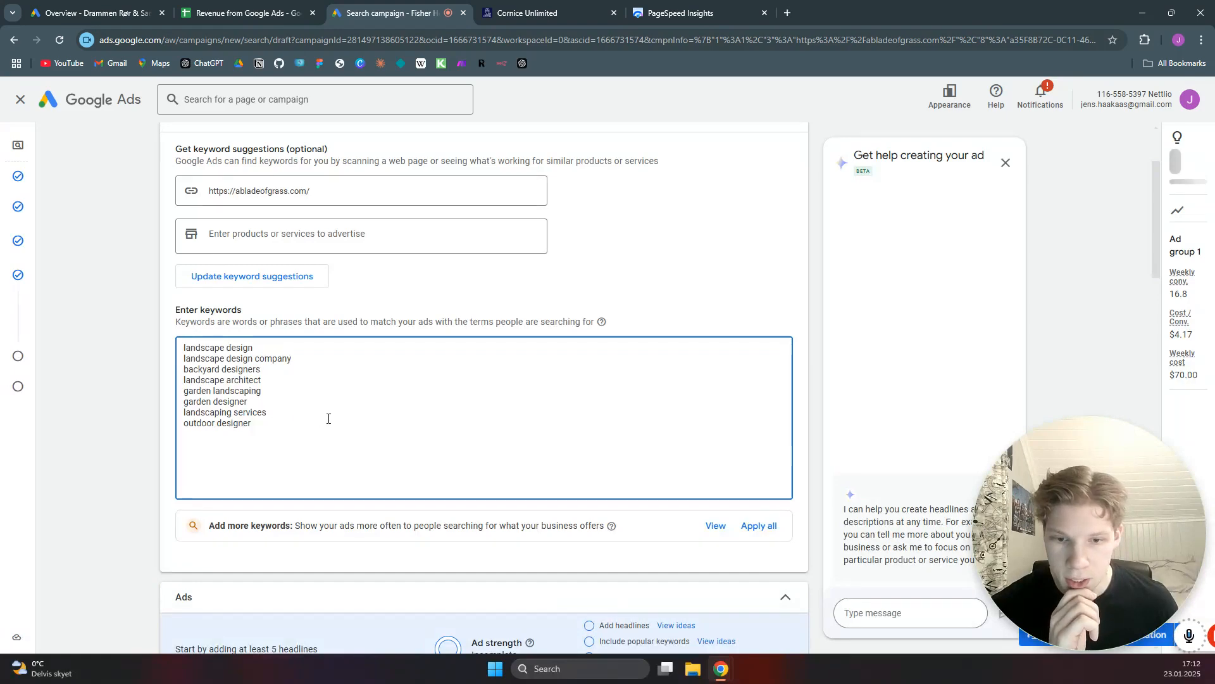
pyautogui.scroll(-1, 373, 392)
pyautogui.scroll(-4, 440, 344)
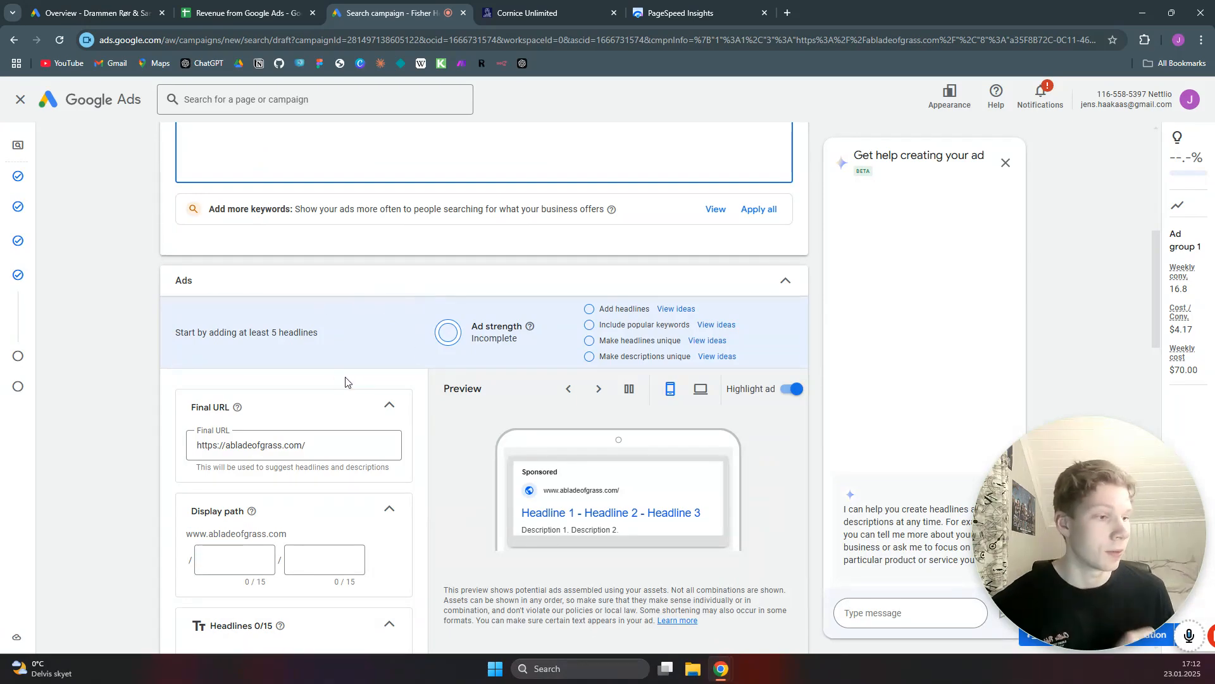
pyautogui.scroll(-3, 343, 379)
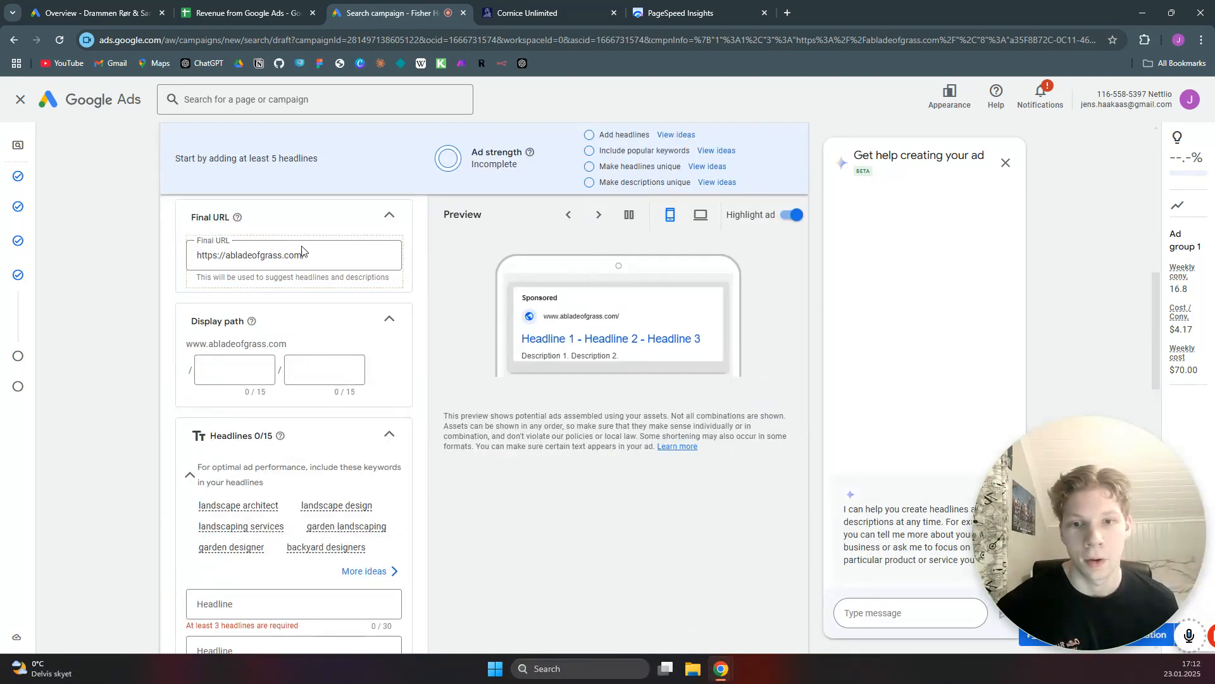
pyautogui.tripleClick(197, 260)
pyautogui.click(345, 255)
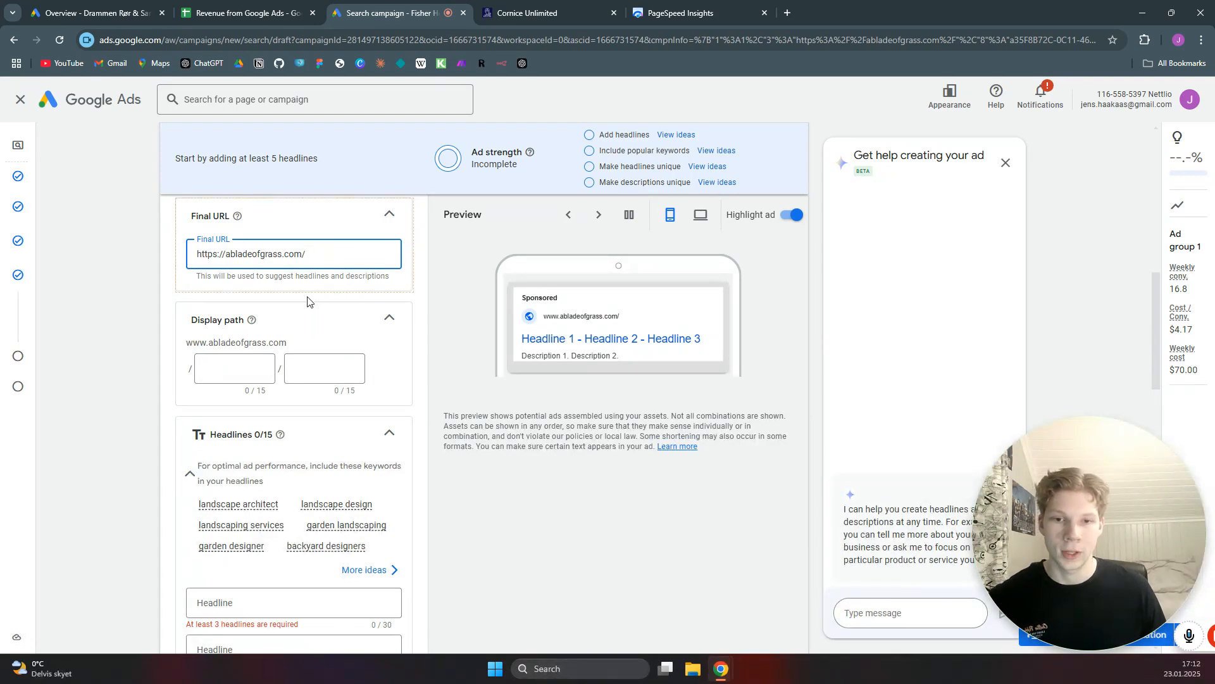
pyautogui.click(221, 380)
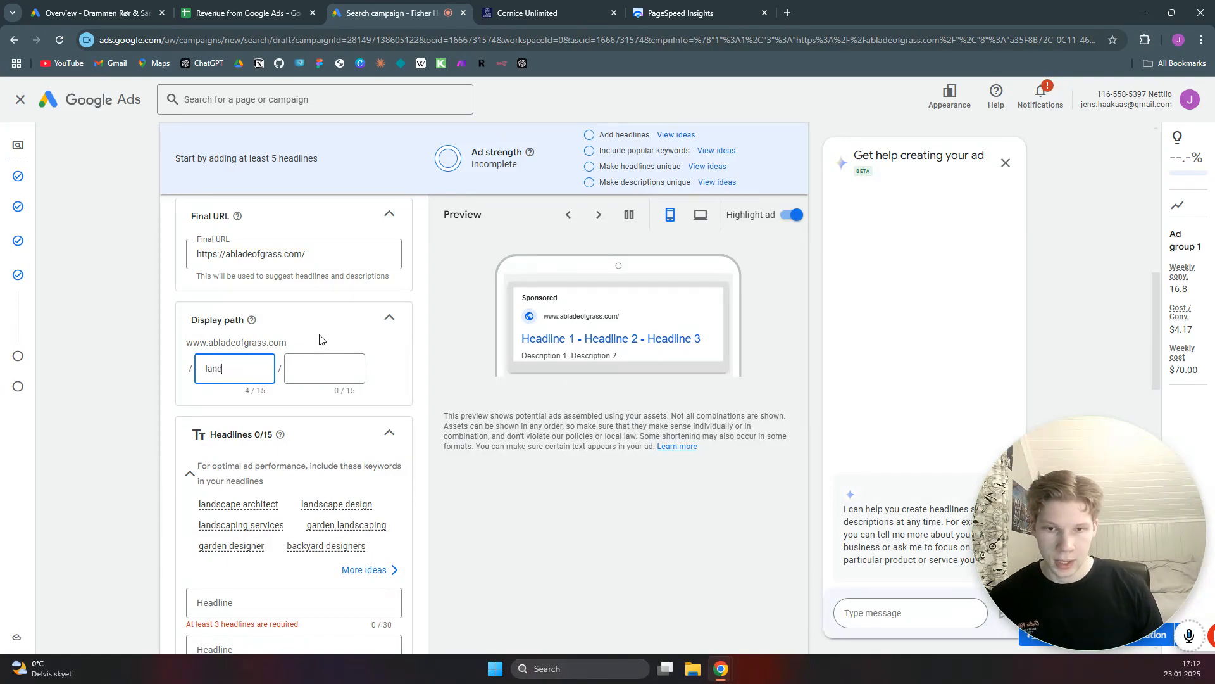
pyautogui.click(321, 366)
pyautogui.write('bosto')
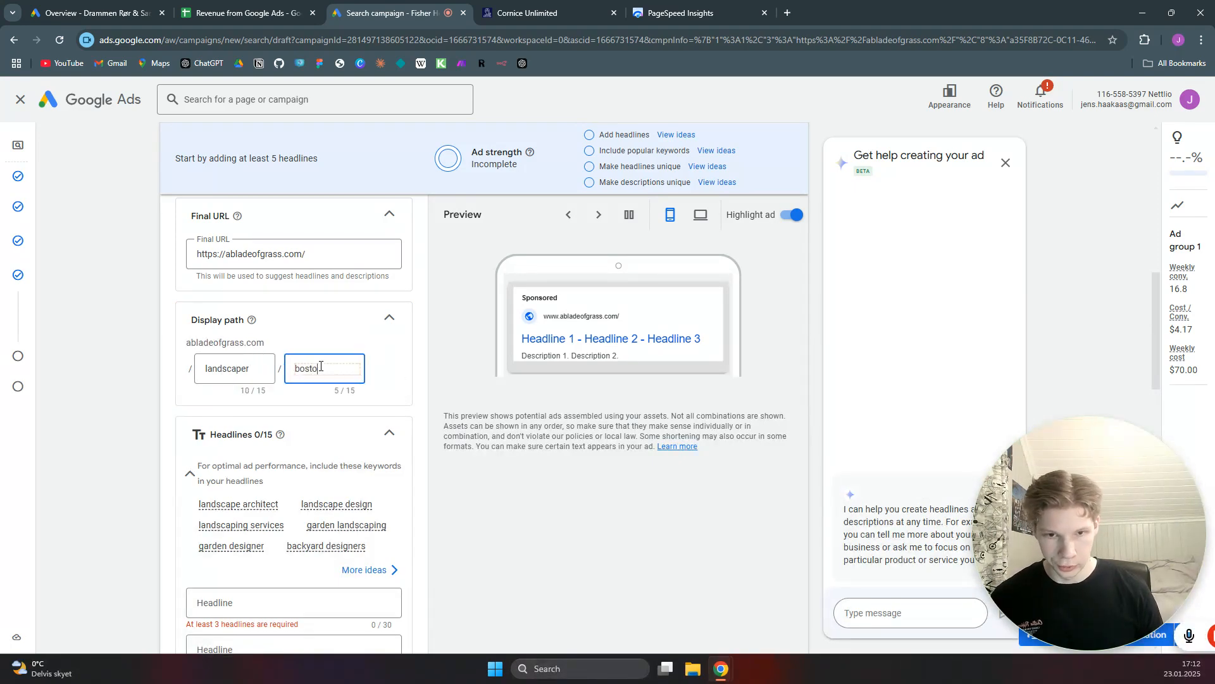
pyautogui.write('n')
# - Enter "1# Landscaper in Boston" as the ad's first headline
pyautogui.scroll(-4, 371, 410)
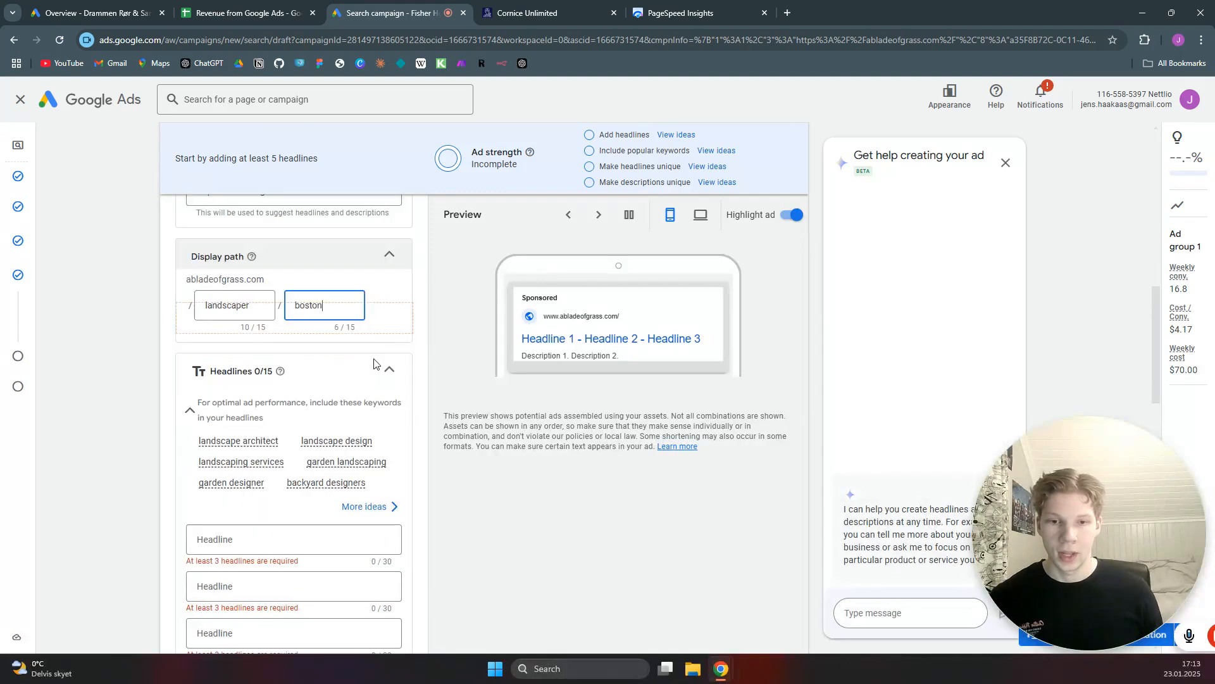
pyautogui.click(233, 348)
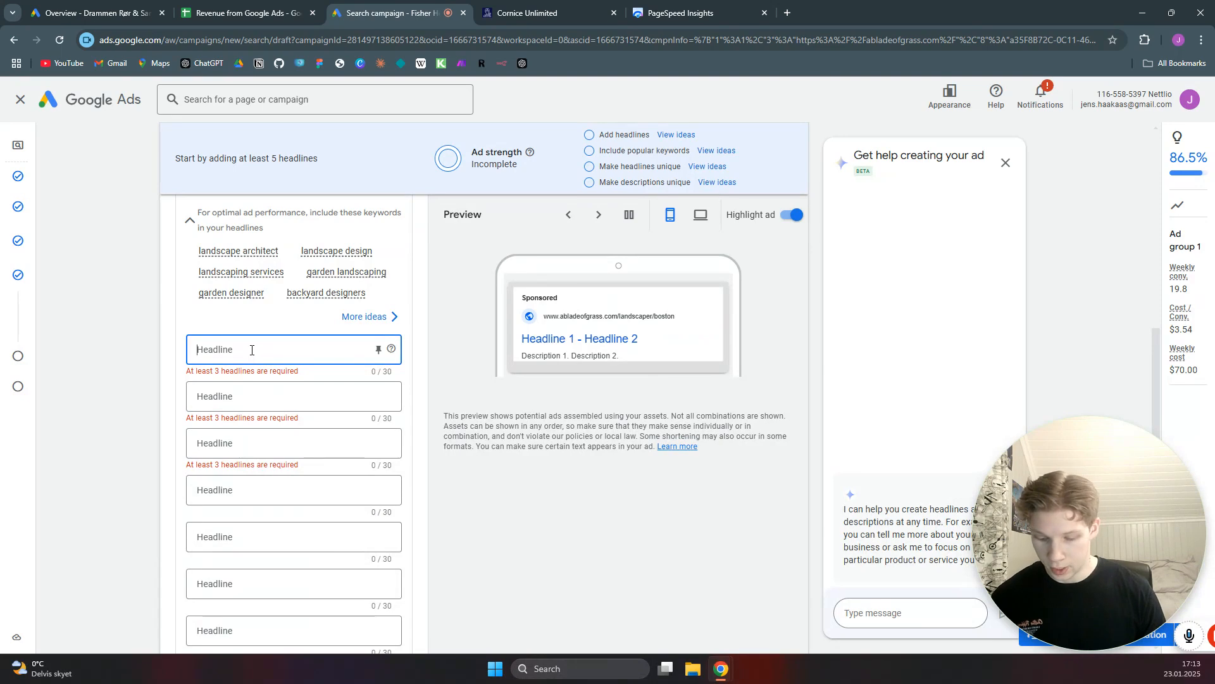
pyautogui.write('1')
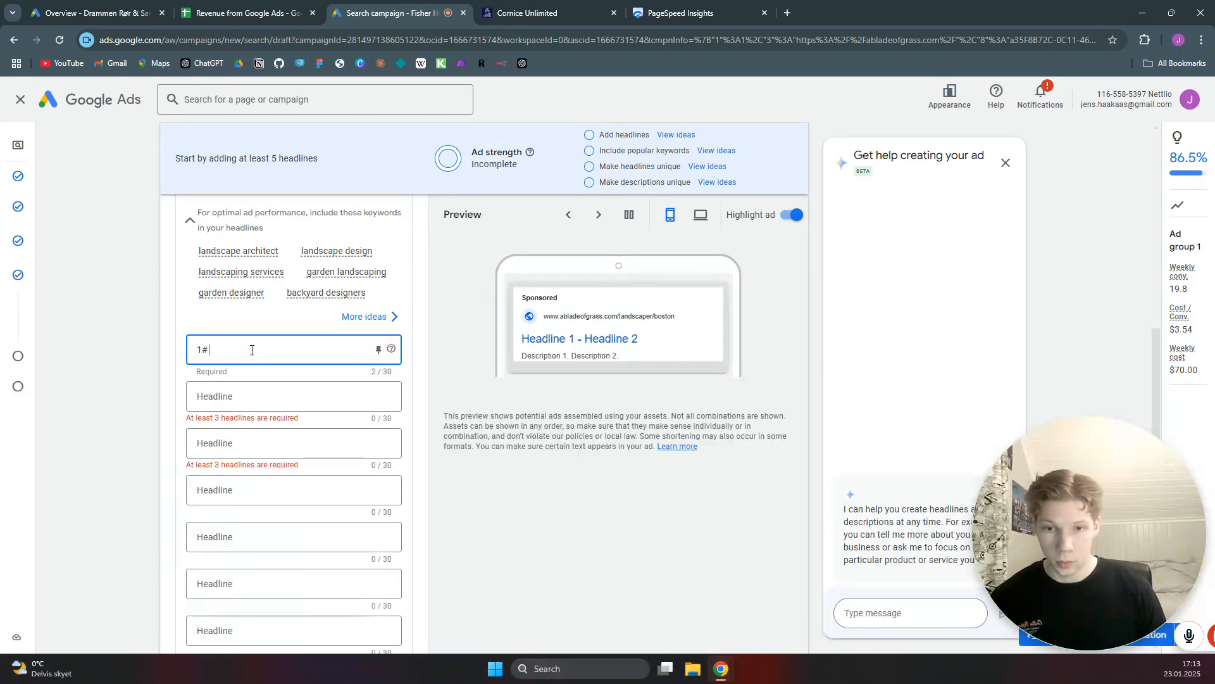
pyautogui.write('# Land')
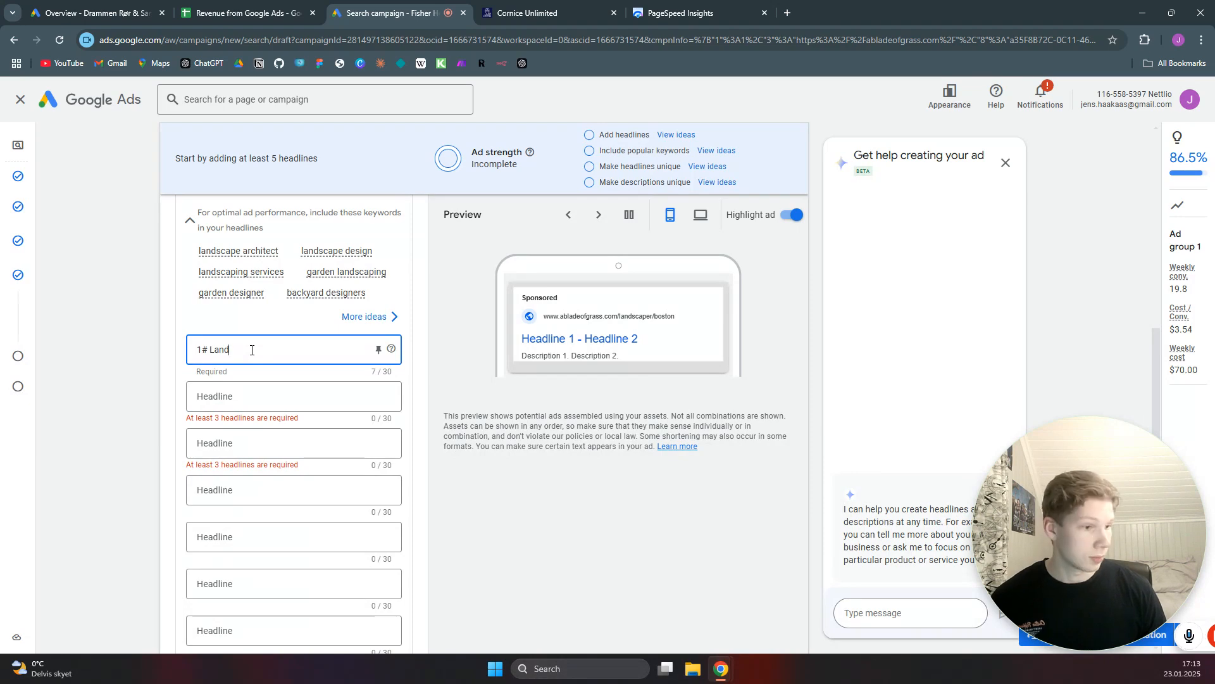
pyautogui.write('scaper in Boston')
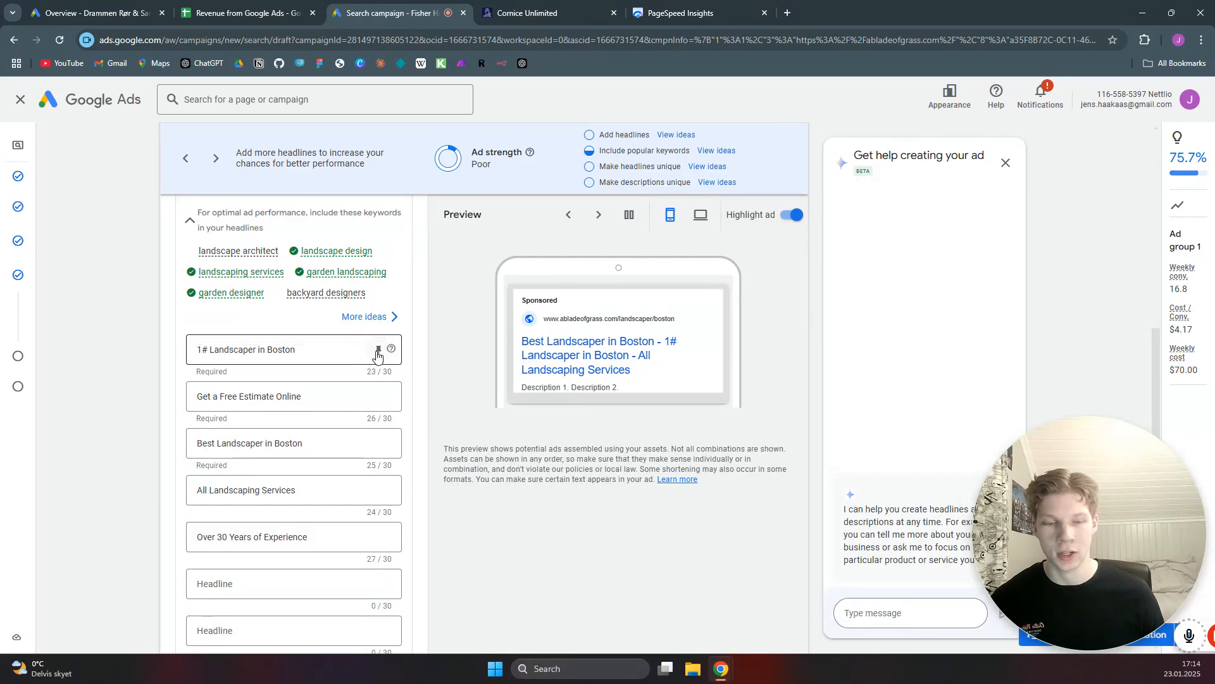
# - Pin the headlines "1# Landscaper in Boston" and "Best Landscaper in Boston" so they show only in position 1
pyautogui.click(339, 442)
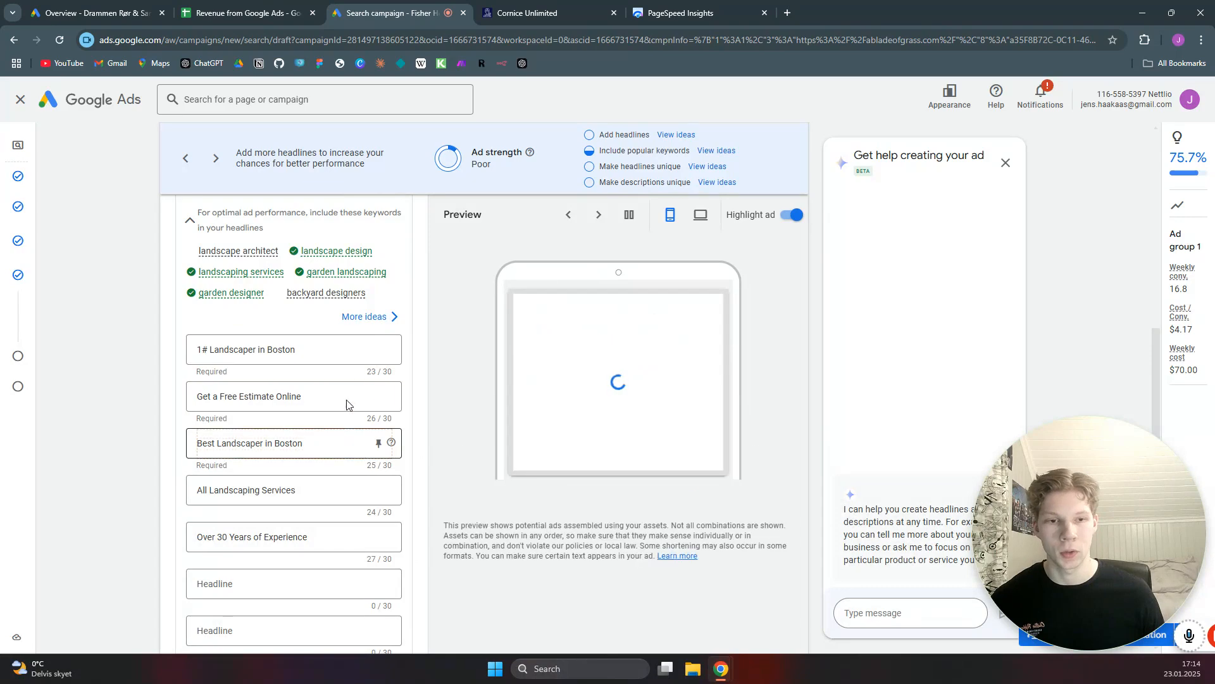
pyautogui.click(379, 350)
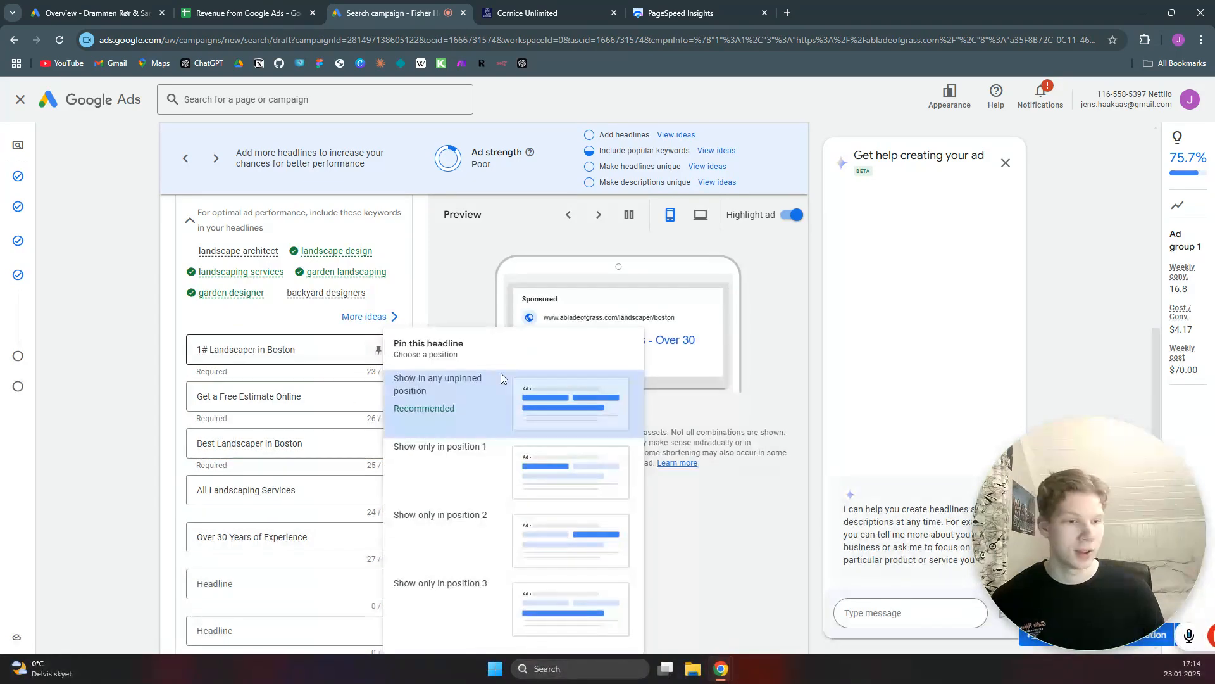
pyautogui.click(514, 462)
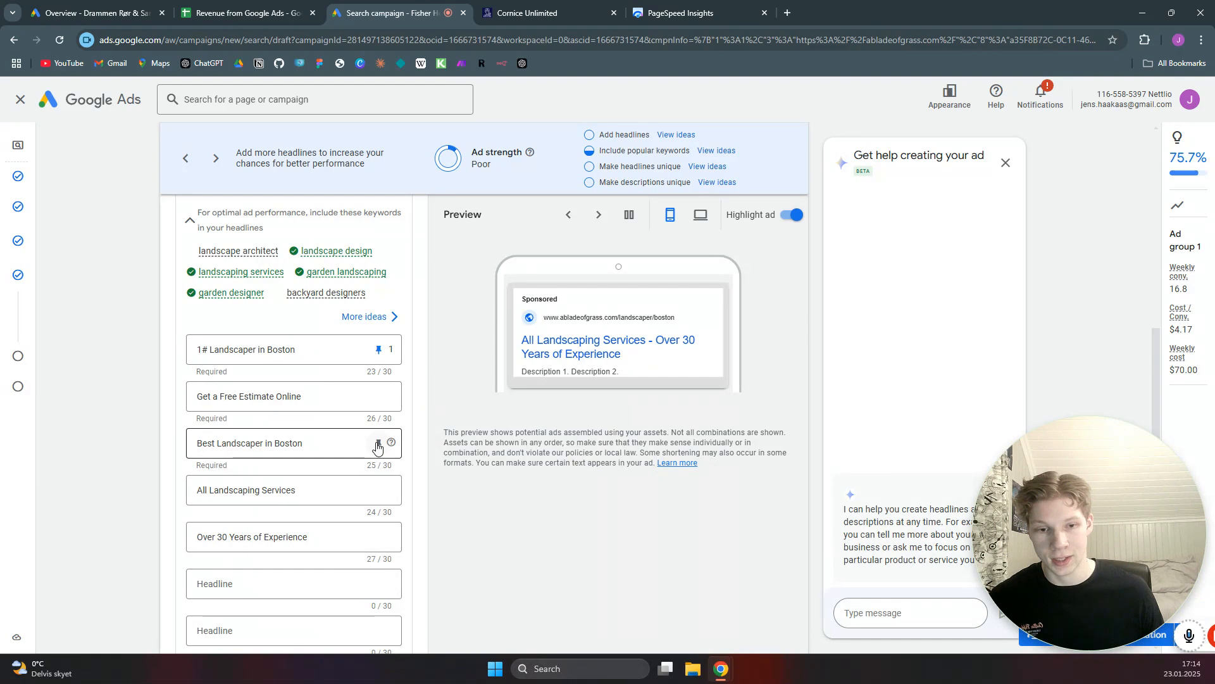
pyautogui.click(378, 445)
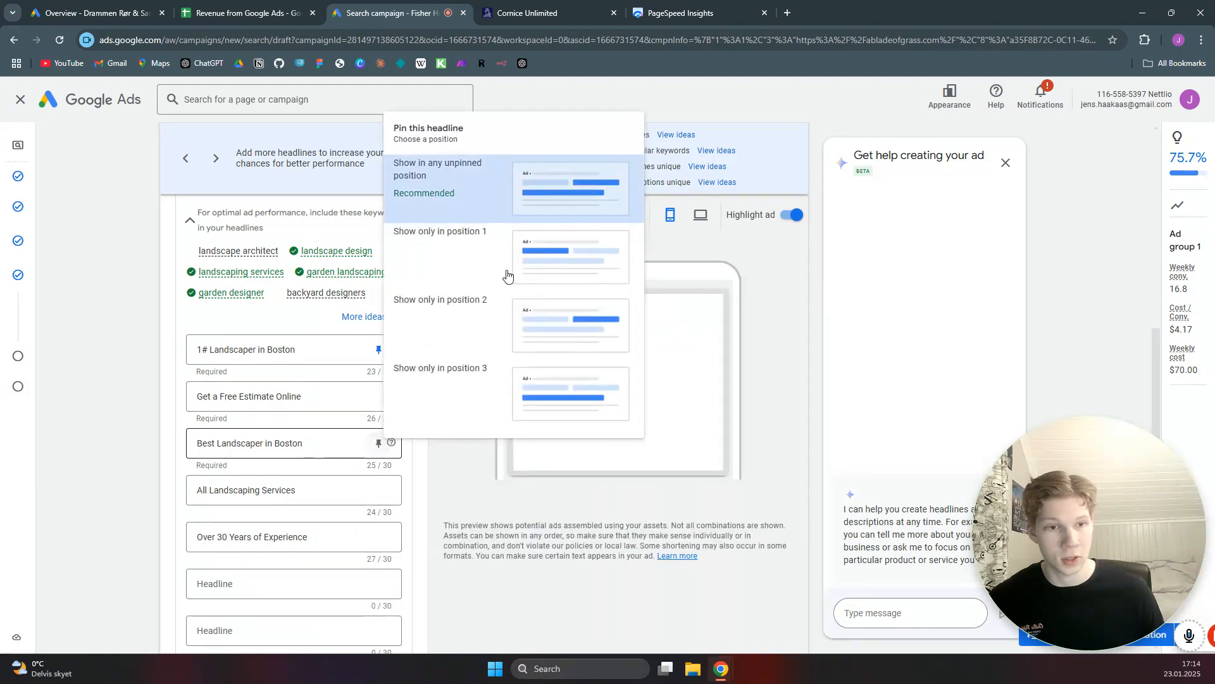
pyautogui.click(484, 263)
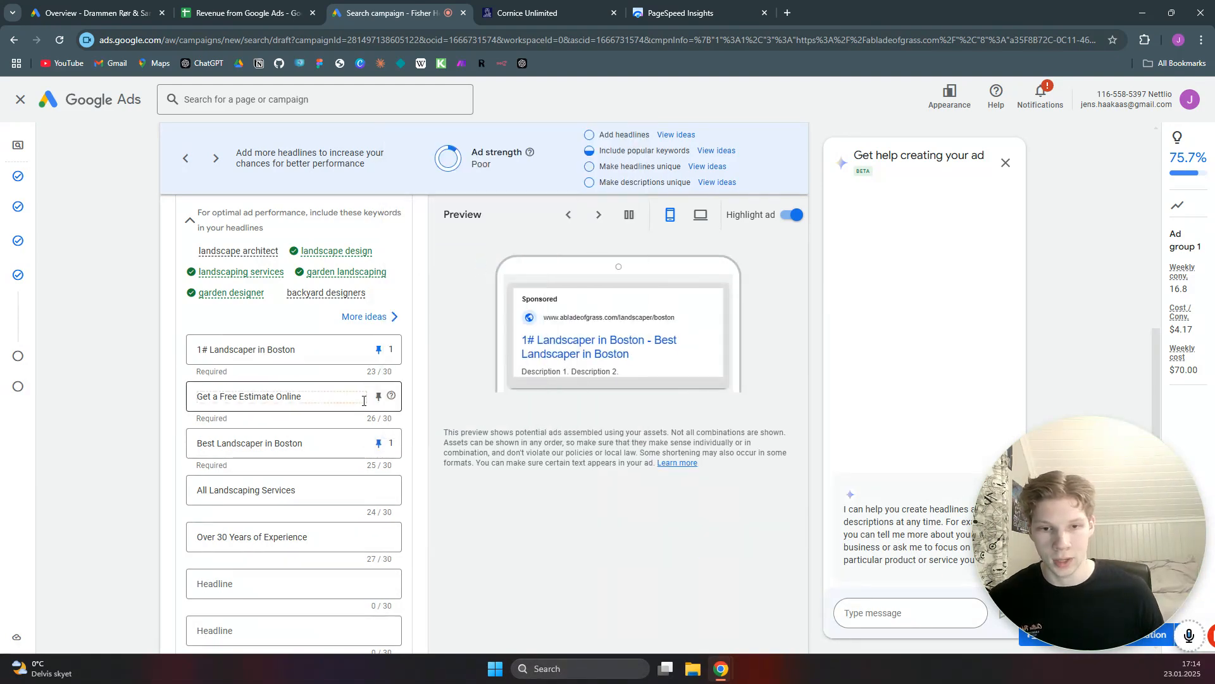
# - Pin the headlines "Get a Free Estimate Online" and "All Landscaping Services" so they show only in position 2
pyautogui.click(378, 396)
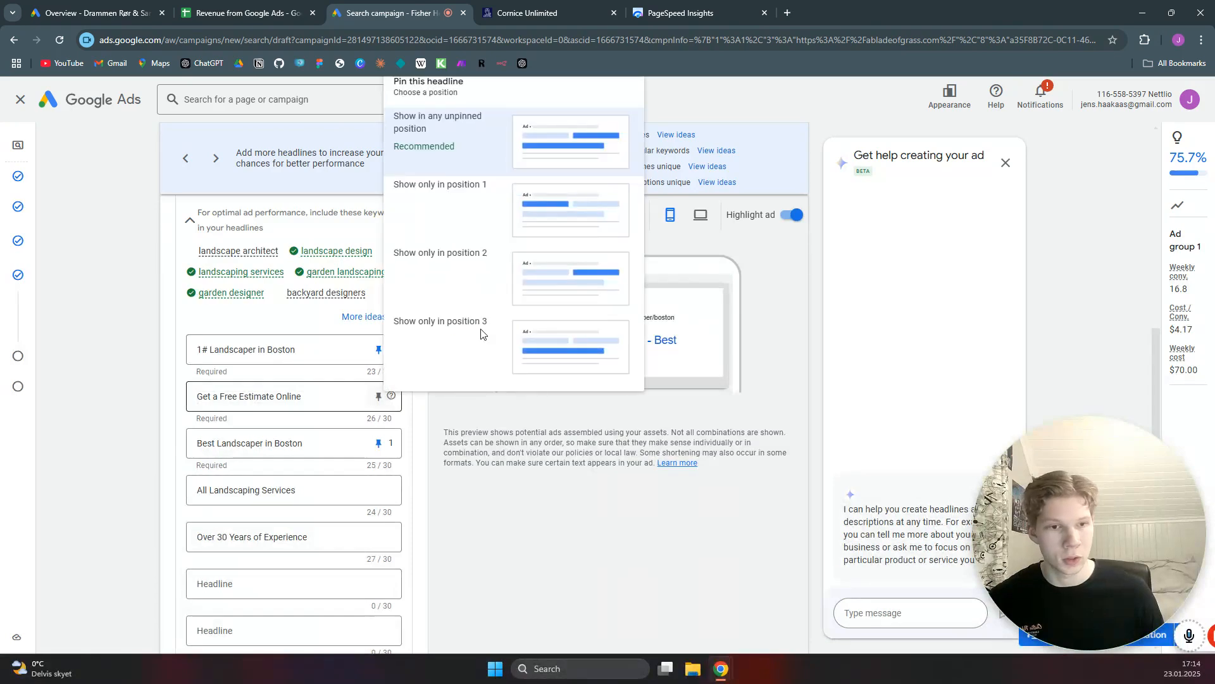
pyautogui.click(495, 271)
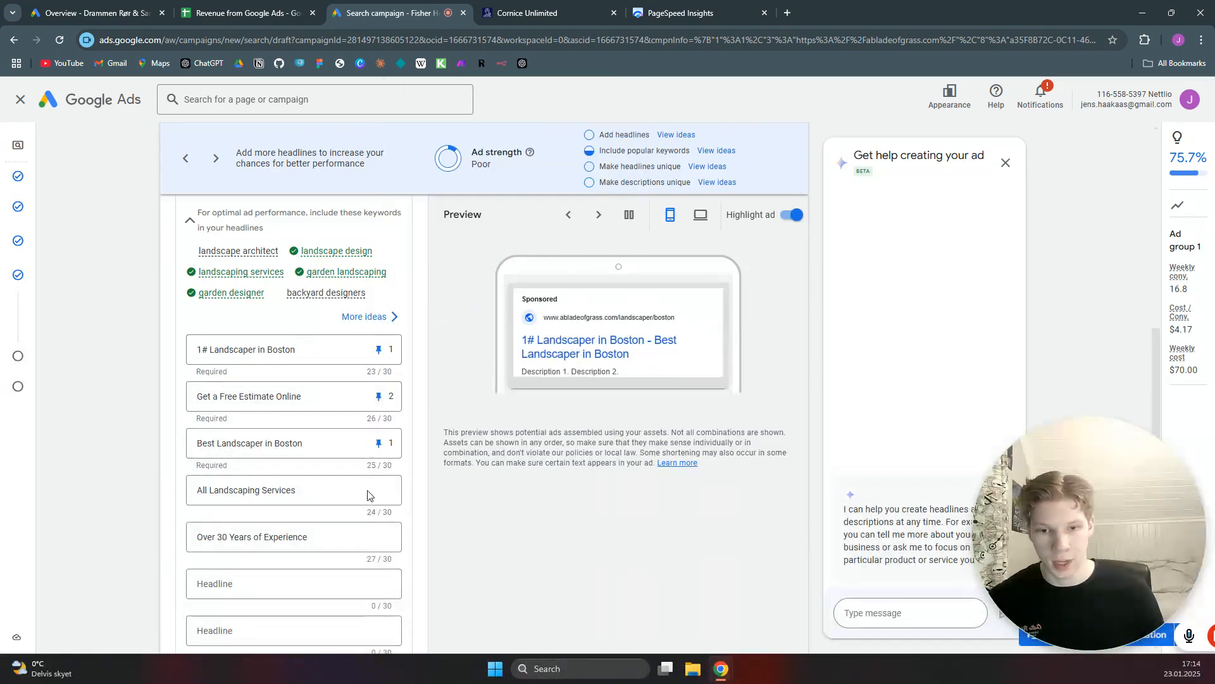
pyautogui.moveTo(372, 493)
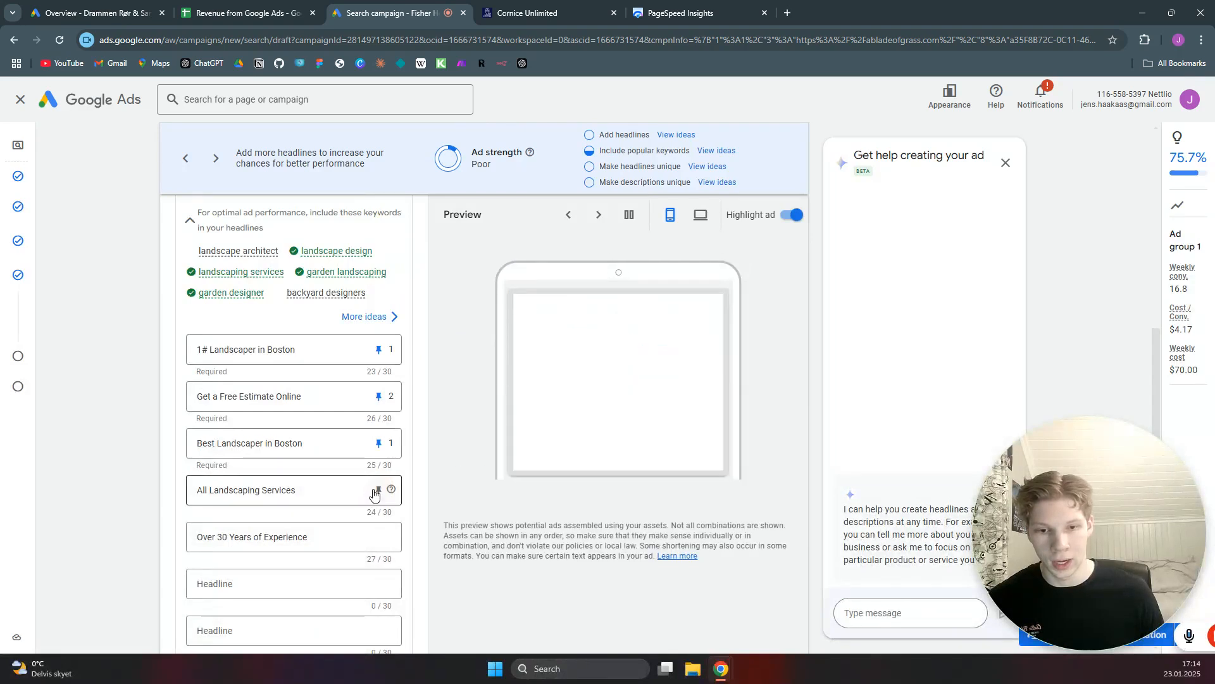
pyautogui.click(375, 492)
pyautogui.click(483, 379)
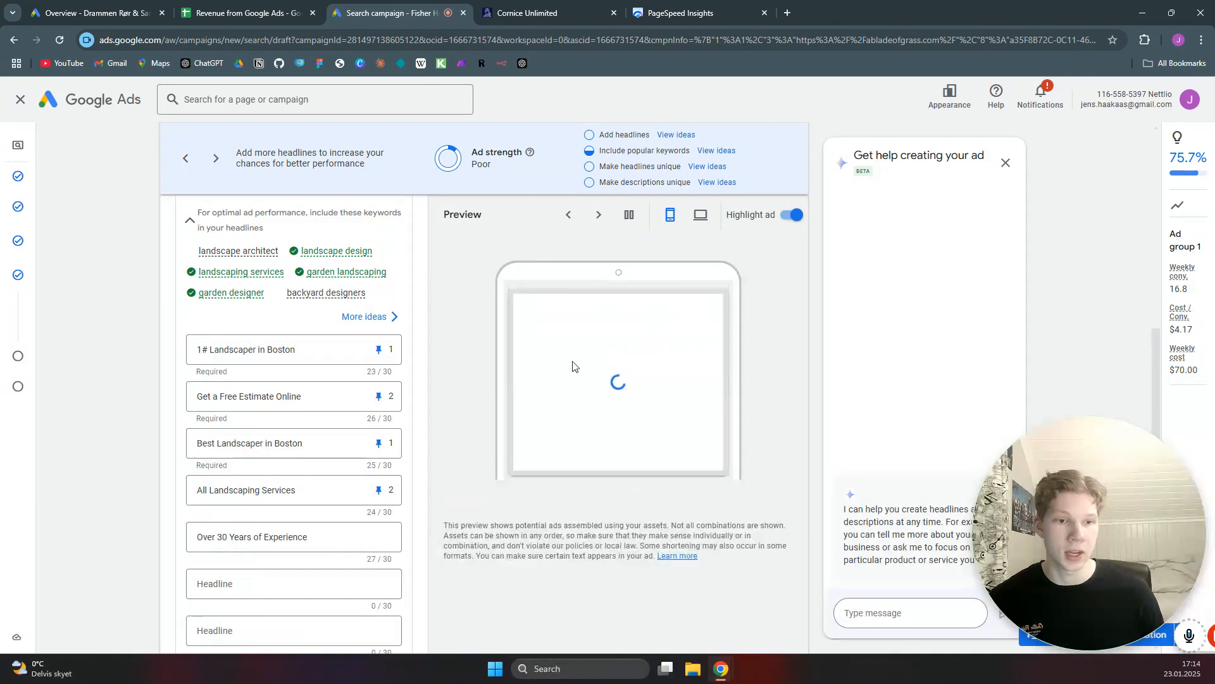
# - Enter the first ad description: "Over 20 years experience serving the people of Boston. Call or book online today."
pyautogui.scroll(-8, 398, 375)
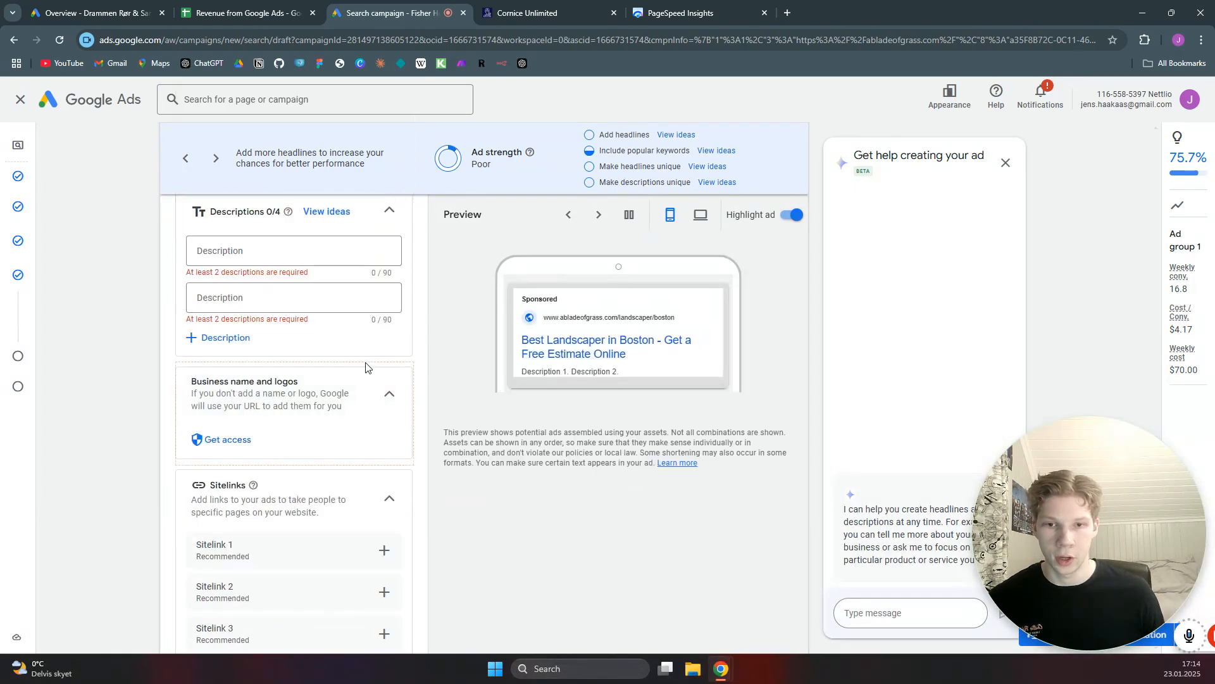
pyautogui.scroll(2, 366, 367)
pyautogui.click(273, 376)
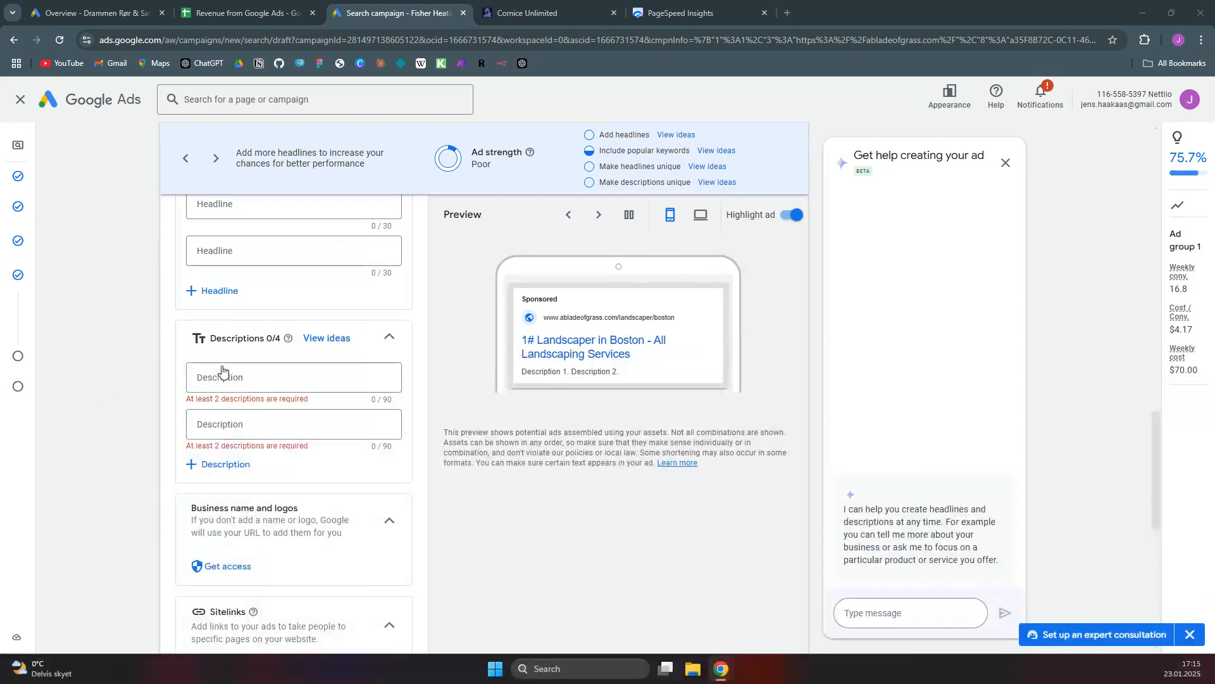
pyautogui.click(228, 377)
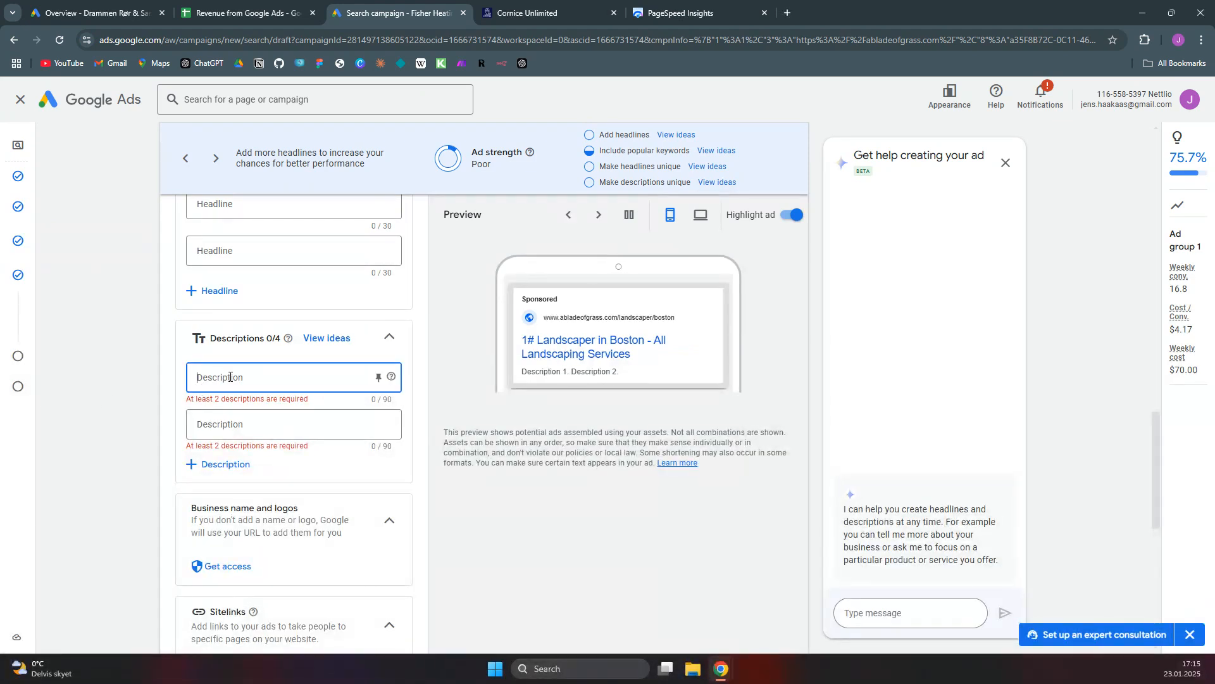
pyautogui.write('Over 20 years experience serving the people of Boston. Call or book online today.')
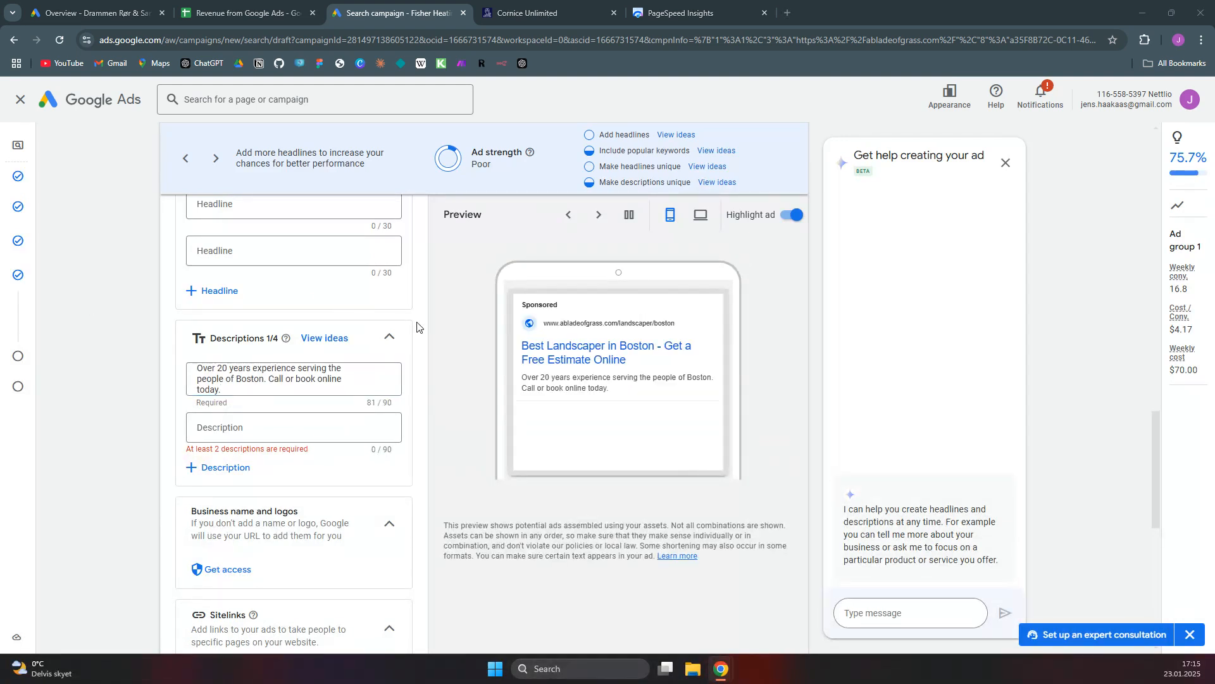
# - Fill in the second description with "Local landscaper in Boston. Get a free quote on our website once by clicking this link."
pyautogui.click(298, 428)
pyautogui.hotkey('ctrl', 'v')
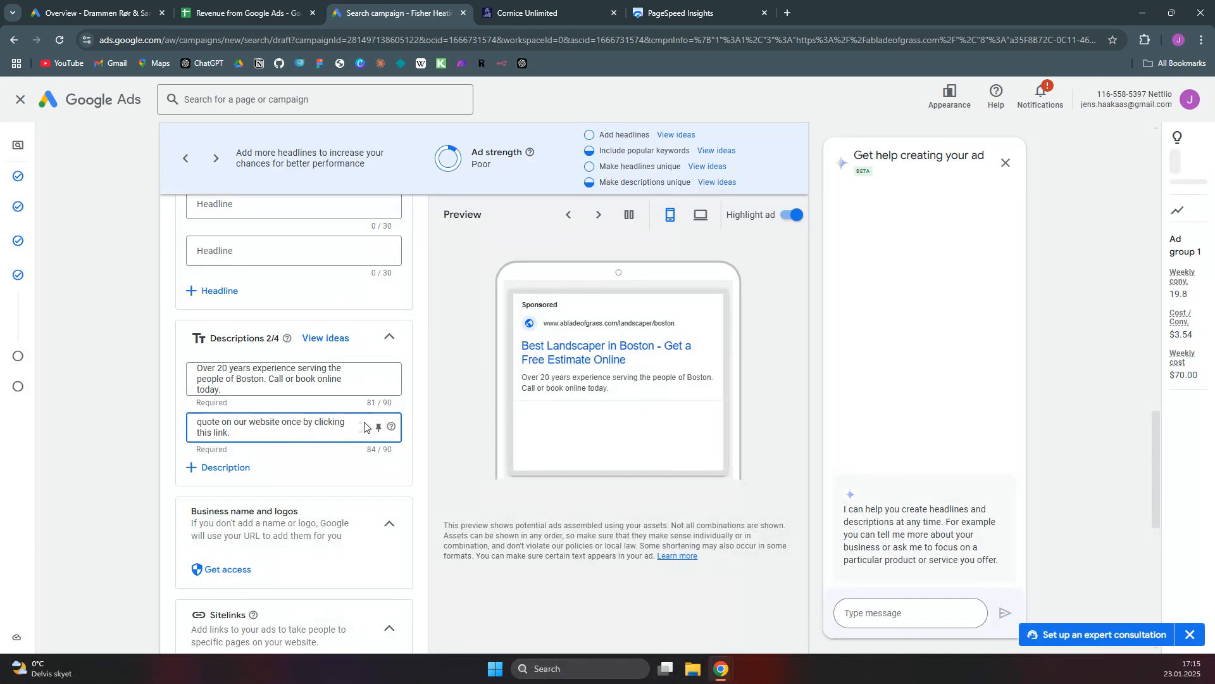
pyautogui.scroll(2, 362, 427)
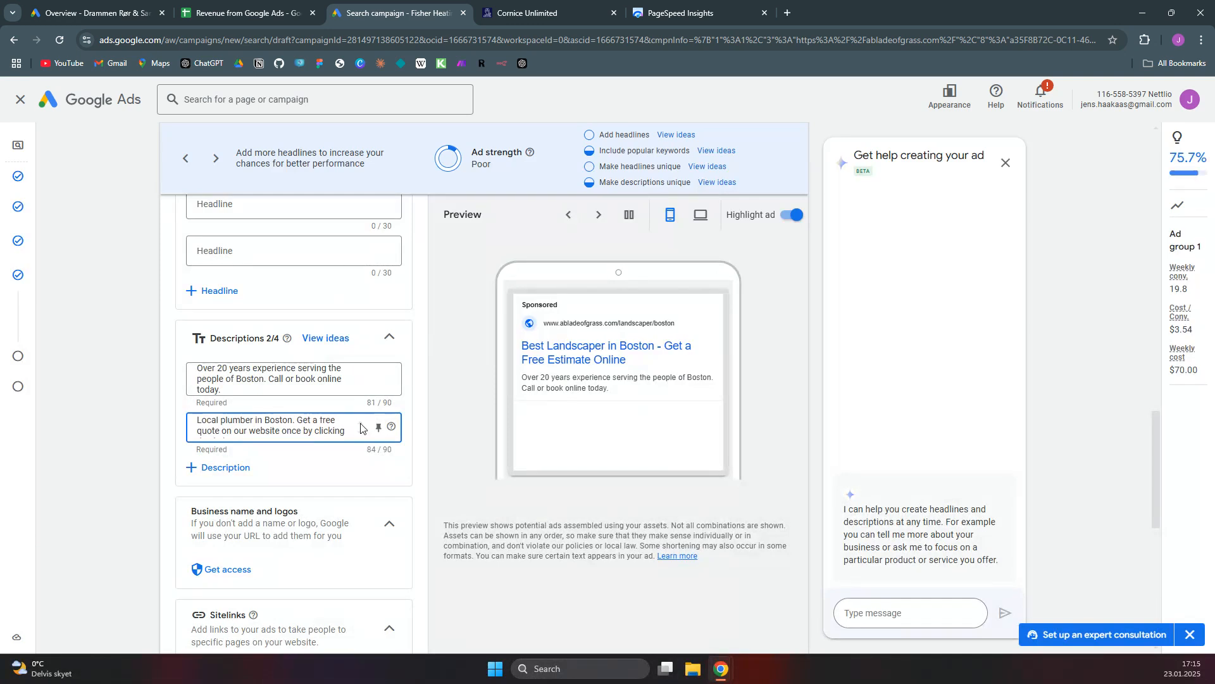
pyautogui.doubleClick(232, 421)
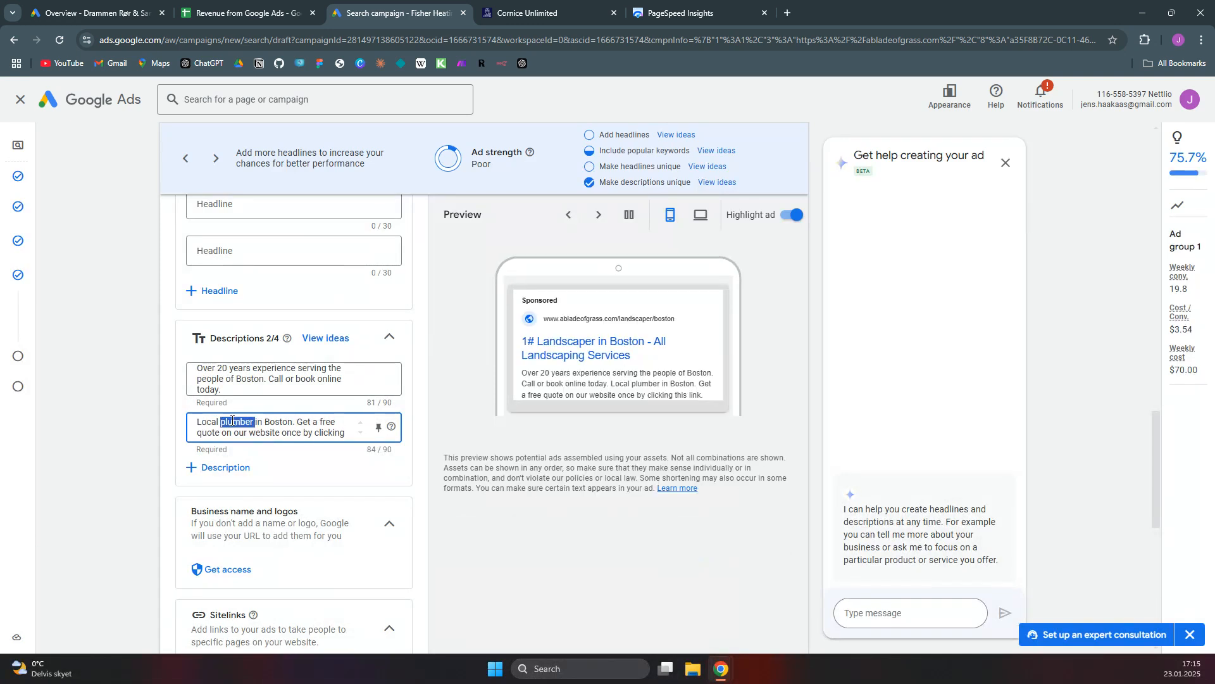
pyautogui.write('landscaper')
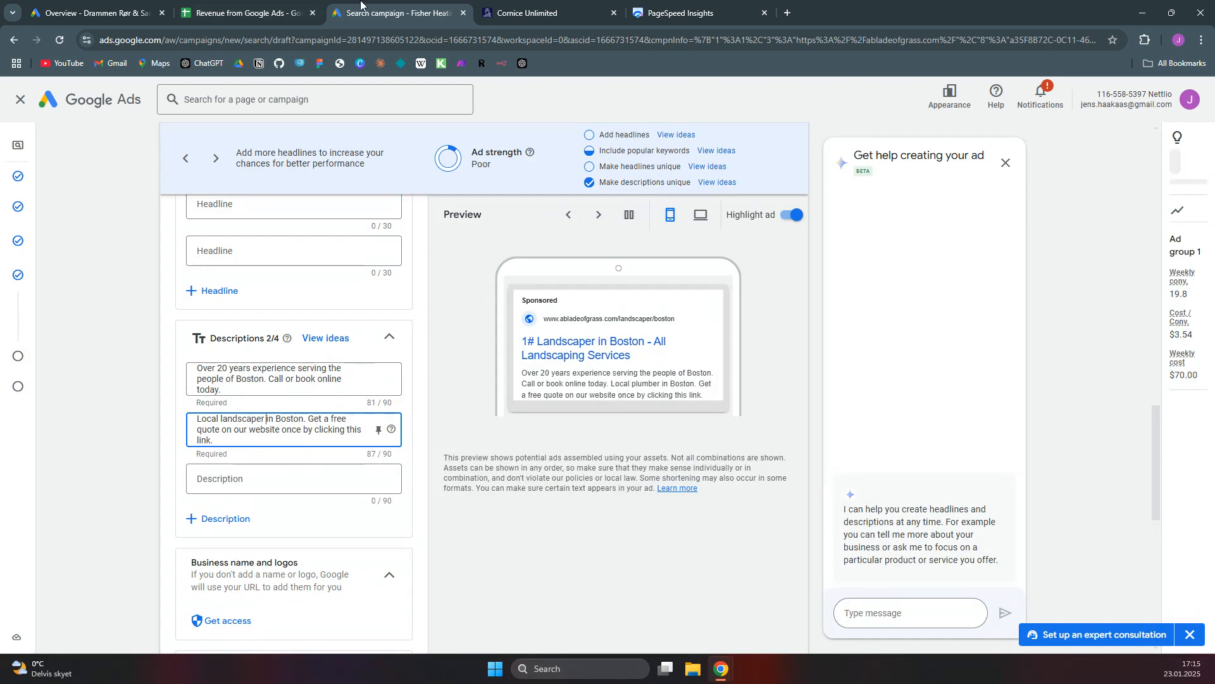
pyautogui.click(260, 9)
pyautogui.click(368, 5)
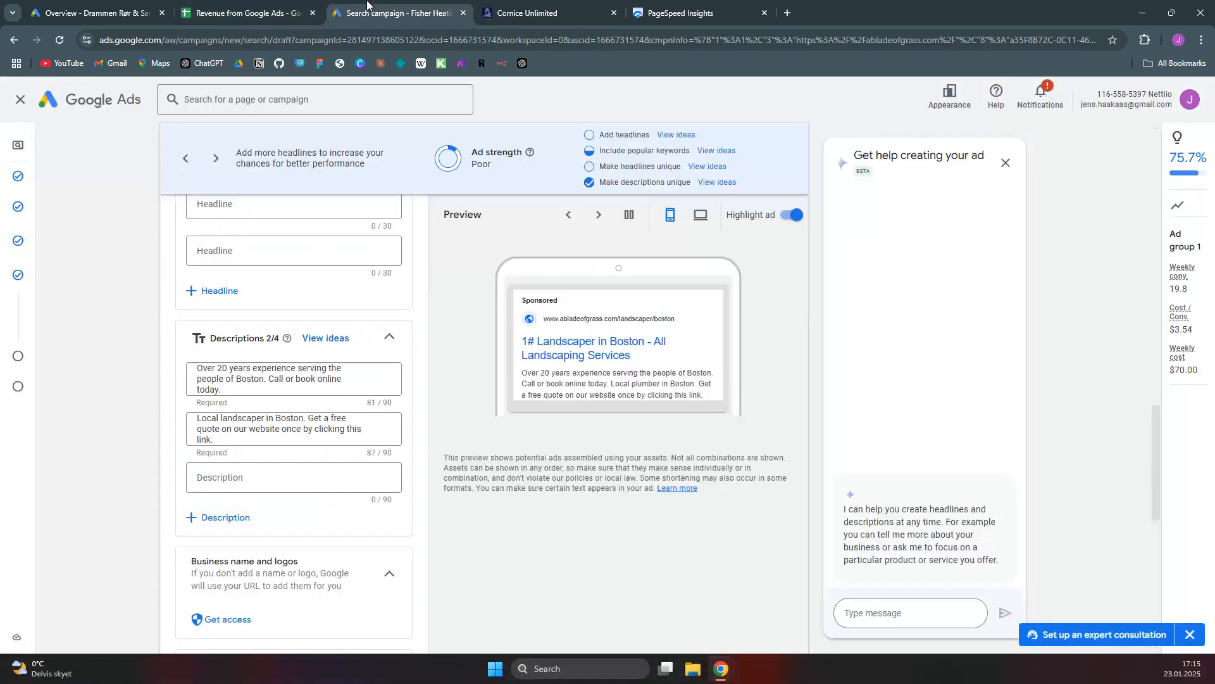
pyautogui.click(254, 12)
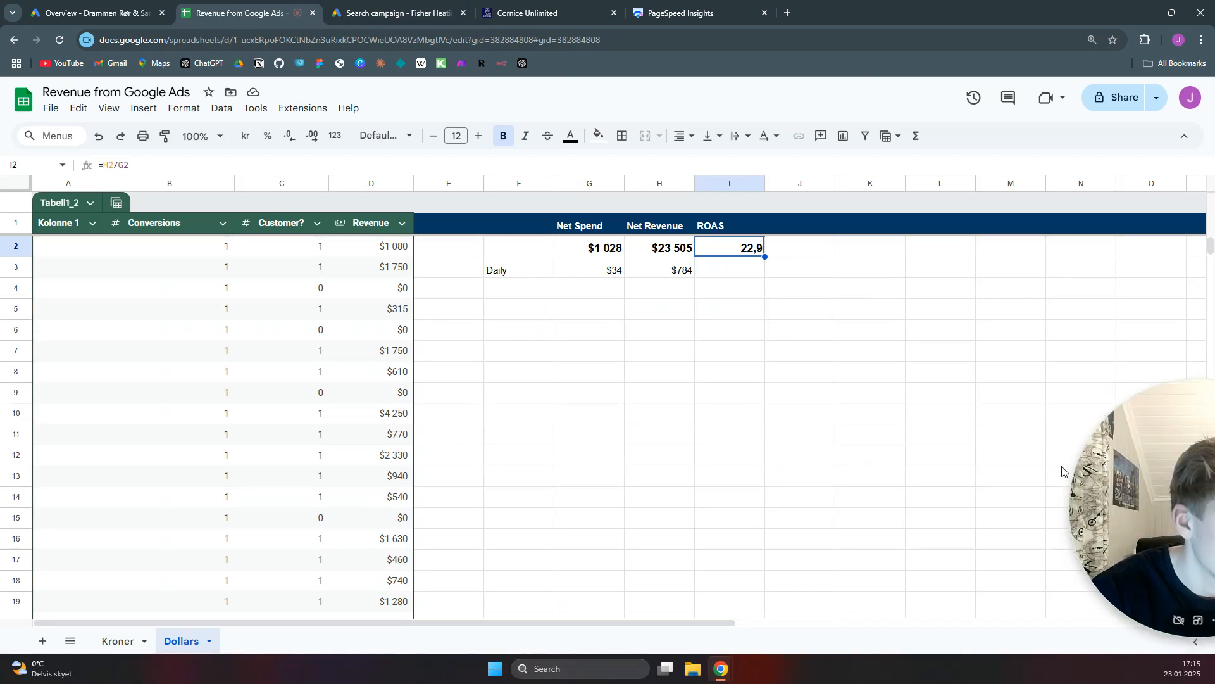
pyautogui.click(409, 9)
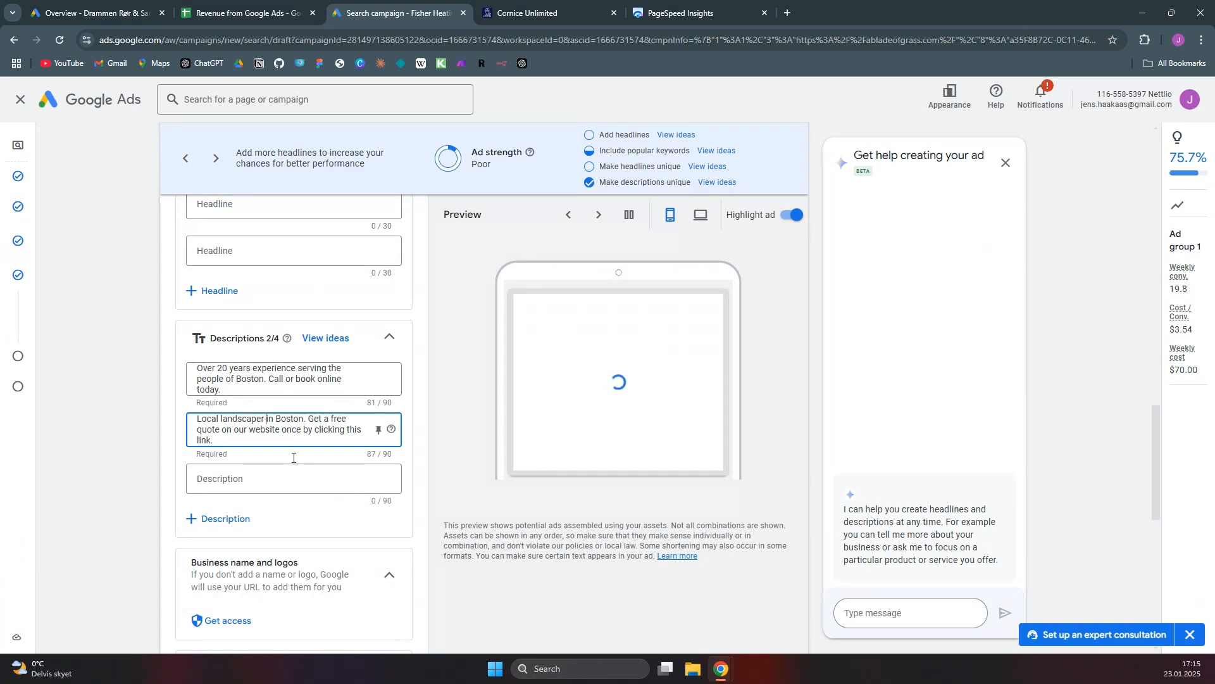
pyautogui.scroll(-5, 293, 455)
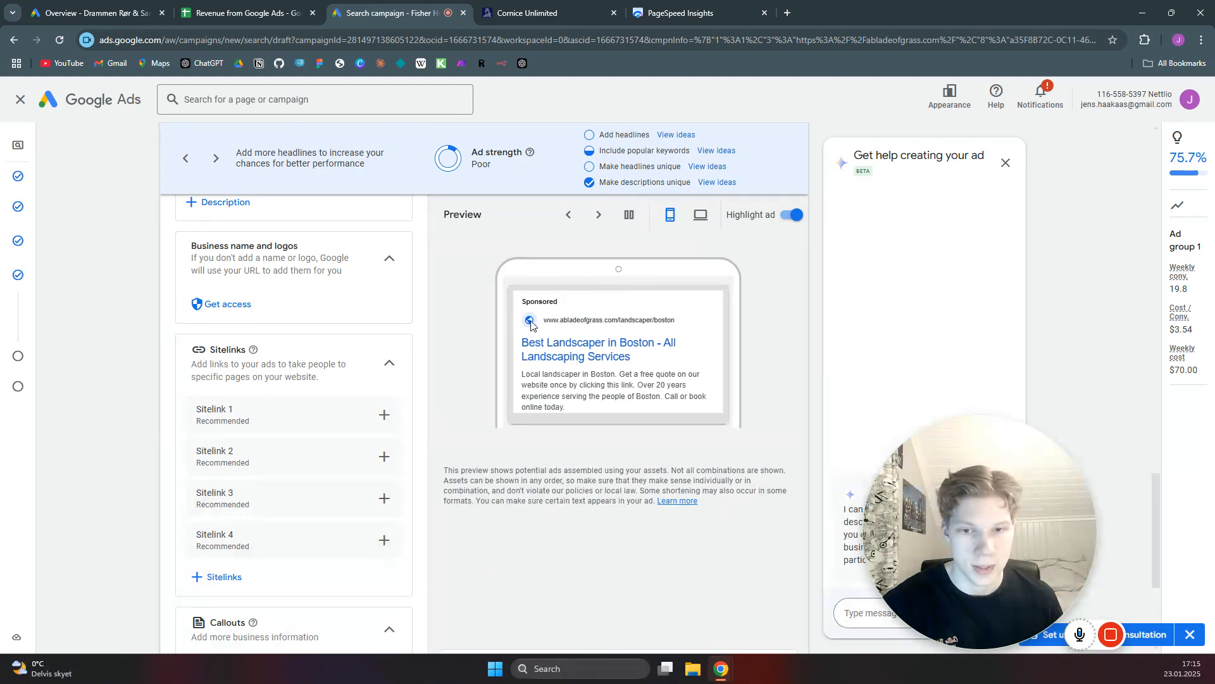
pyautogui.moveTo(968, 514); pyautogui.dragTo(1051, 514)
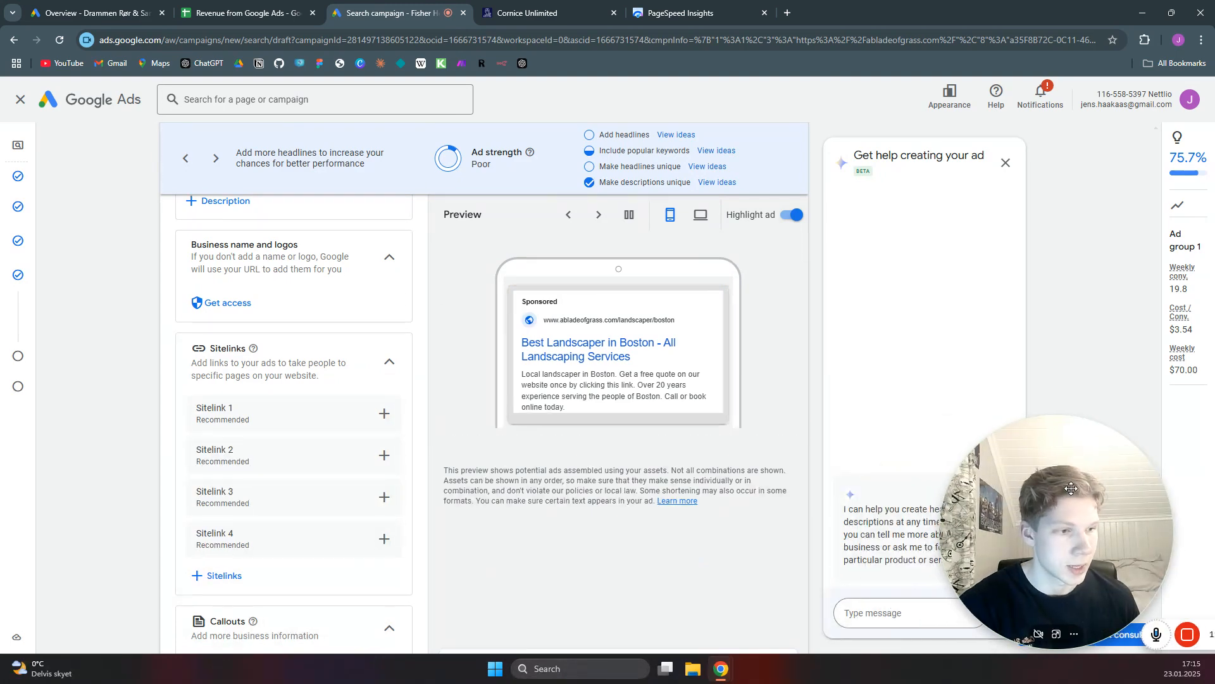
pyautogui.click(381, 414)
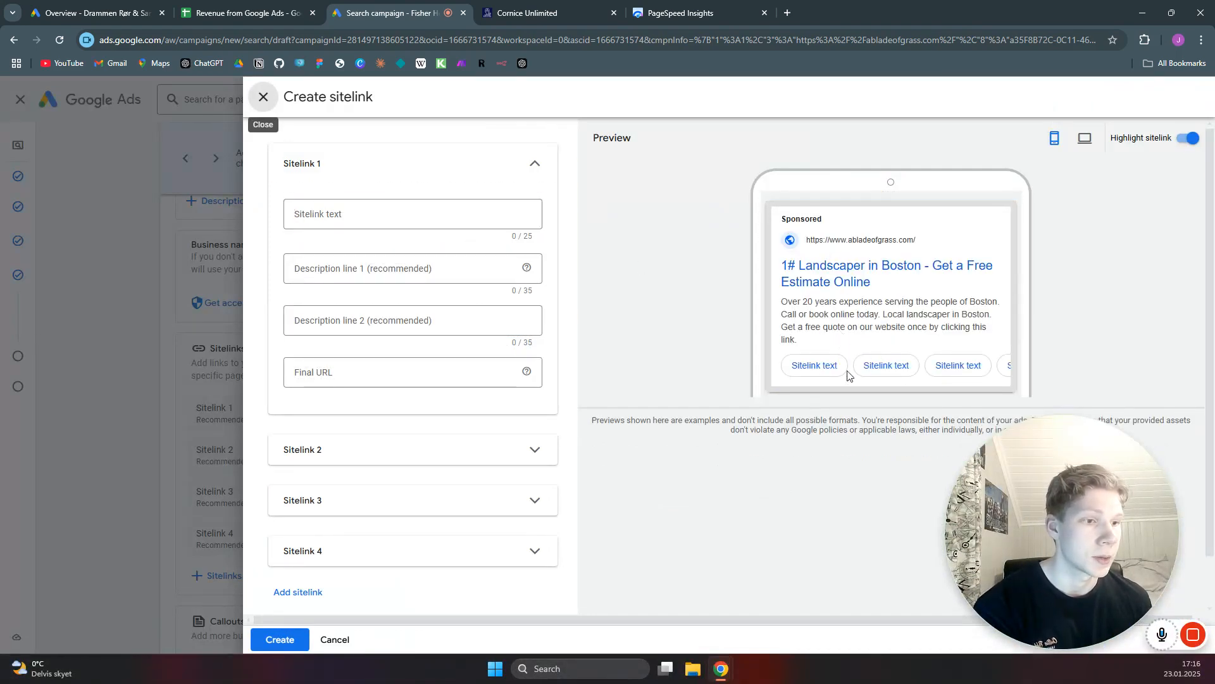
pyautogui.click(361, 214)
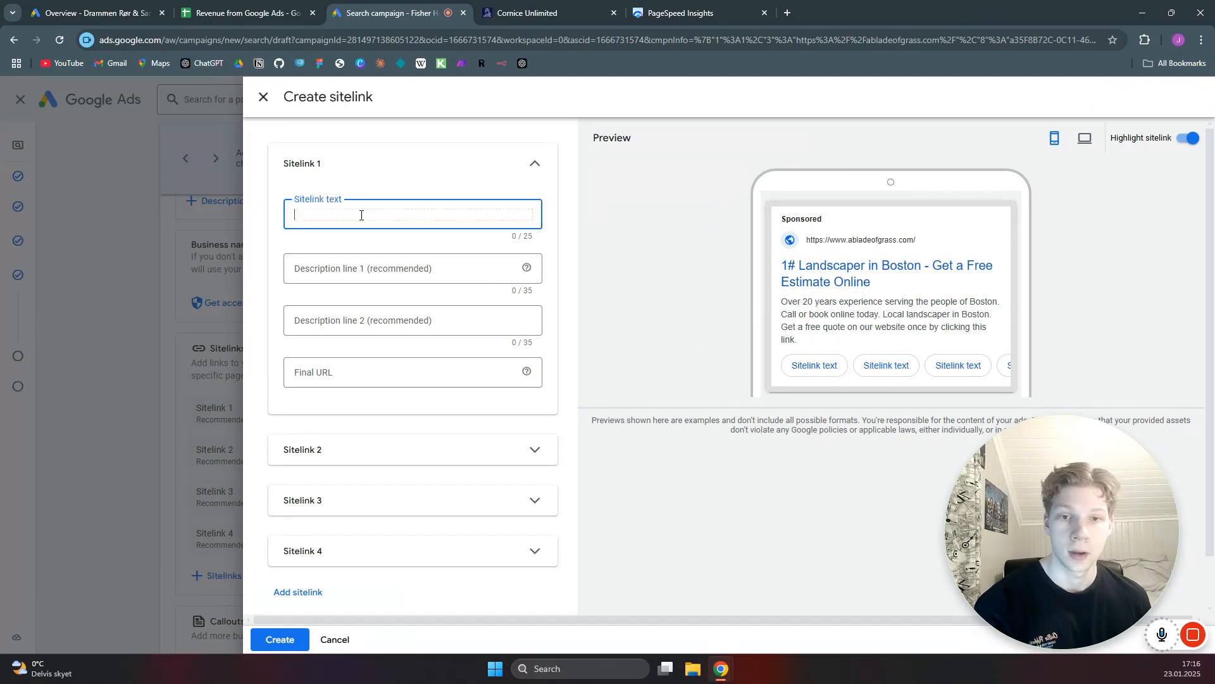
pyautogui.write('Prices')
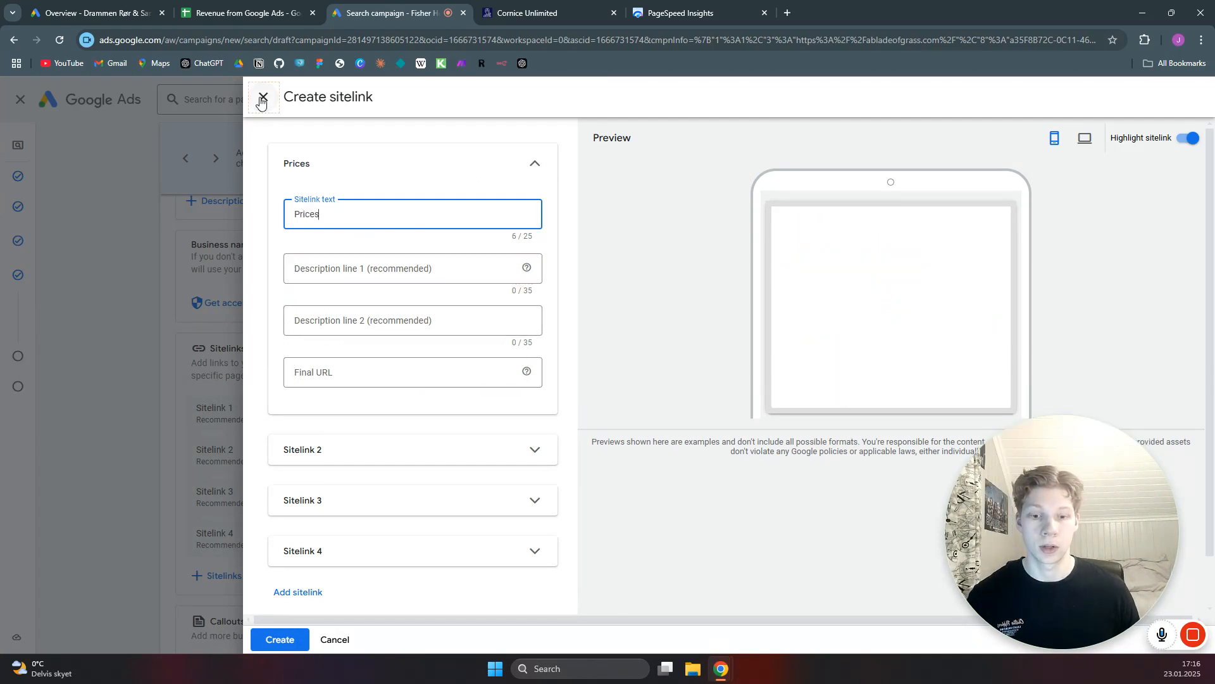
pyautogui.click(261, 100)
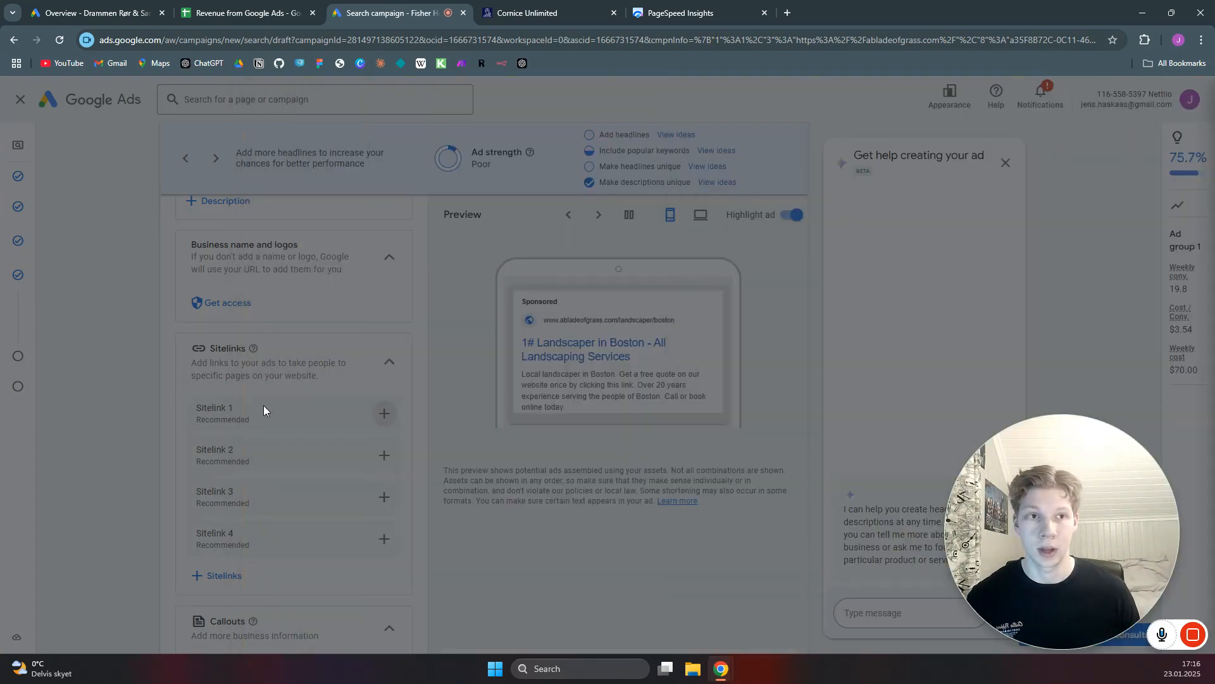
pyautogui.scroll(15, 272, 392)
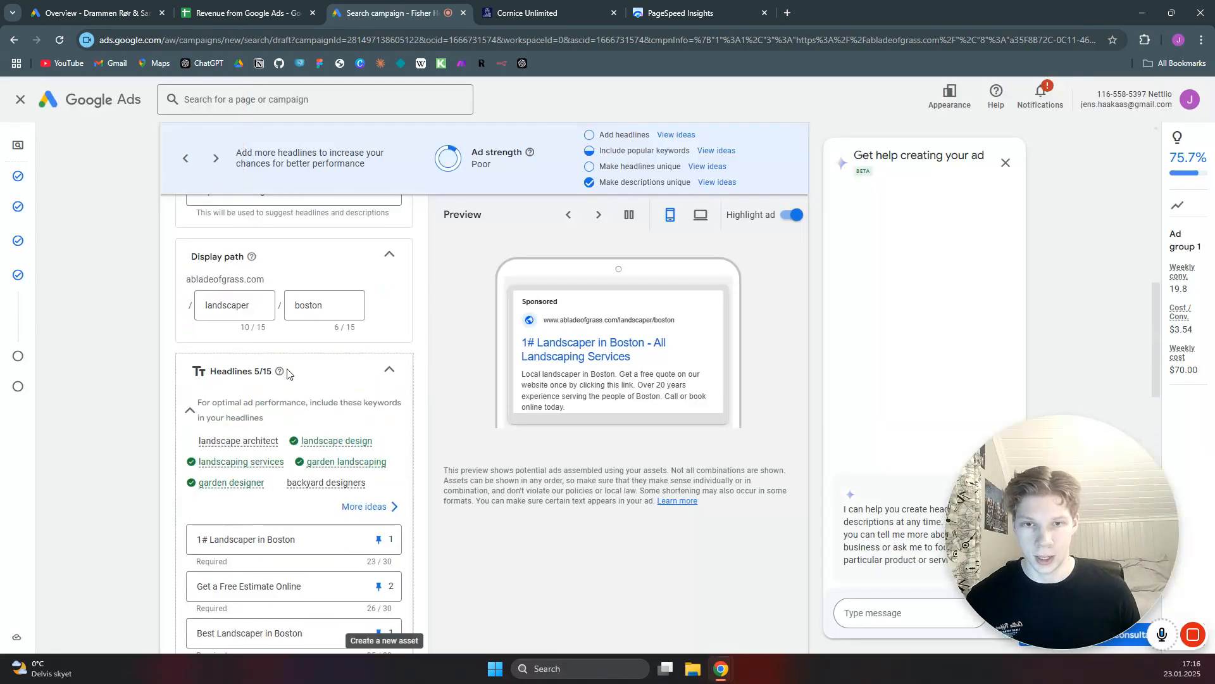
pyautogui.scroll(4, 288, 373)
pyautogui.moveTo(309, 445); pyautogui.dragTo(188, 445)
pyautogui.hotkey('ctrl', 'c')
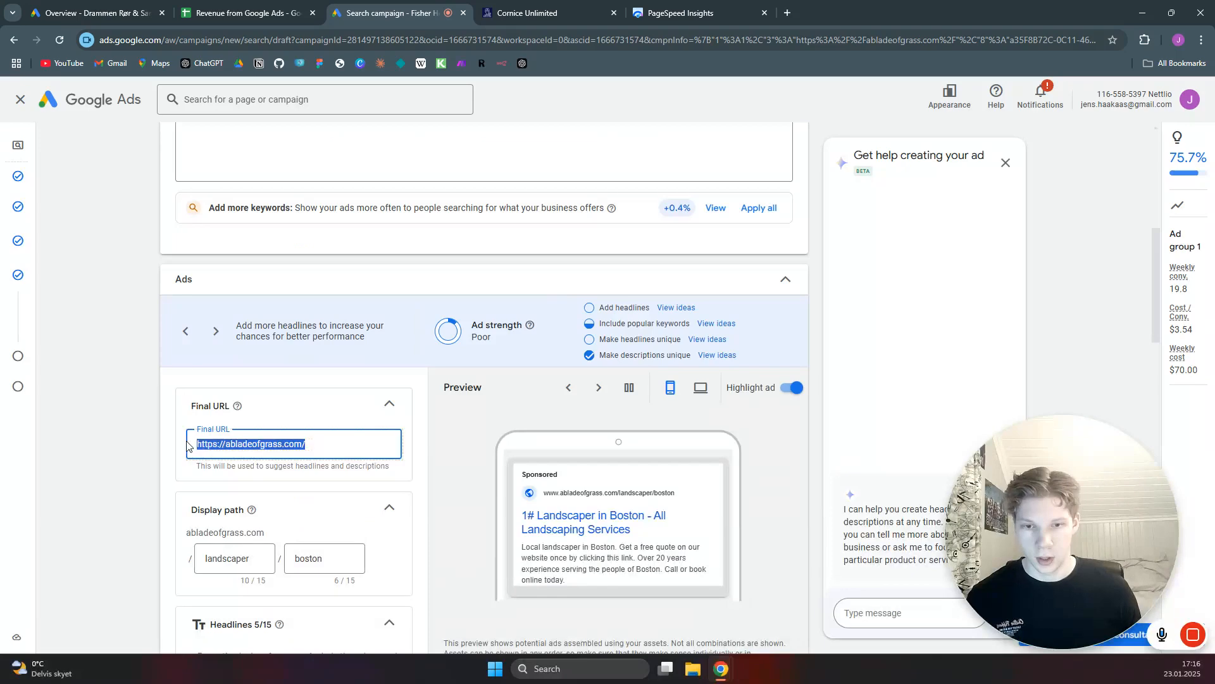
pyautogui.scroll(-10, 380, 403)
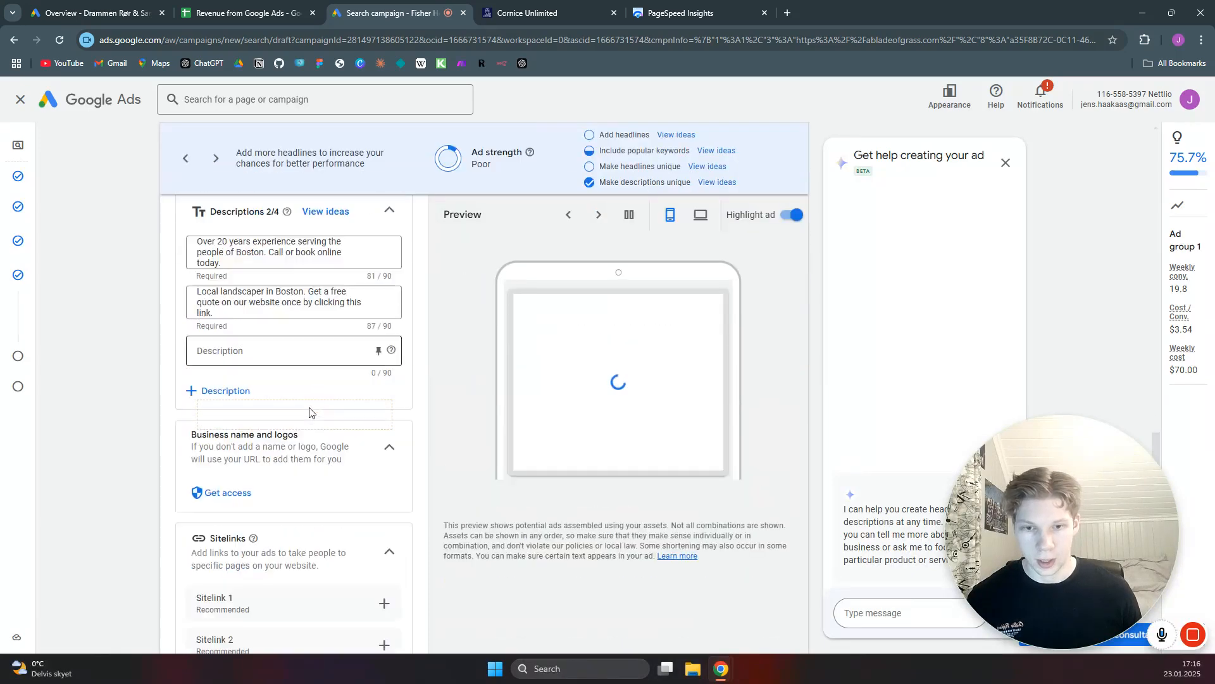
pyautogui.scroll(-5, 309, 413)
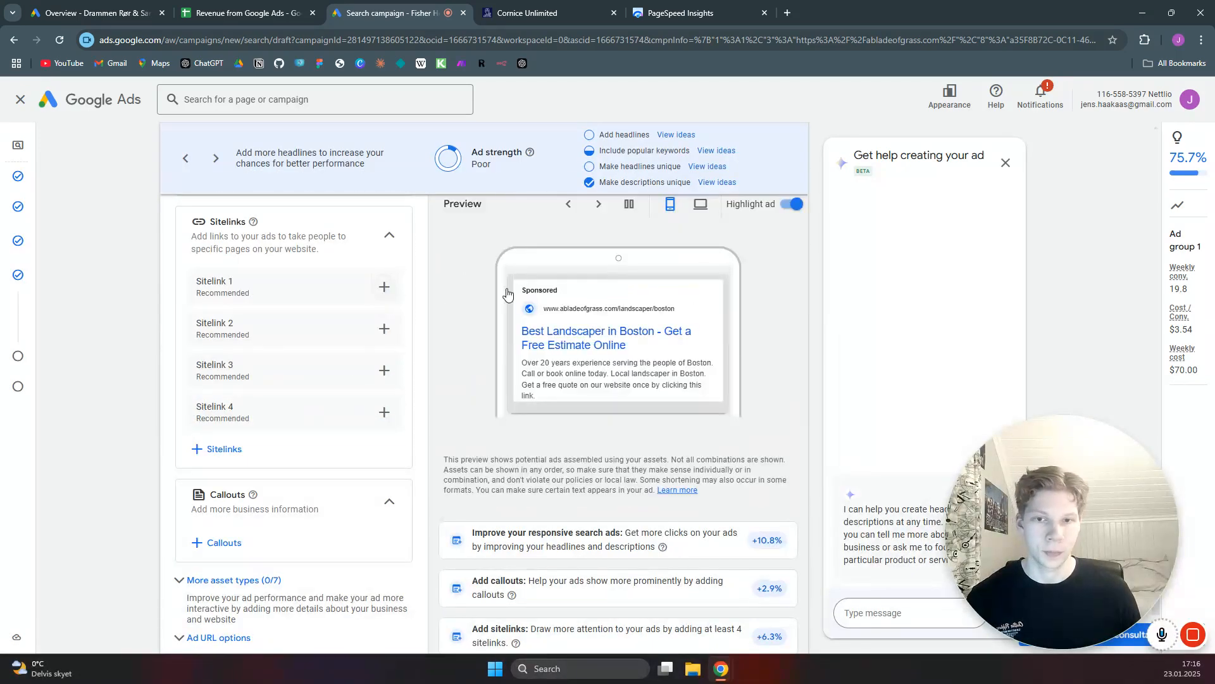
pyautogui.click(385, 287)
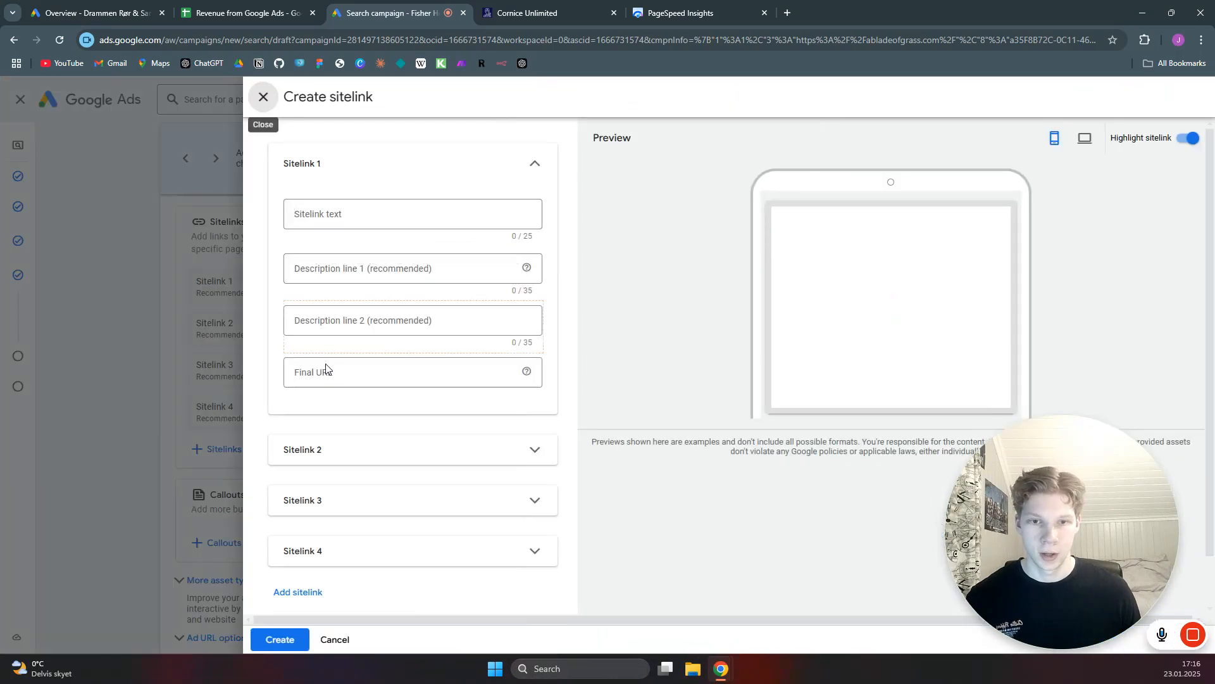
pyautogui.click(336, 377)
pyautogui.hotkey('ctrl', 'v')
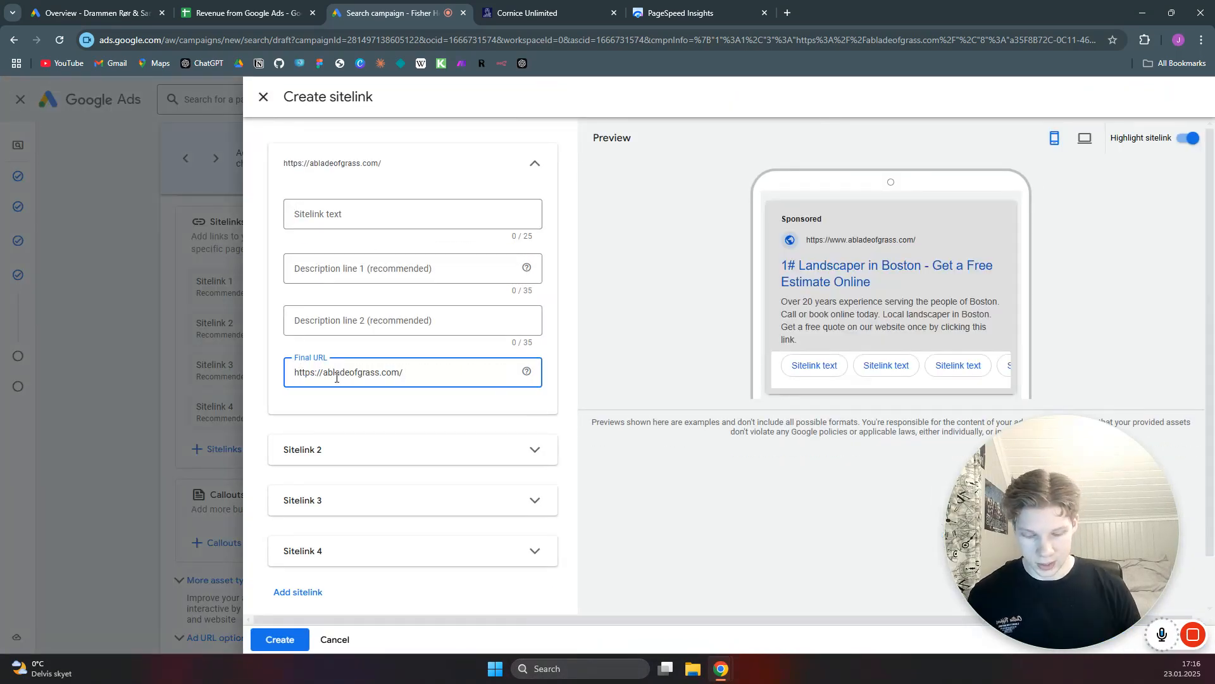
pyautogui.click(355, 211)
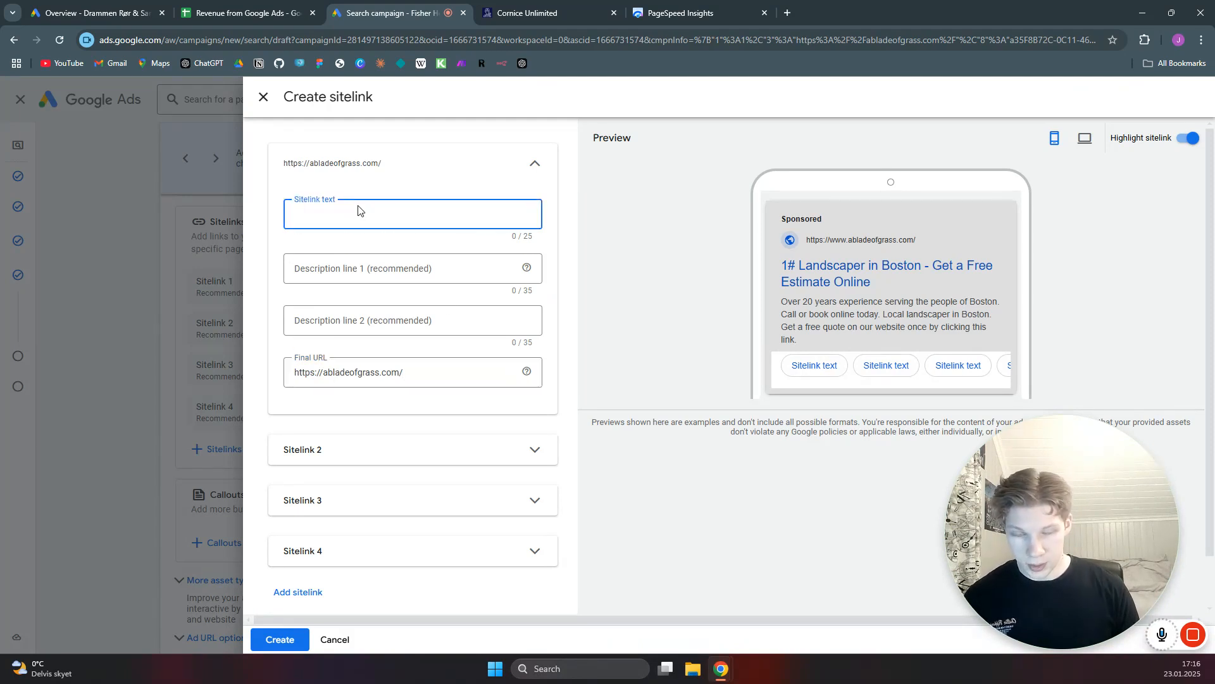
pyautogui.write('Prices')
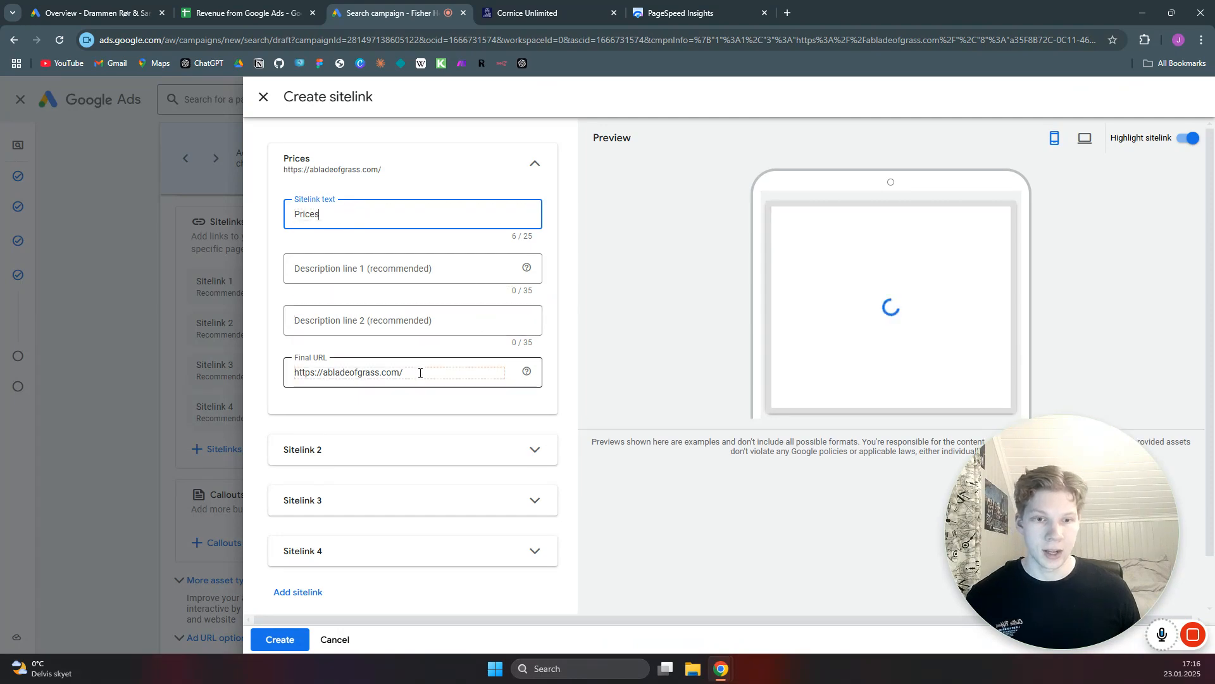
pyautogui.click(419, 370)
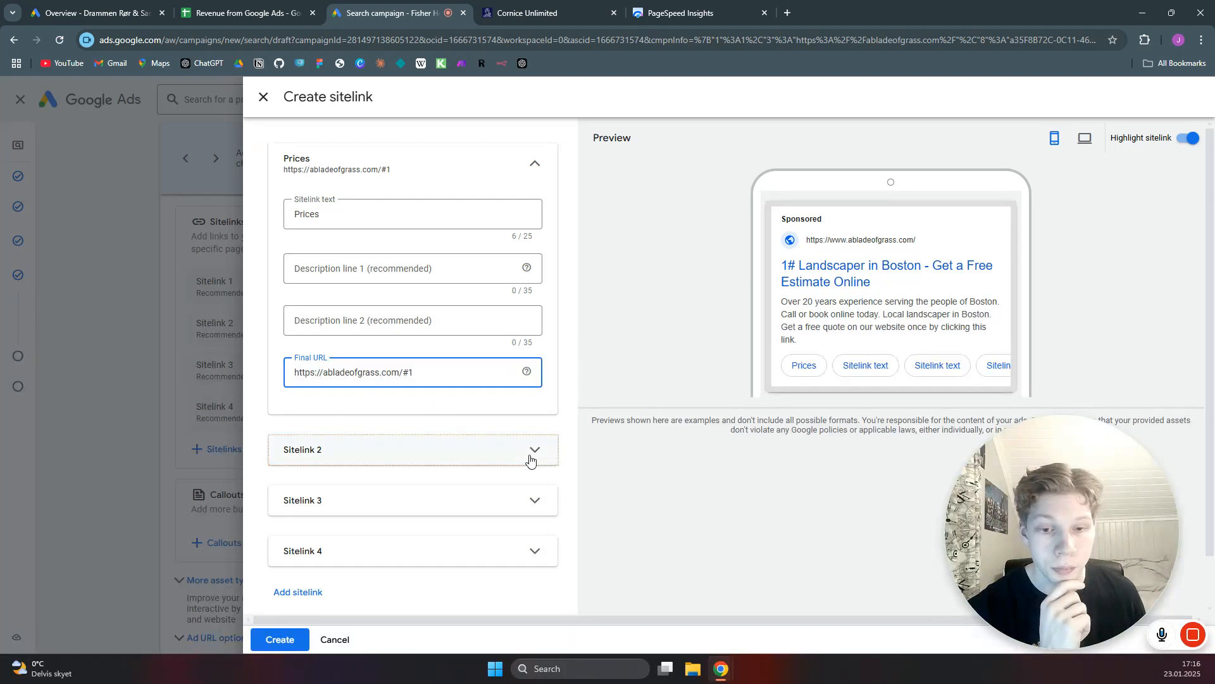
pyautogui.click(453, 443)
pyautogui.scroll(-2, 421, 420)
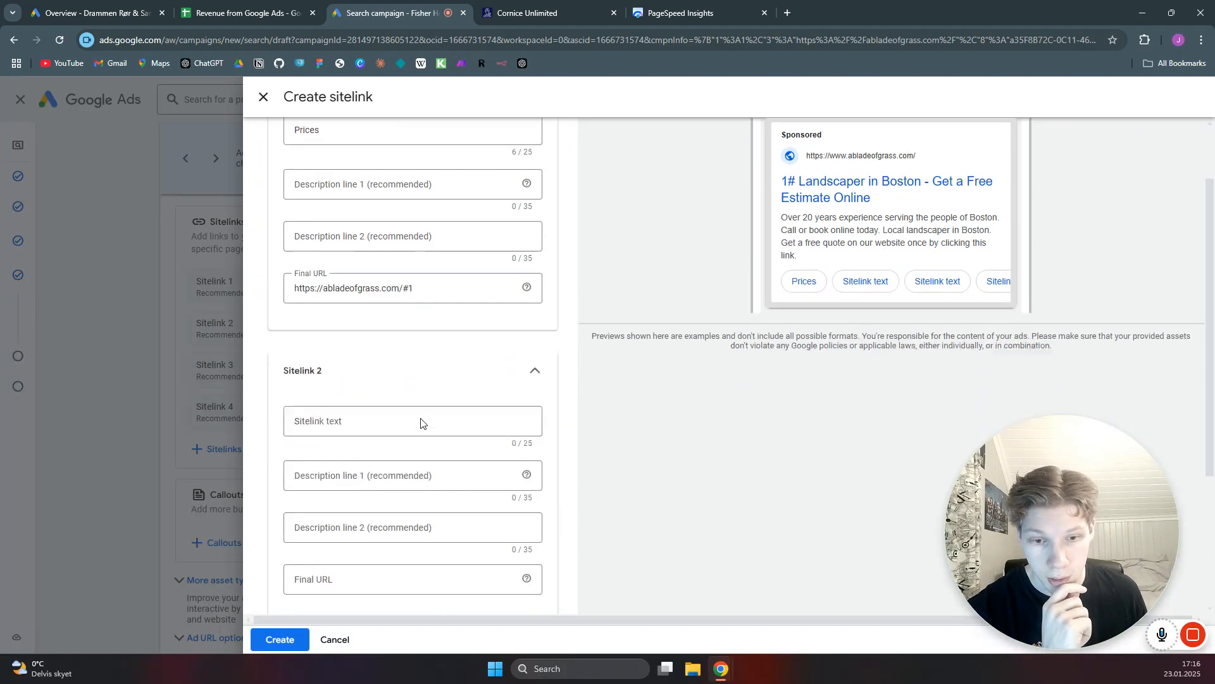
pyautogui.click(375, 377)
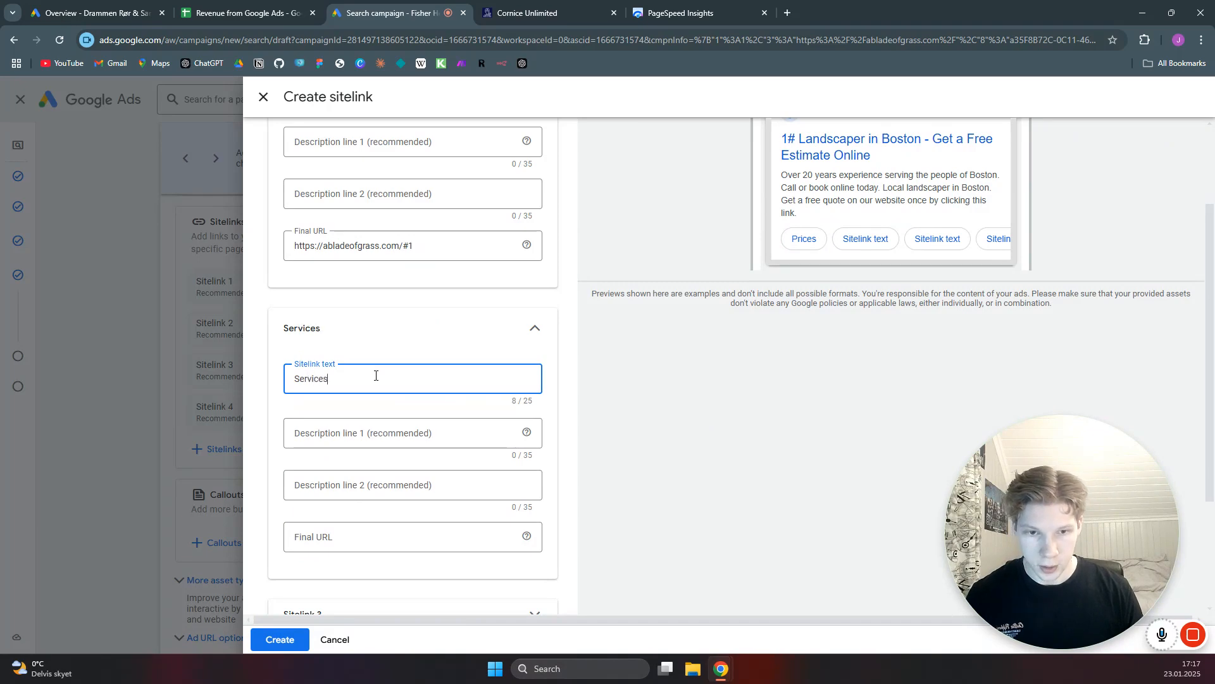
pyautogui.write('Services Areas')
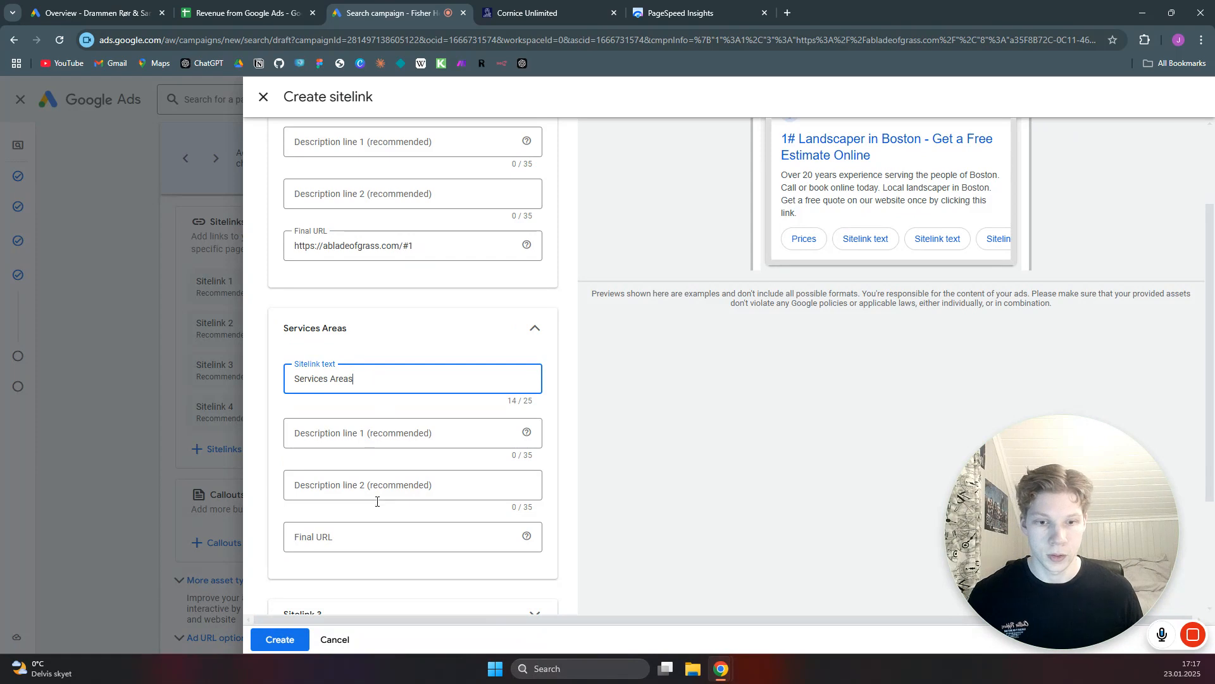
pyautogui.click(377, 537)
pyautogui.hotkey('ctrl', 'v')
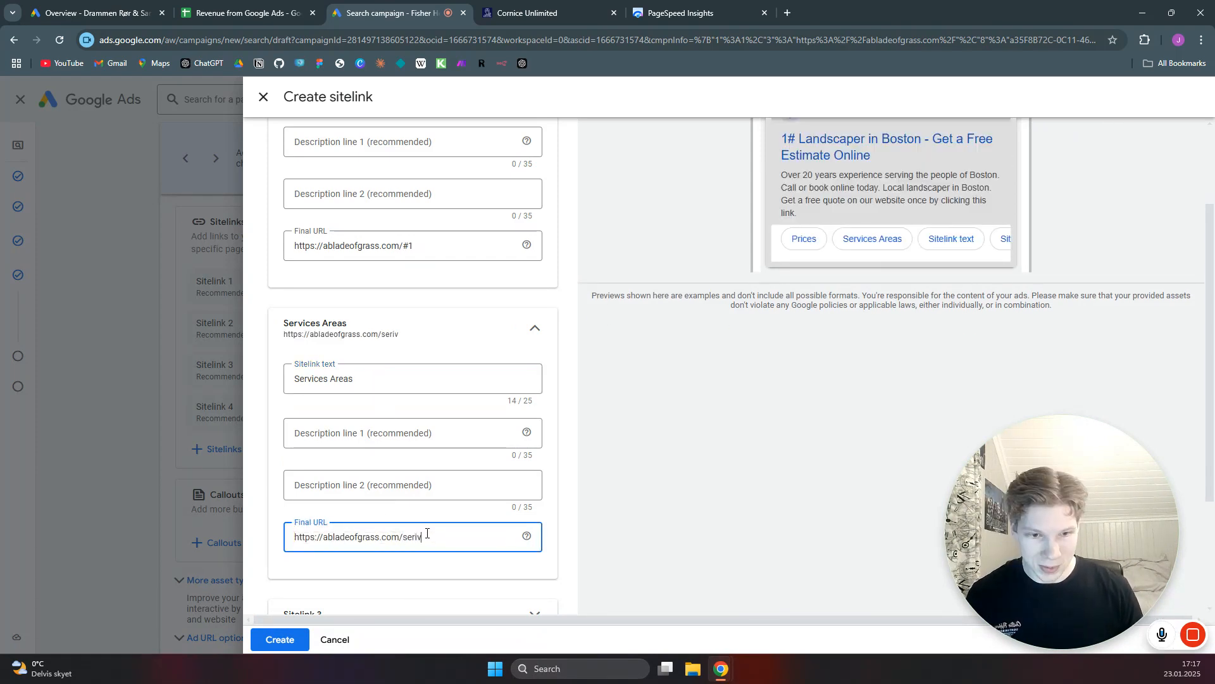
pyautogui.write('serivces-areas')
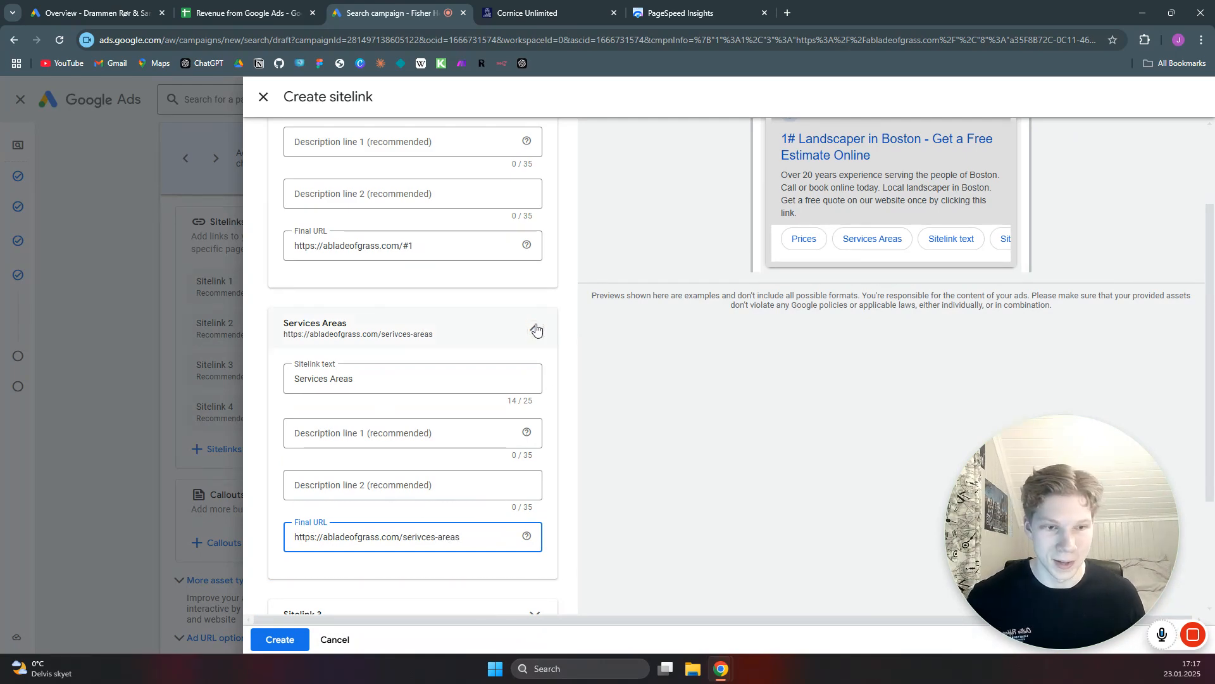
pyautogui.click(536, 330)
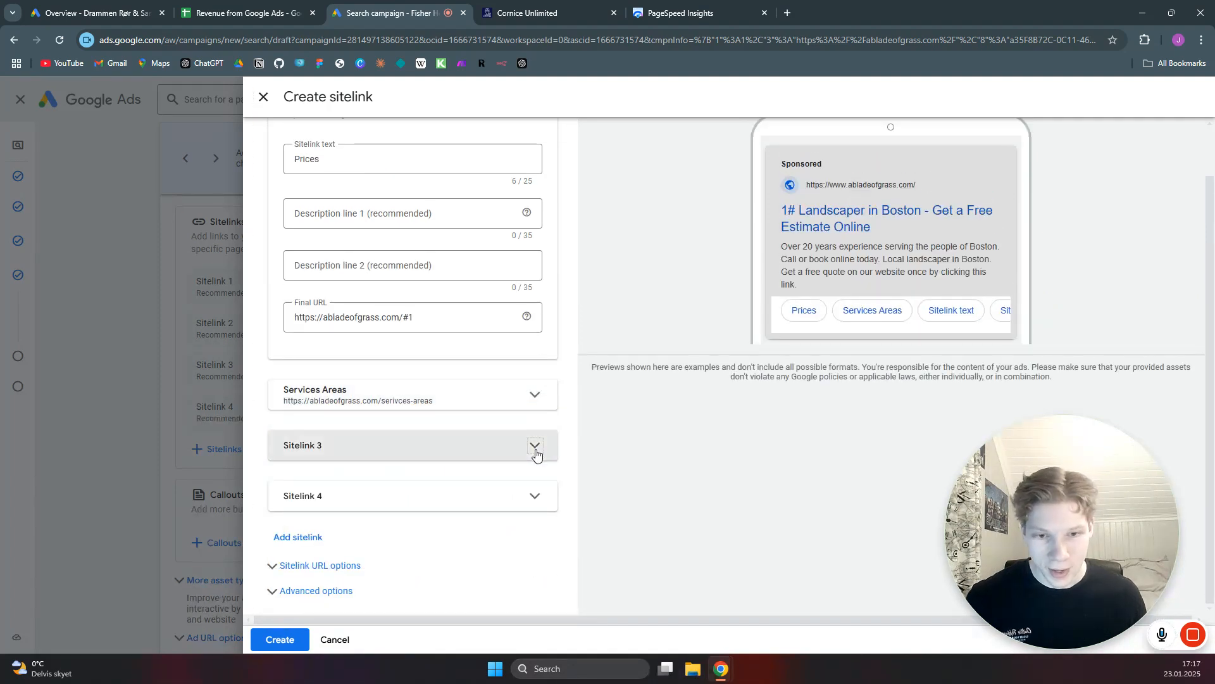
pyautogui.click(355, 464)
pyautogui.click(353, 503)
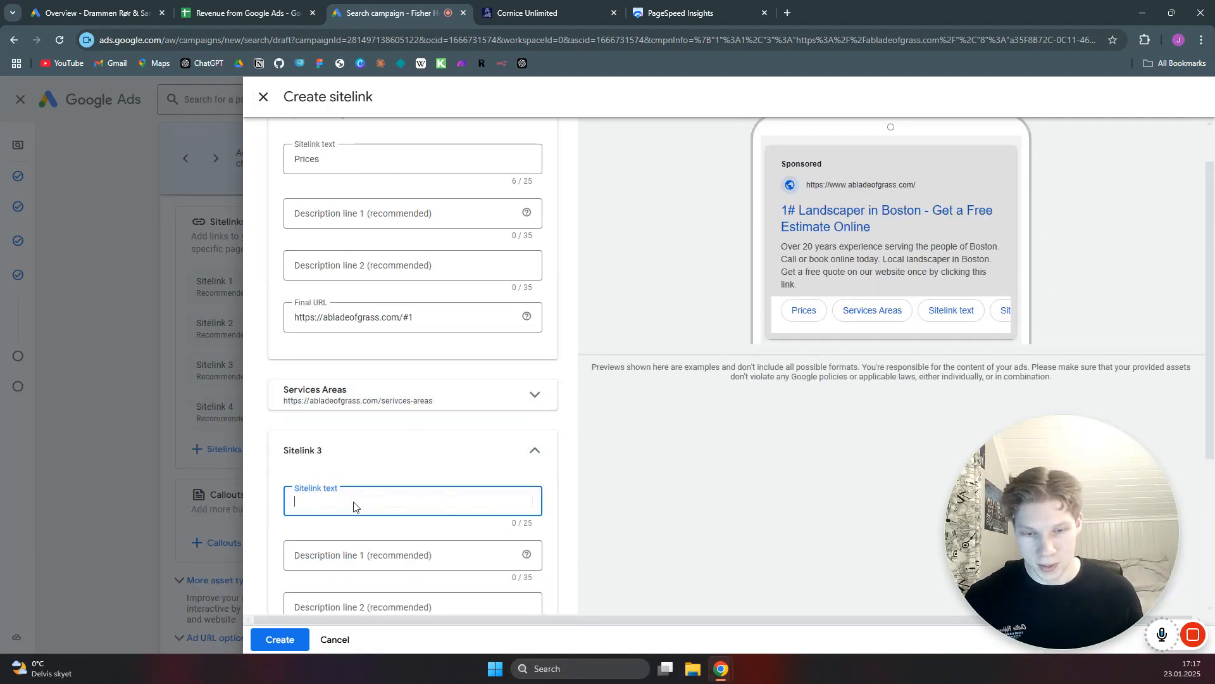
pyautogui.write('Servcies')
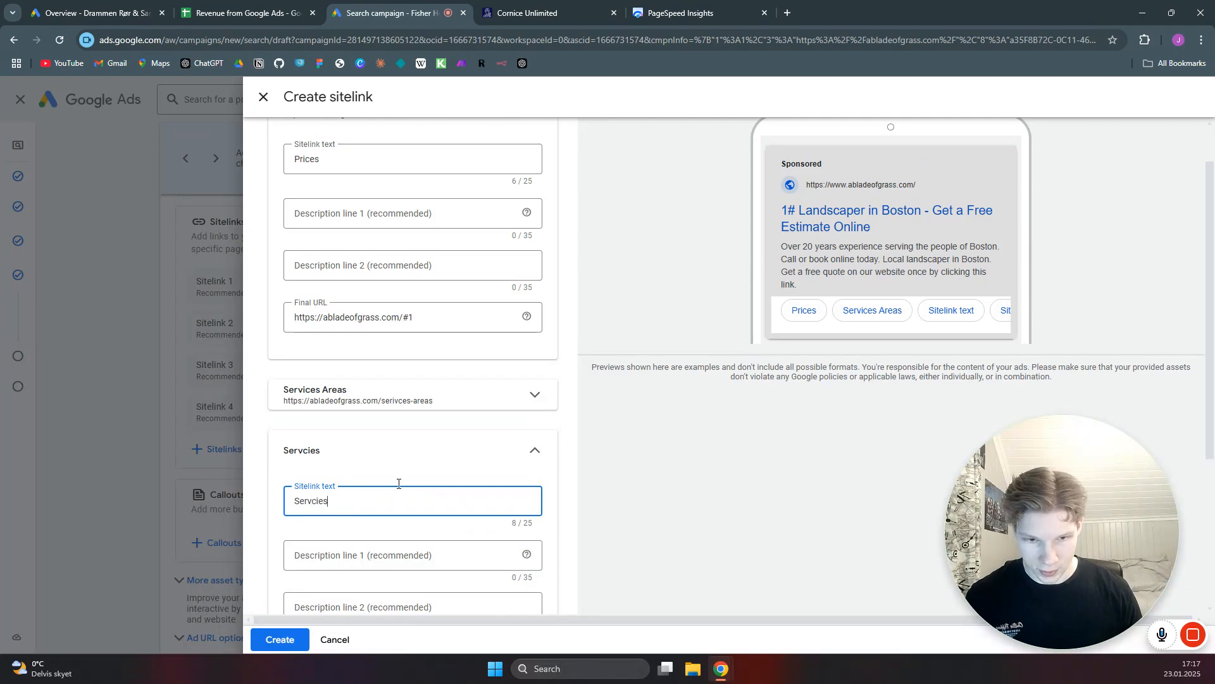
pyautogui.scroll(-4, 398, 484)
pyautogui.click(370, 419)
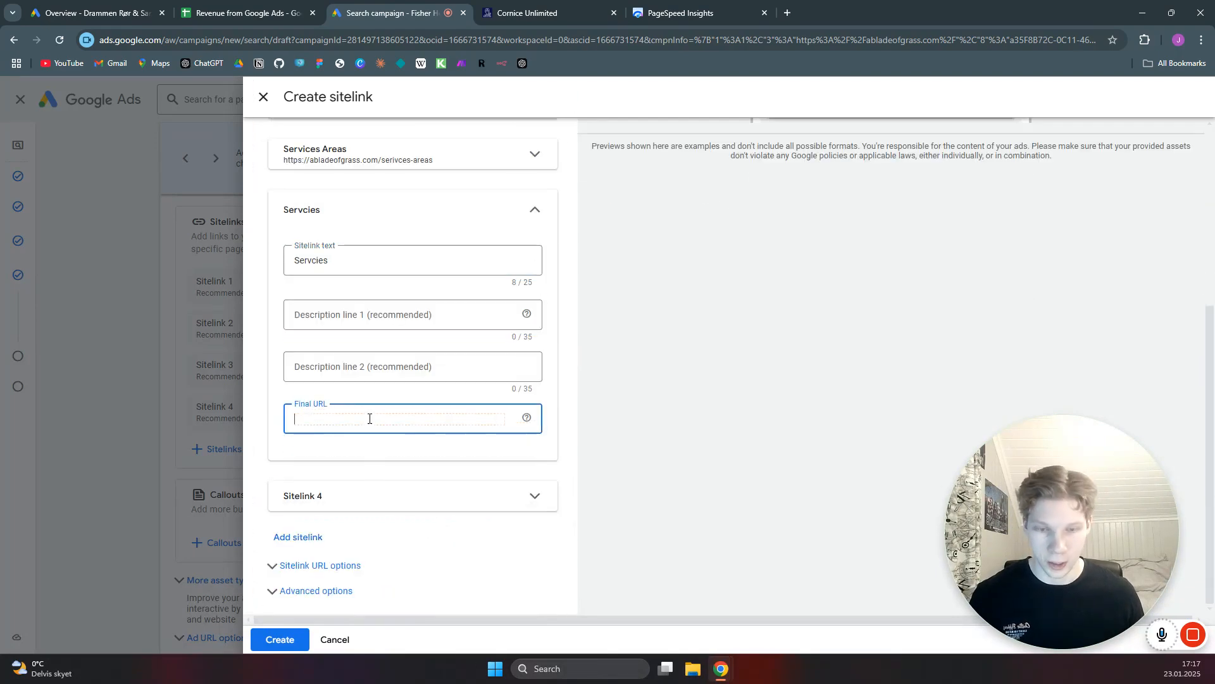
pyautogui.write('https://abladeofgrass.com/')
pyautogui.write('ser')
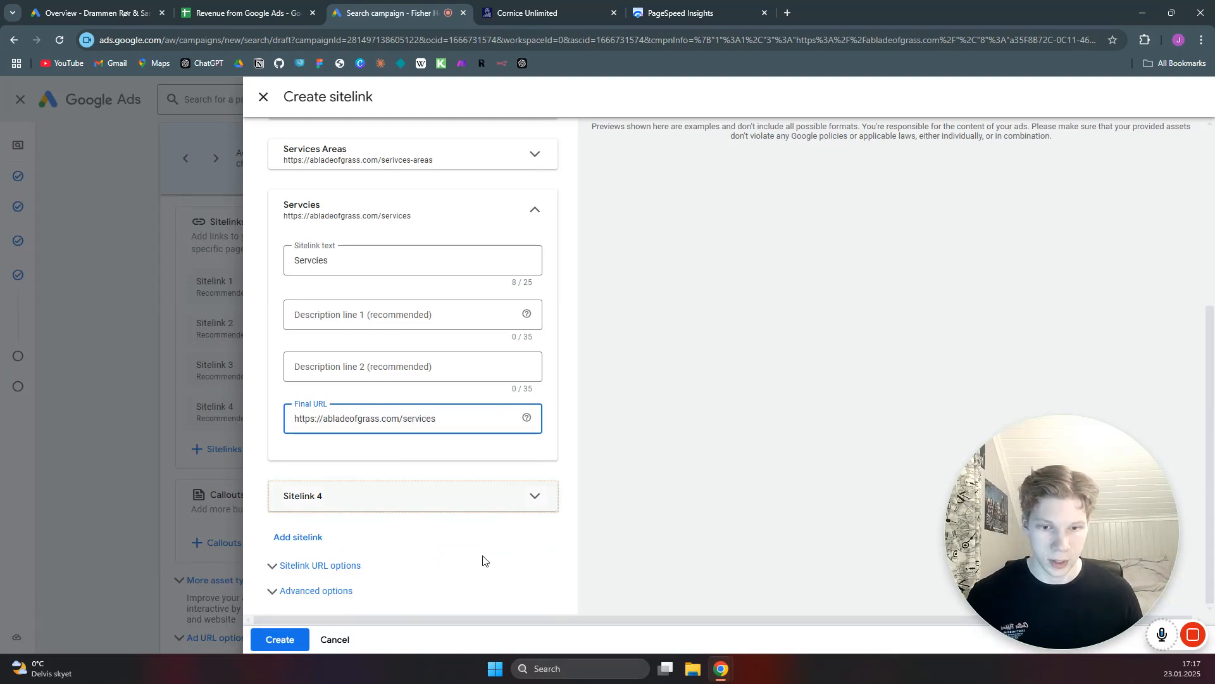
pyautogui.click(274, 640)
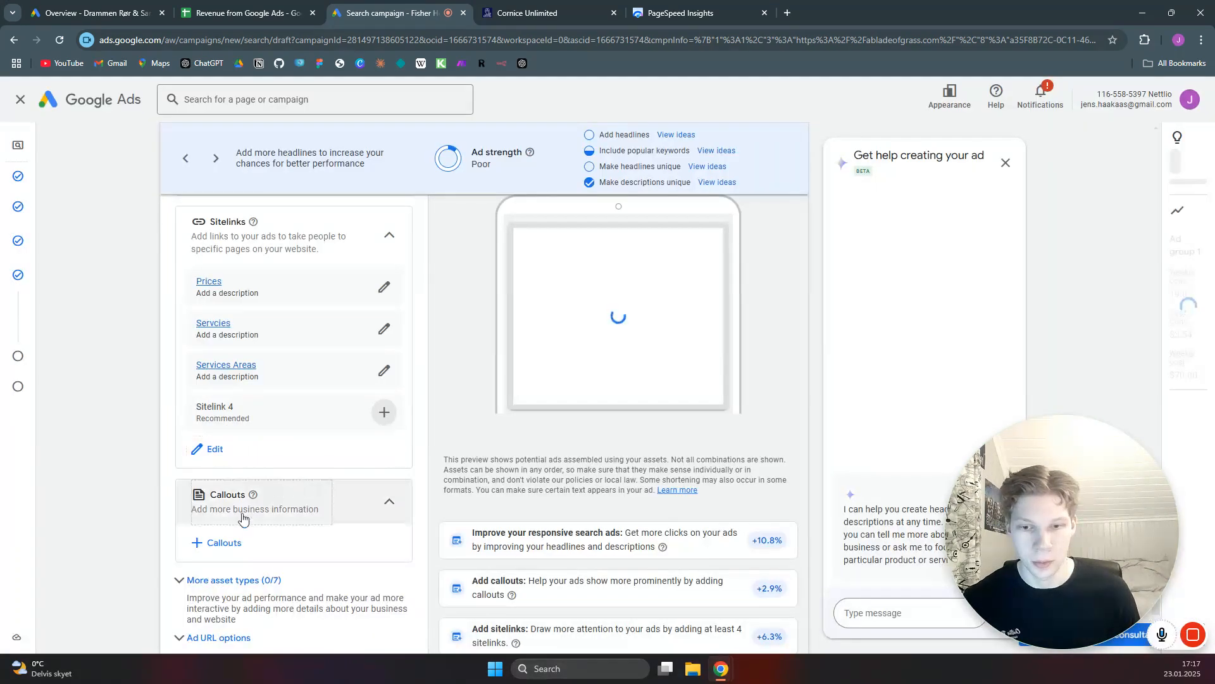
# - Add the account's existing phone number to the campaign as a call asset
pyautogui.scroll(-2, 234, 557)
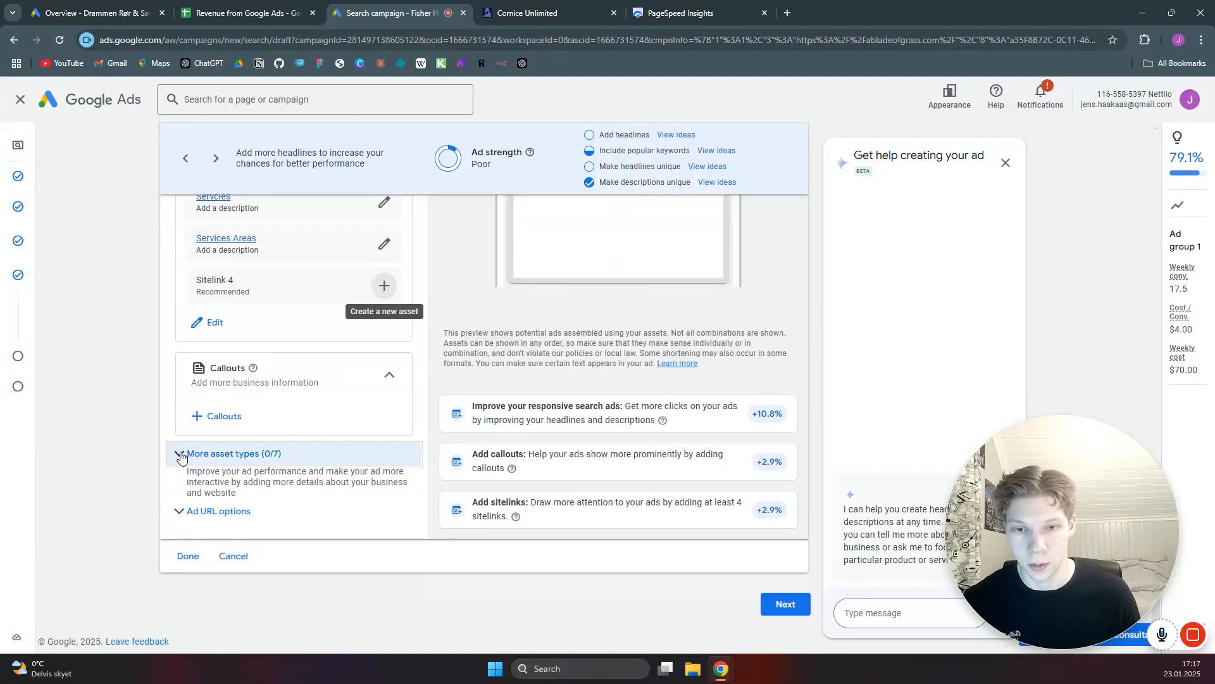
pyautogui.click(179, 453)
pyautogui.scroll(-3, 270, 472)
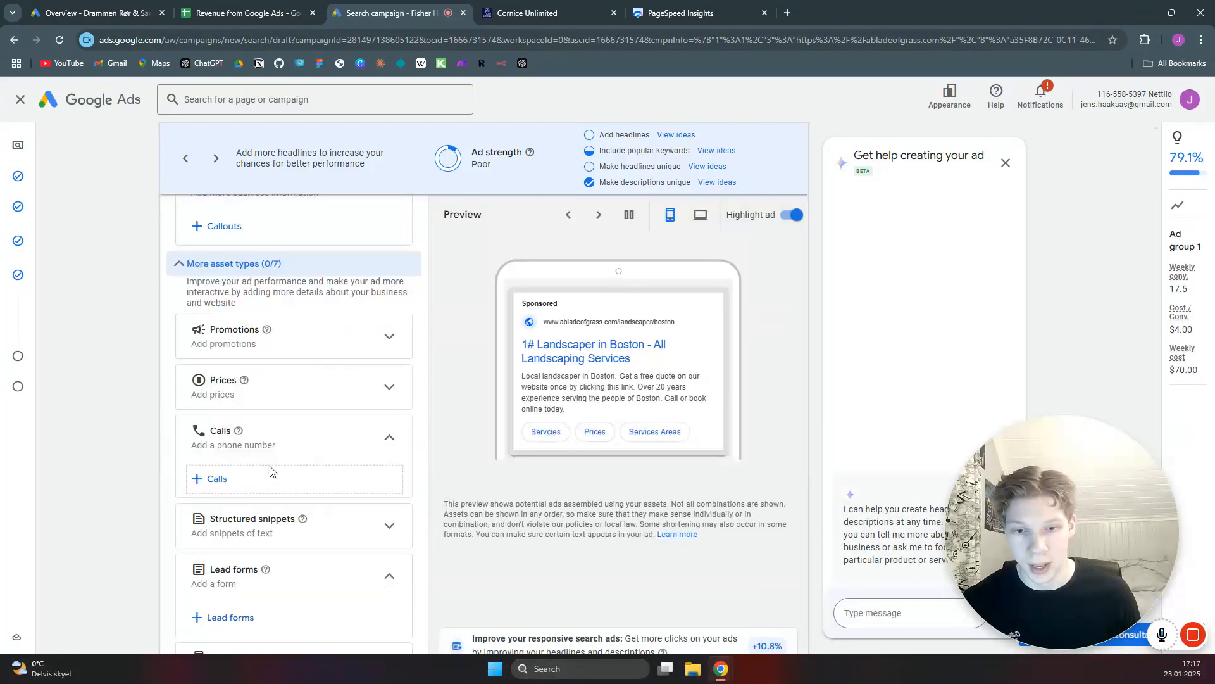
pyautogui.click(209, 478)
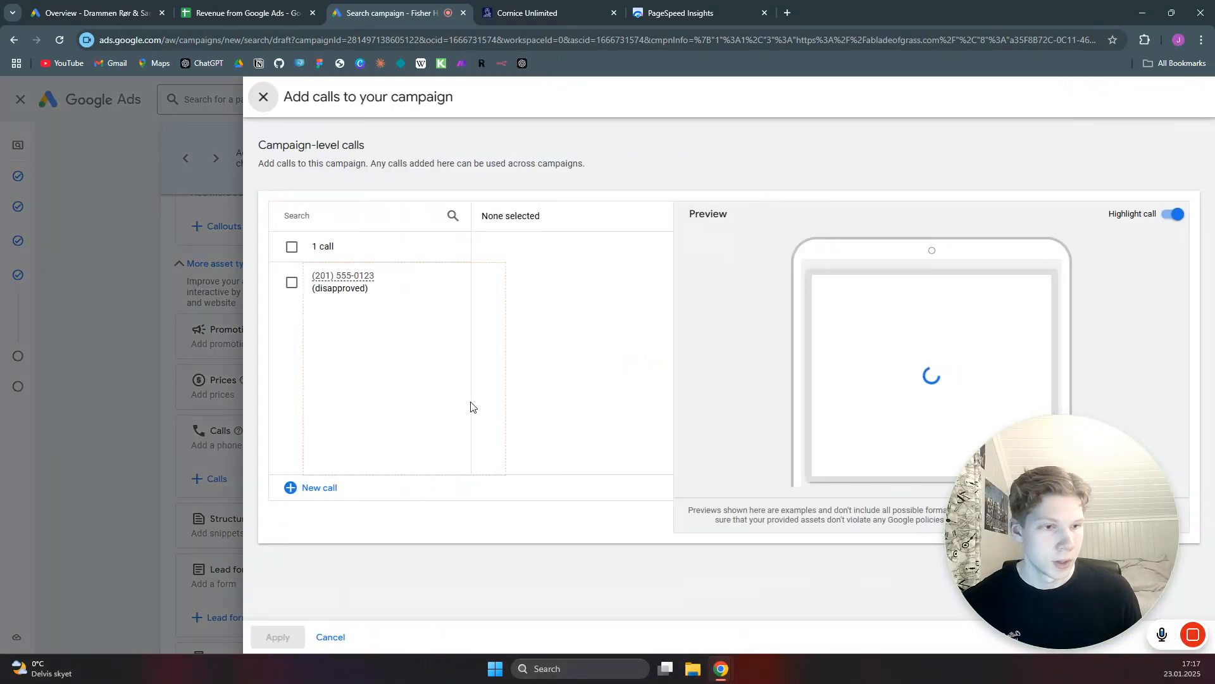
pyautogui.click(292, 282)
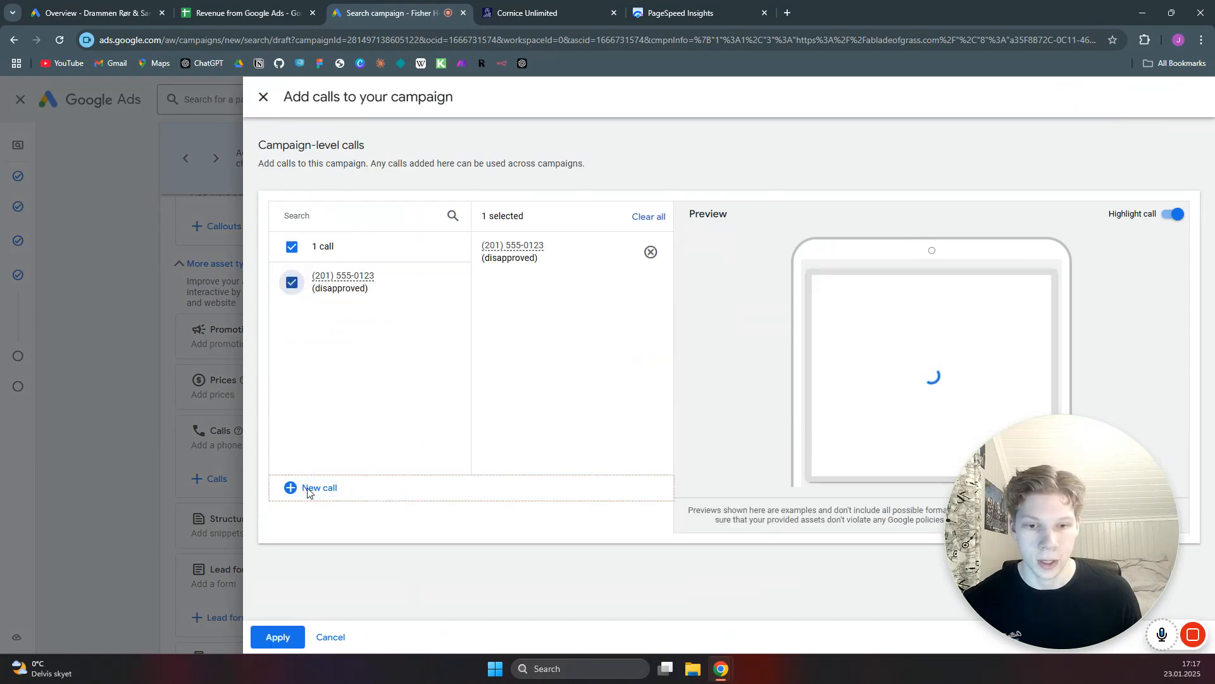
pyautogui.click(278, 636)
# - Finish the ad and continue to the campaign's budget settings
pyautogui.scroll(-4, 336, 472)
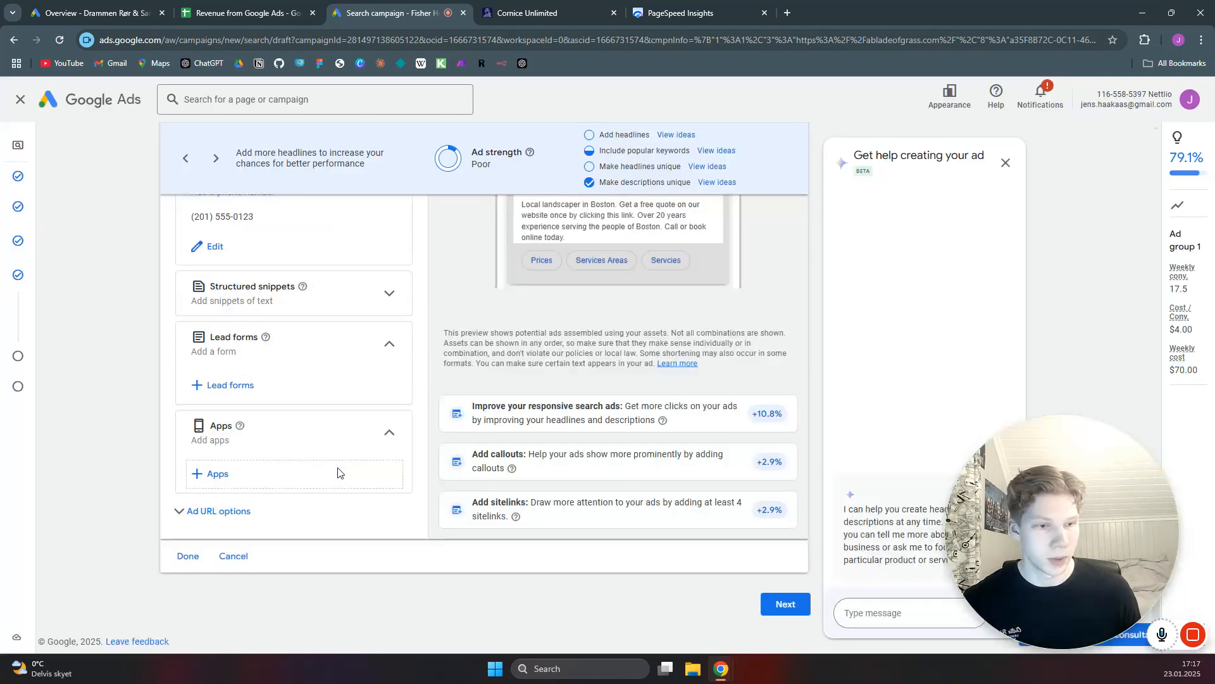
pyautogui.click(188, 557)
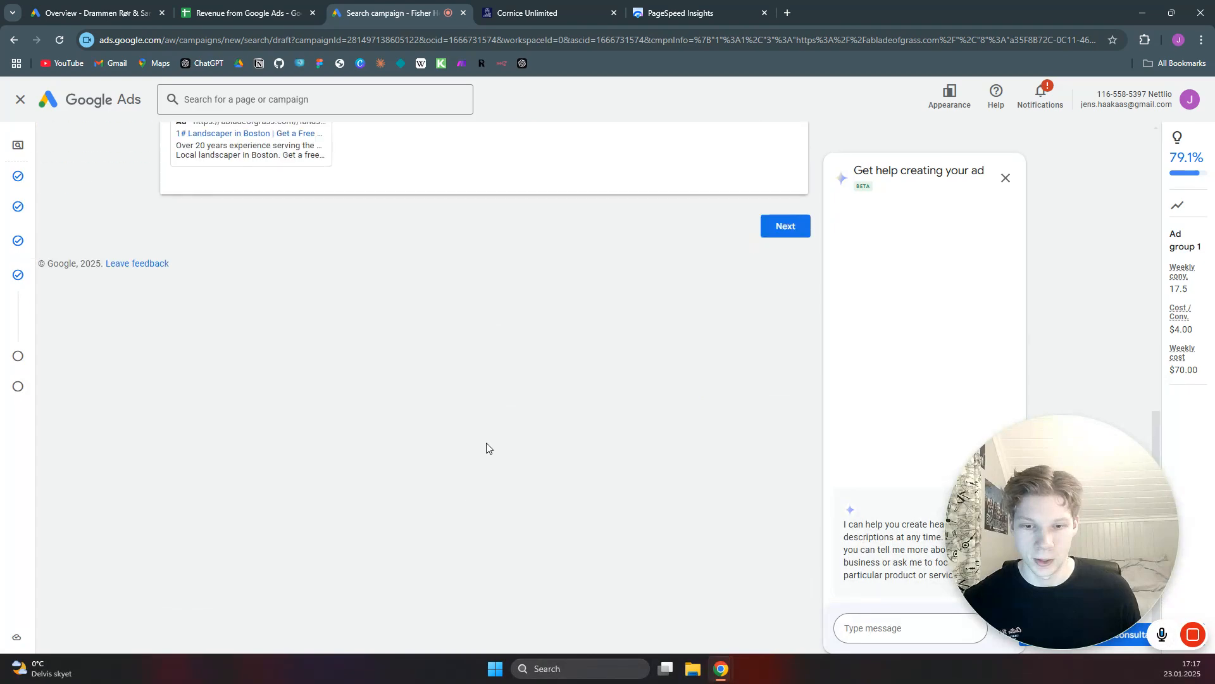
pyautogui.click(1044, 635)
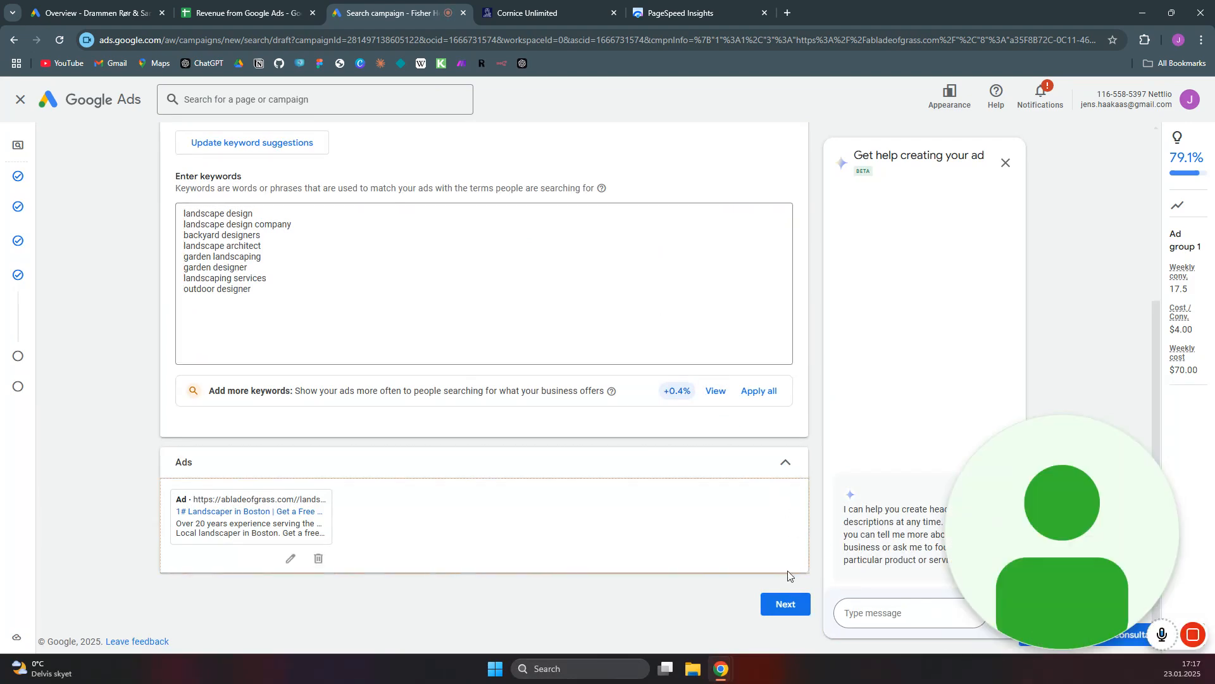
pyautogui.click(786, 604)
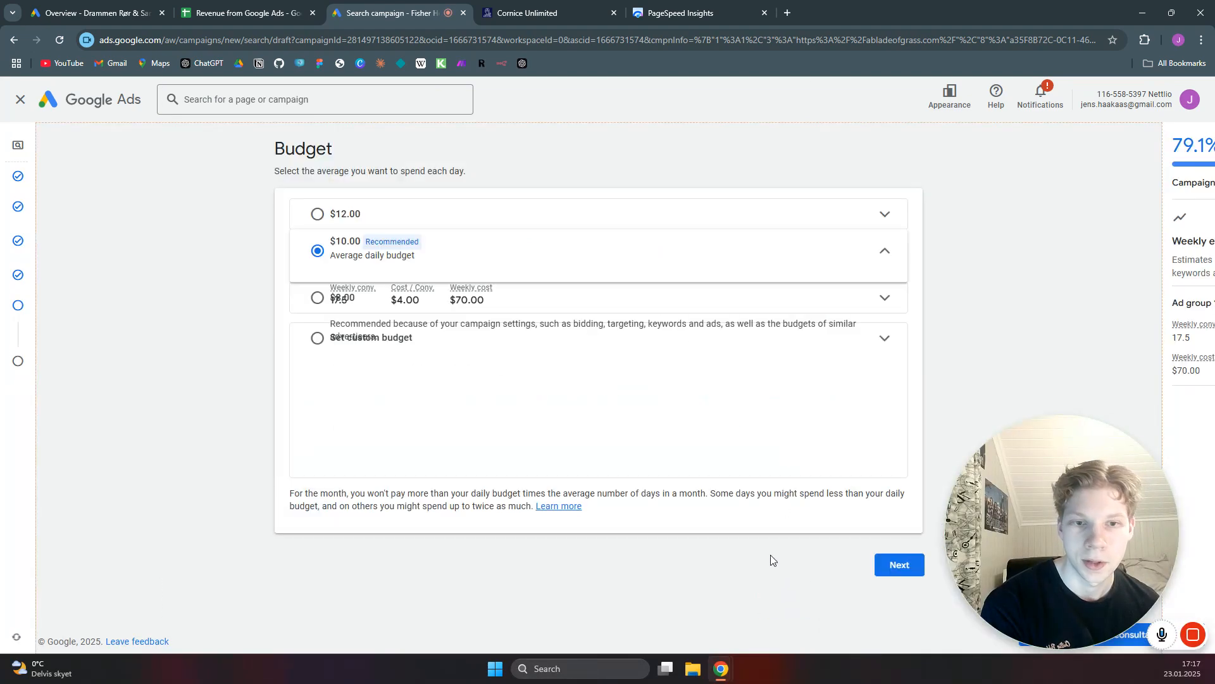
# - Set a custom average daily budget of $1.00 and continue to the campaign review
pyautogui.click(257, 434)
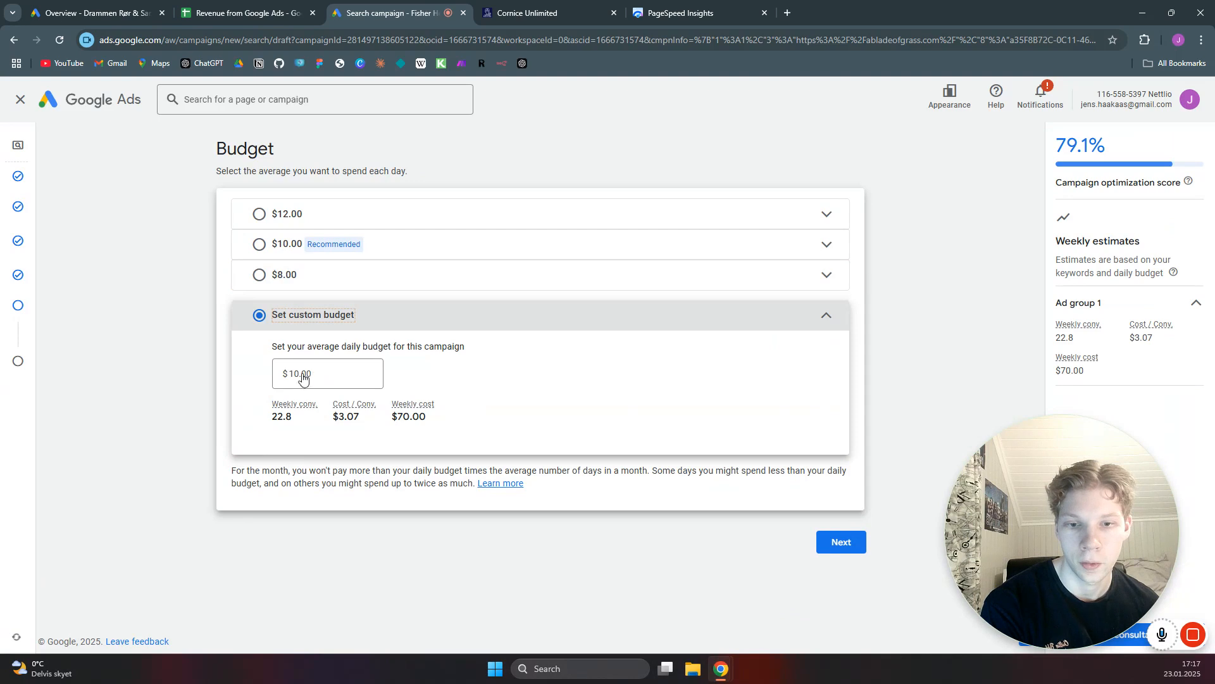
pyautogui.doubleClick(290, 374)
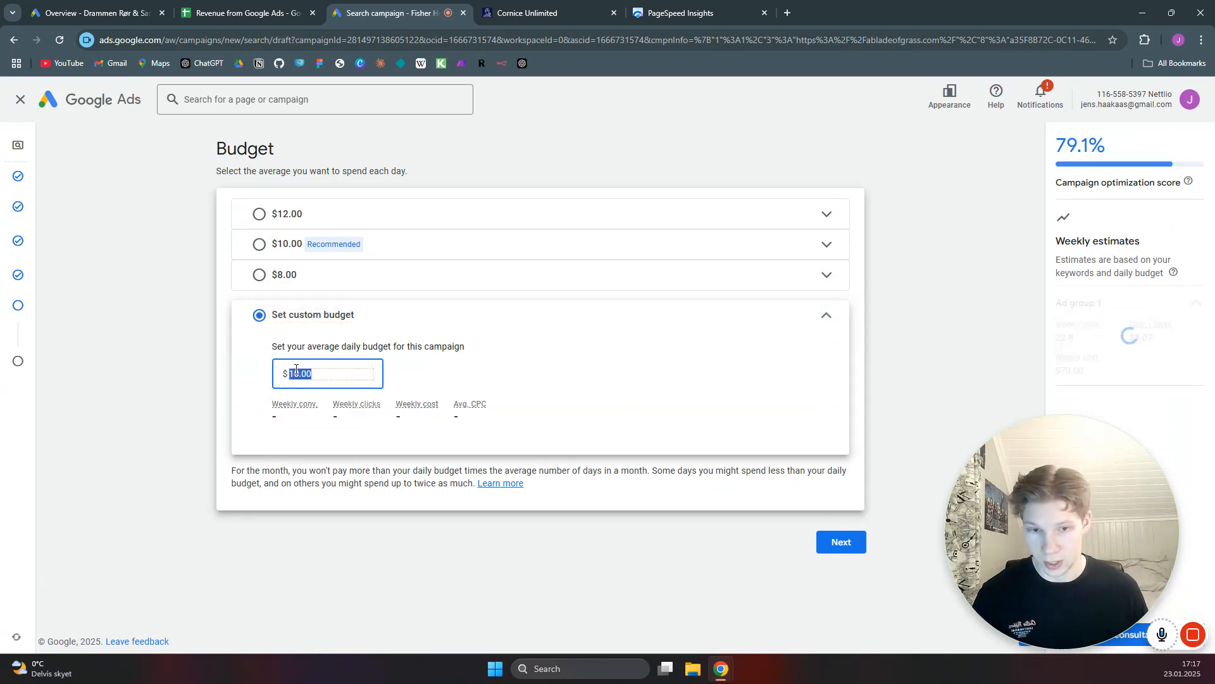
pyautogui.write('1')
pyautogui.press('Return')
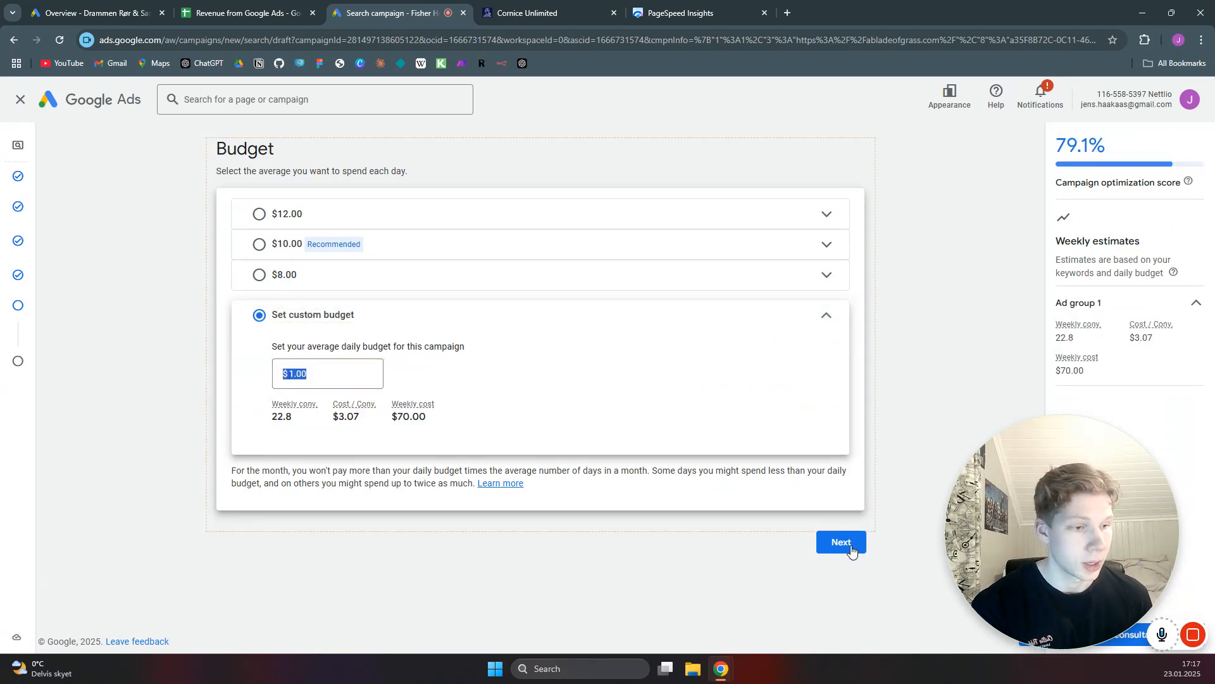
pyautogui.click(841, 543)
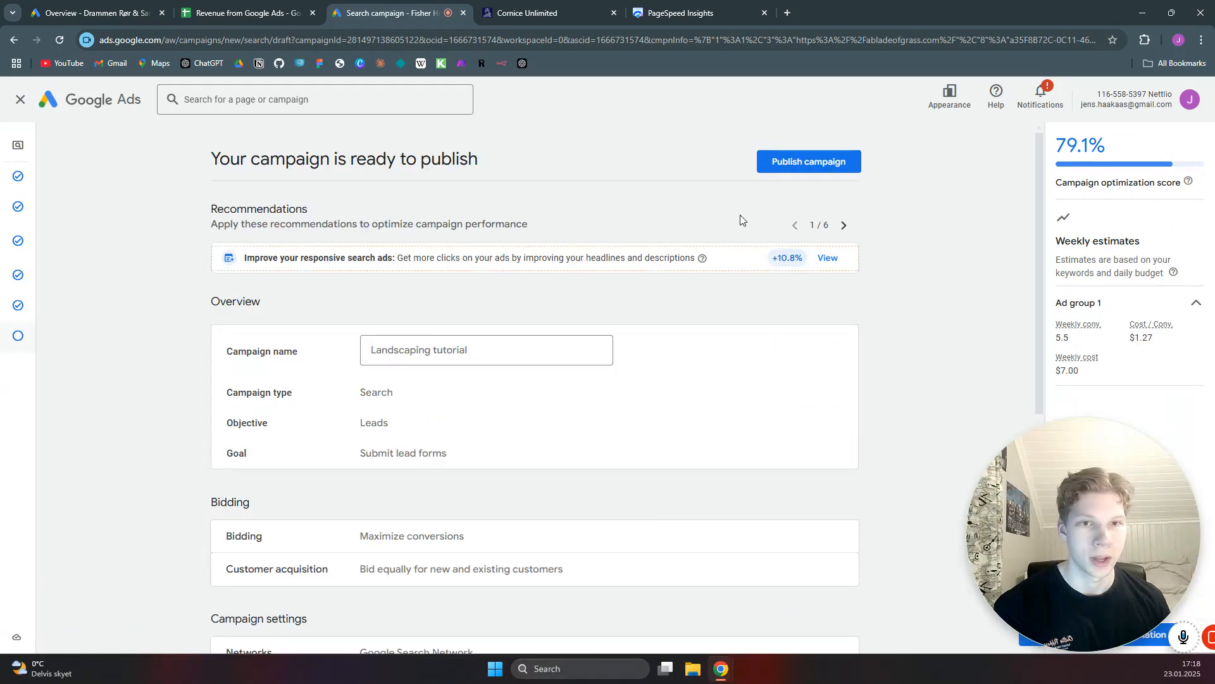
# - Publish the campaign and leave the Google tag setup without configuring conversion measurement
pyautogui.click(801, 162)
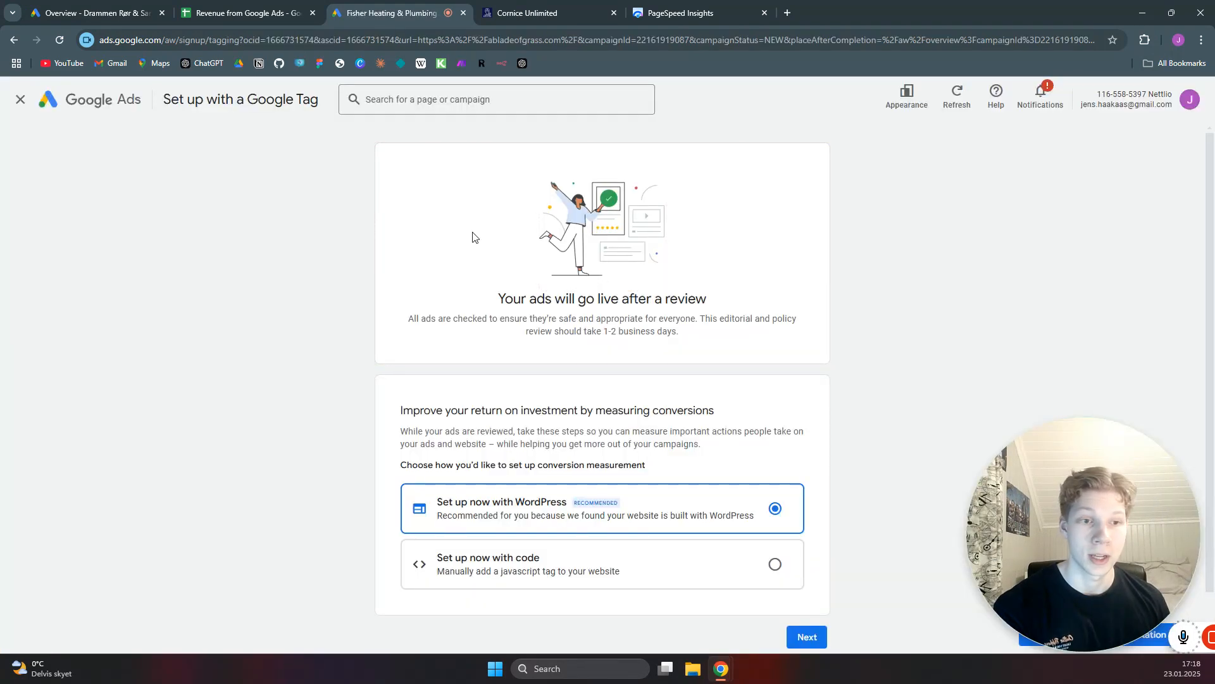
pyautogui.click(692, 336)
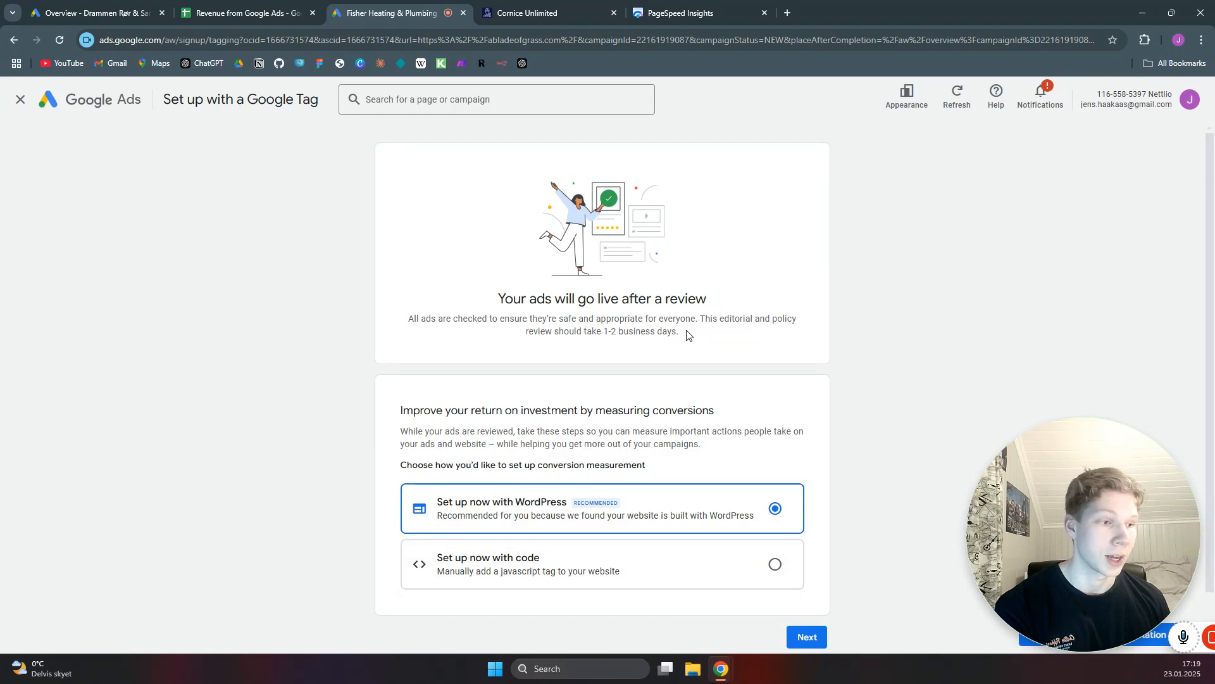
pyautogui.click(23, 101)
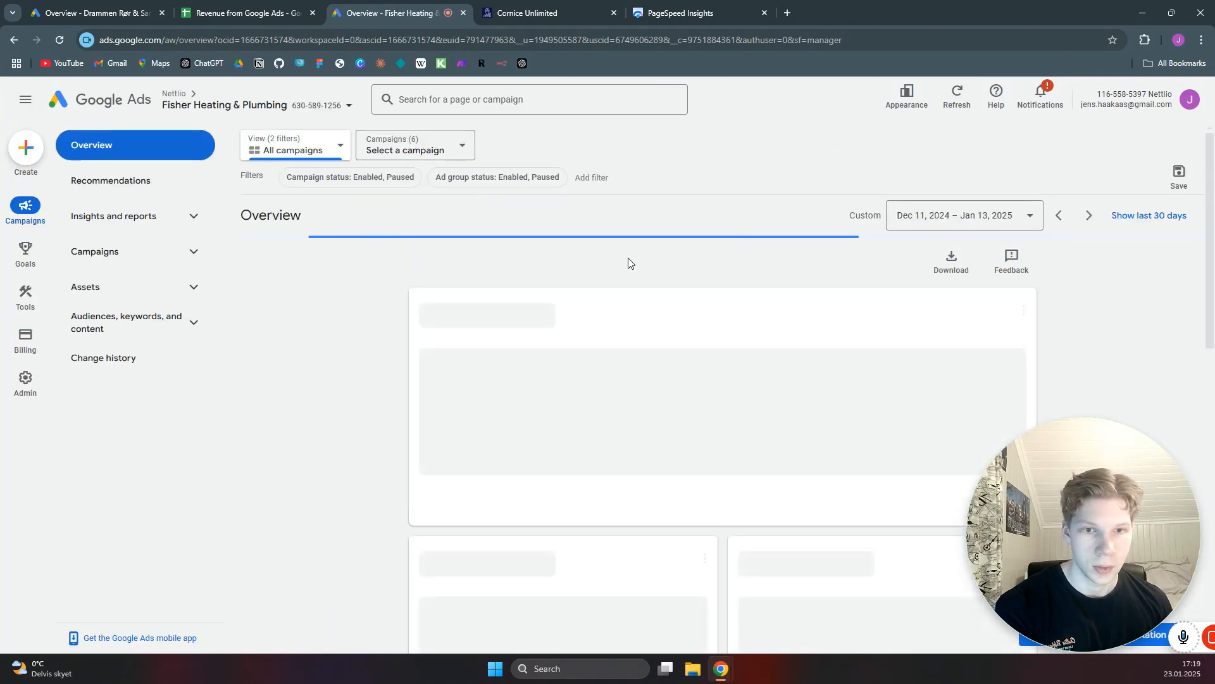
# - Select the Landscaping tutorial campaign and open its campaign settings
pyautogui.click(460, 150)
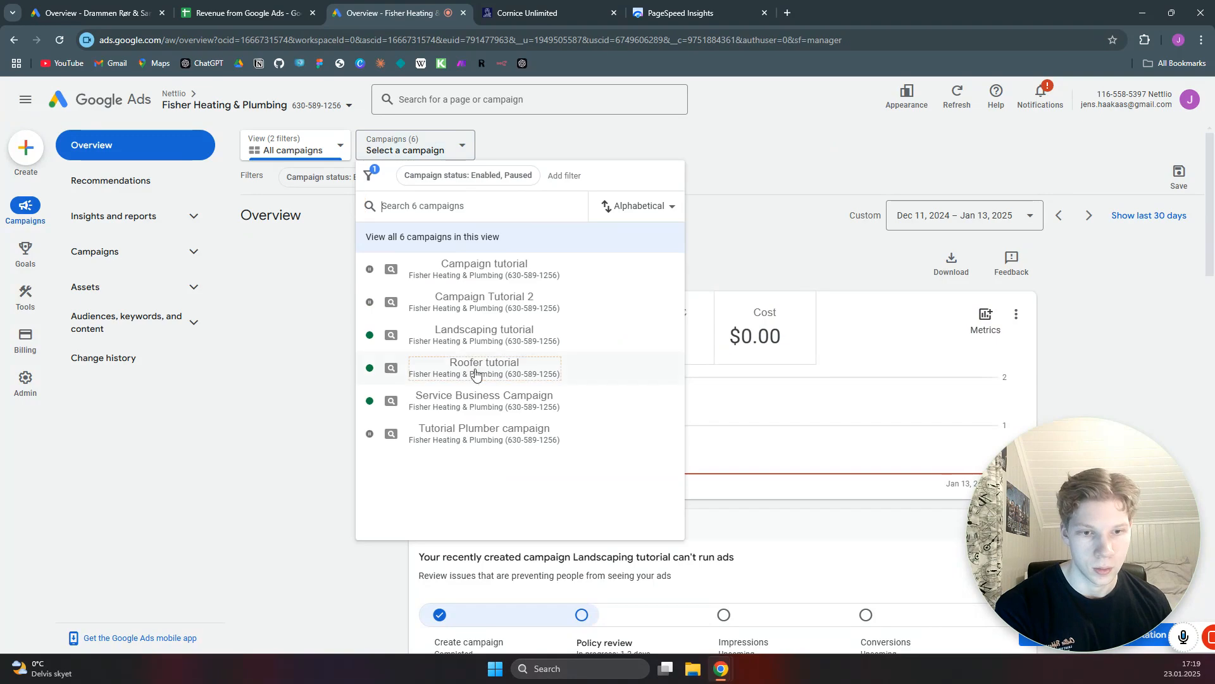
pyautogui.click(481, 343)
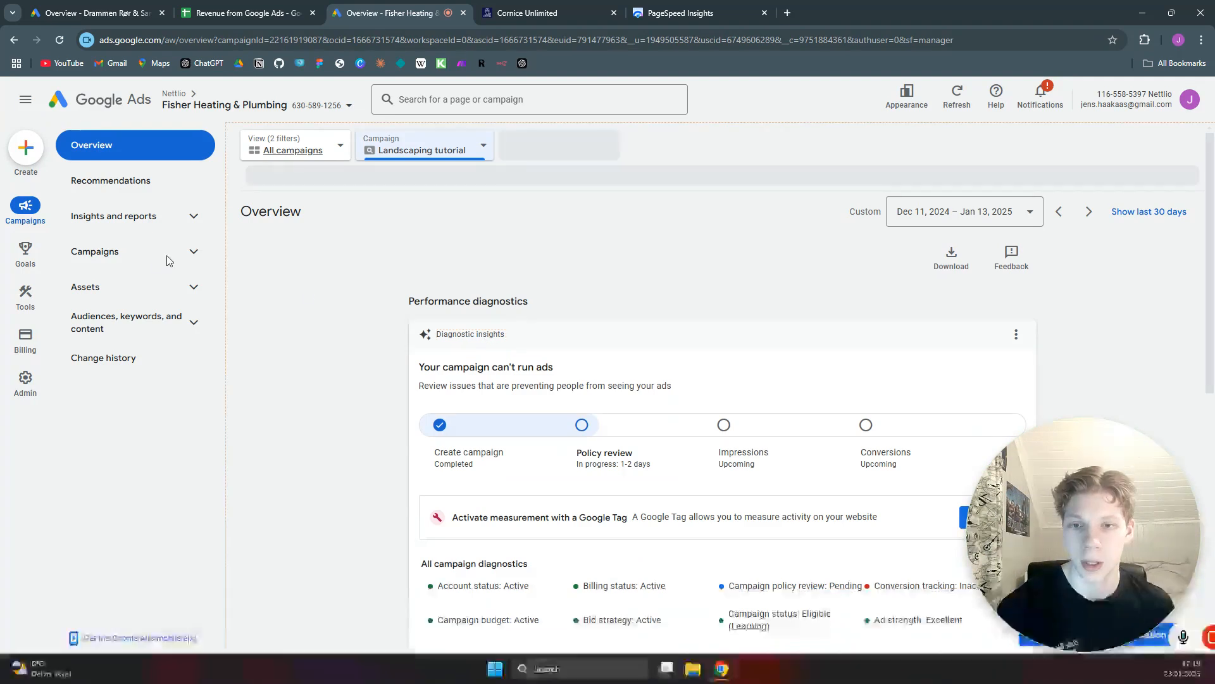
pyautogui.click(175, 260)
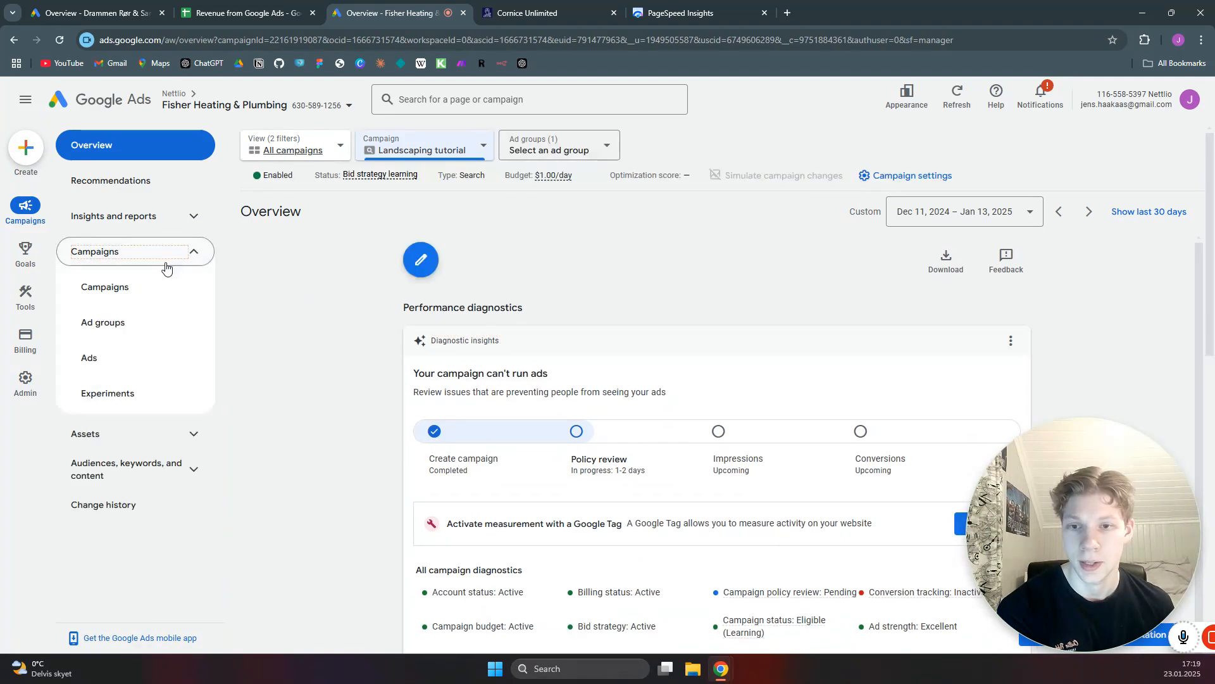
pyautogui.click(122, 297)
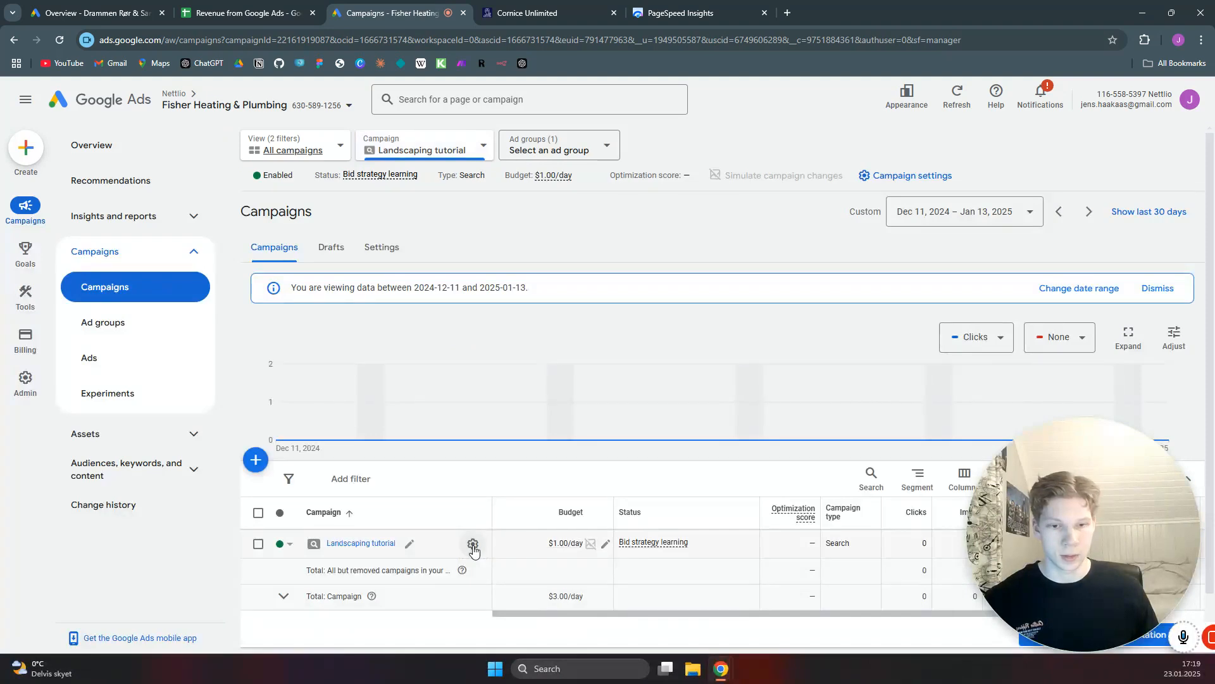
pyautogui.click(473, 545)
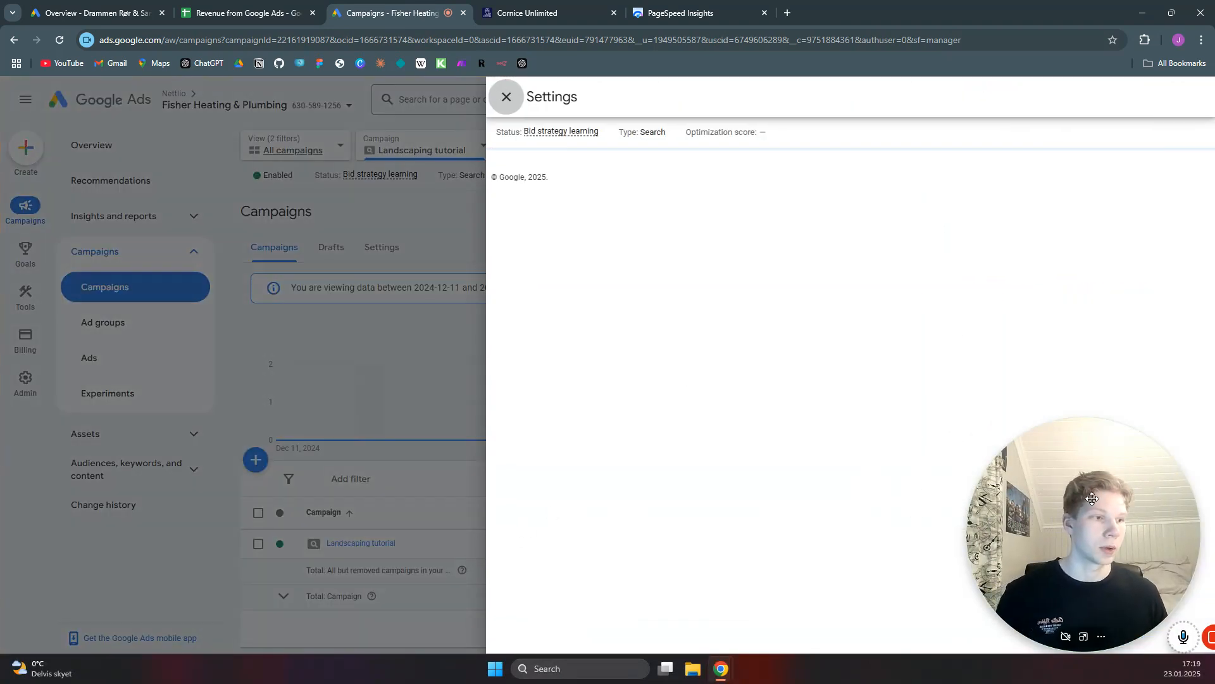
pyautogui.moveTo(1093, 498); pyautogui.dragTo(294, 499)
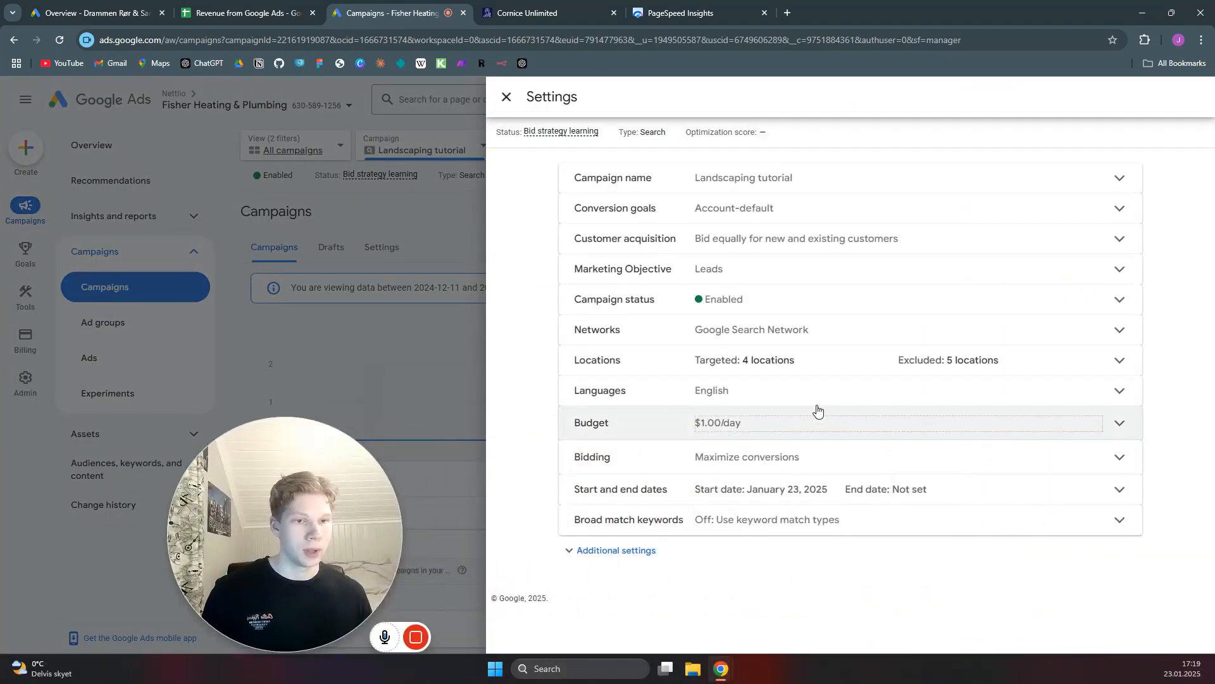
# - Change the campaign's bid strategy to Manual CPC, save it and leave the campaign settings
pyautogui.click(865, 460)
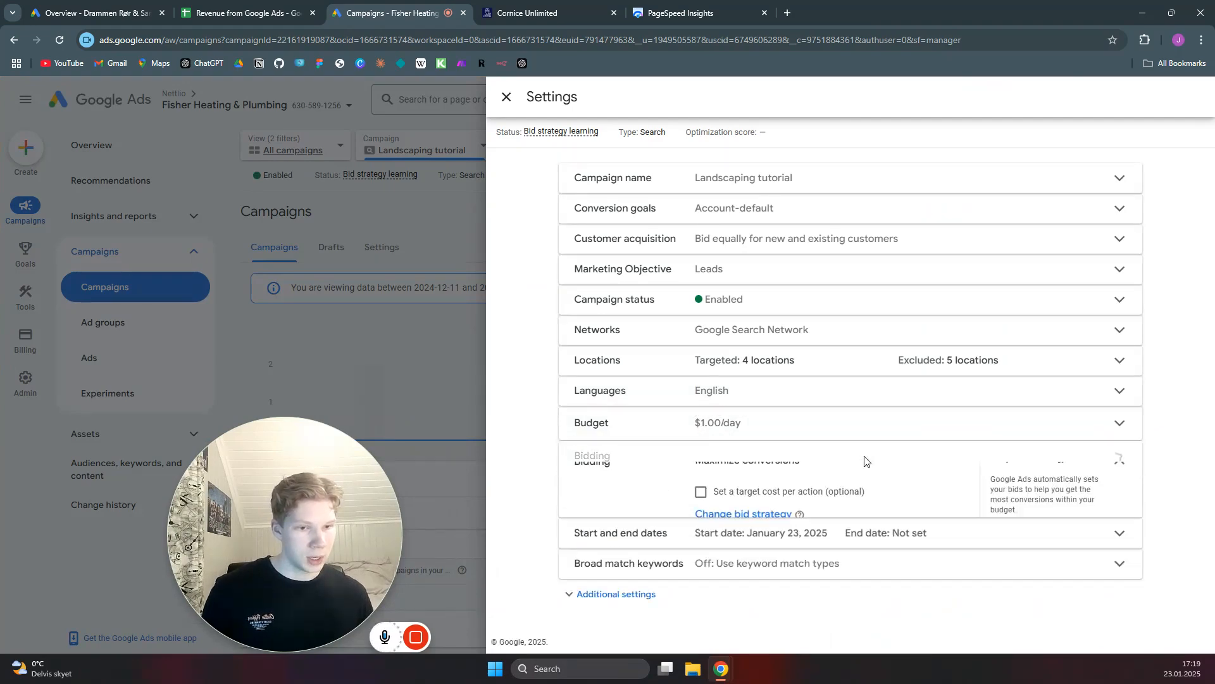
pyautogui.click(740, 520)
pyautogui.scroll(-3, 756, 545)
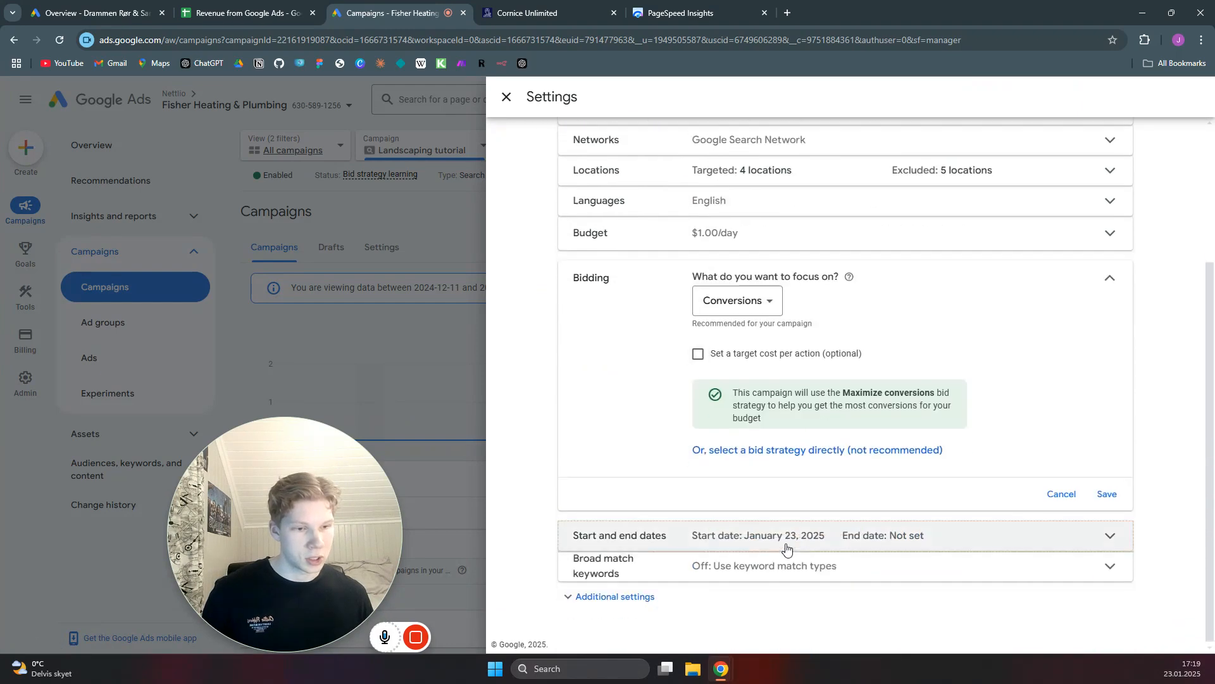
pyautogui.click(745, 457)
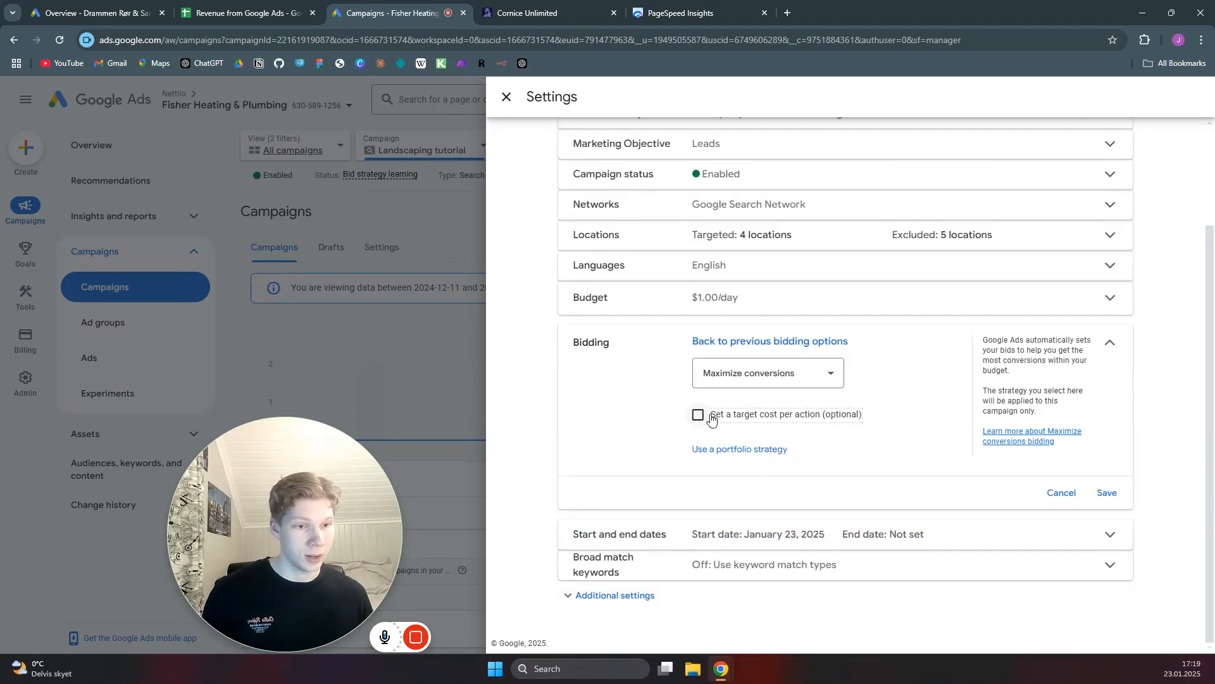
pyautogui.click(830, 373)
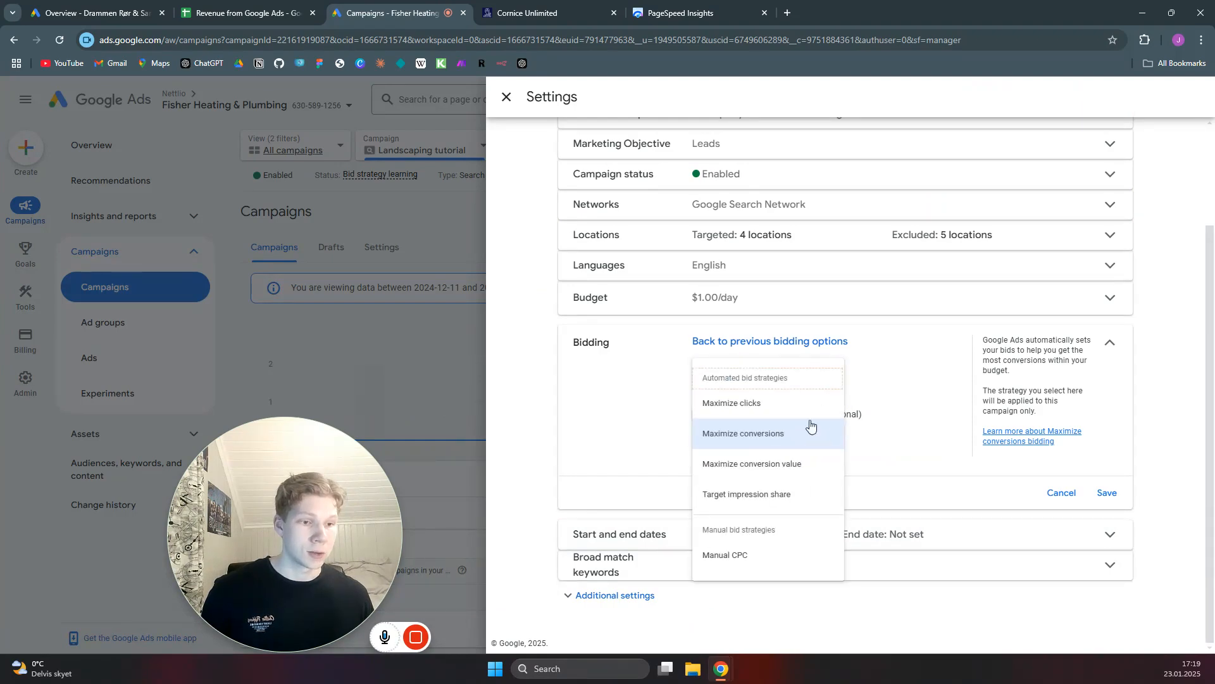
pyautogui.click(746, 557)
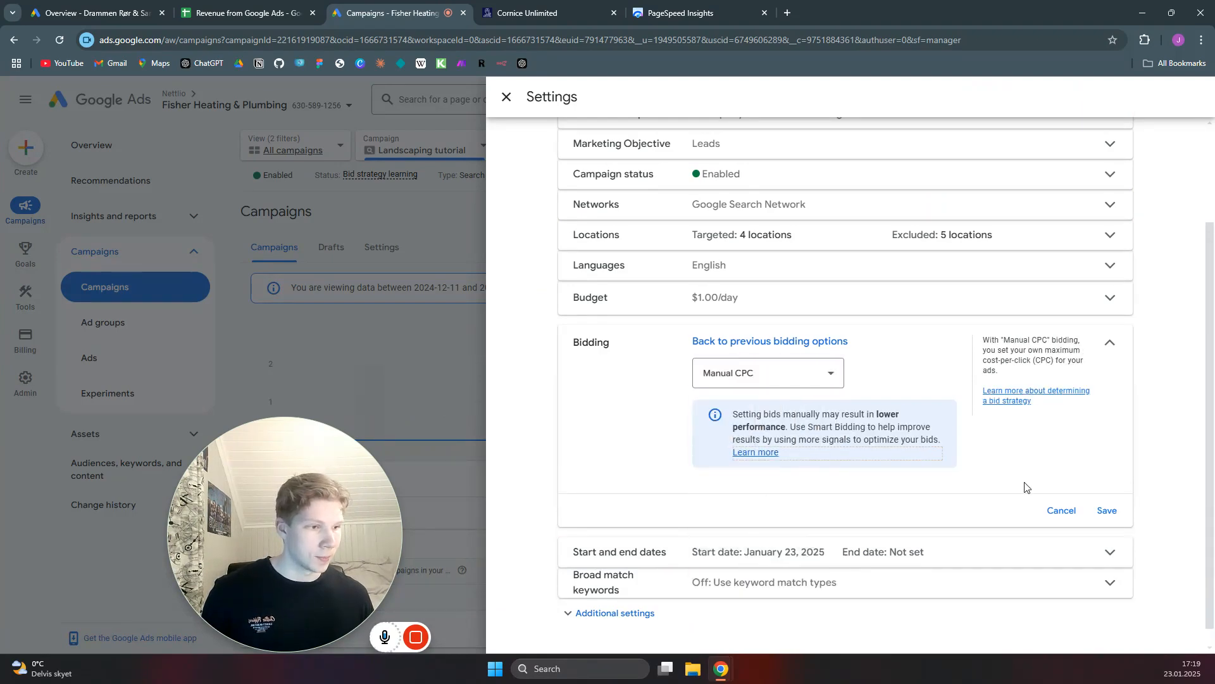
pyautogui.click(1107, 510)
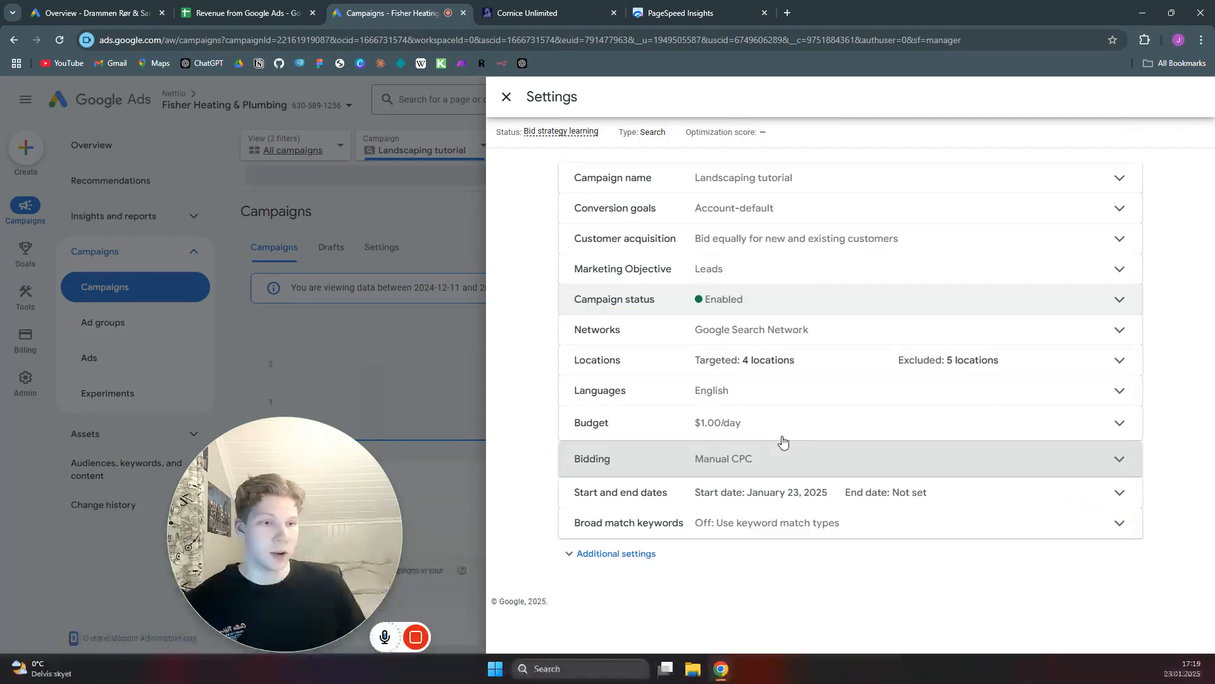
pyautogui.click(438, 318)
pyautogui.moveTo(330, 500); pyautogui.dragTo(167, 503)
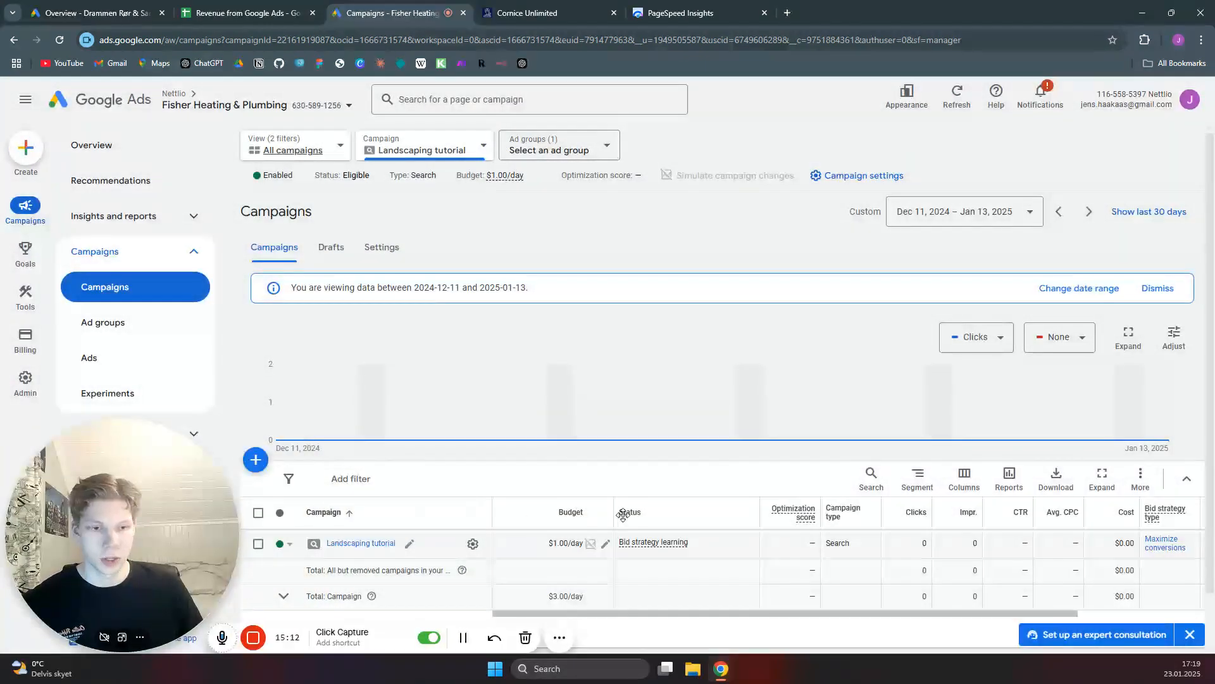
# - Open the Landscaping tutorial campaign's ad groups and rename its only ad group to Landscaper Boston
pyautogui.click(606, 544)
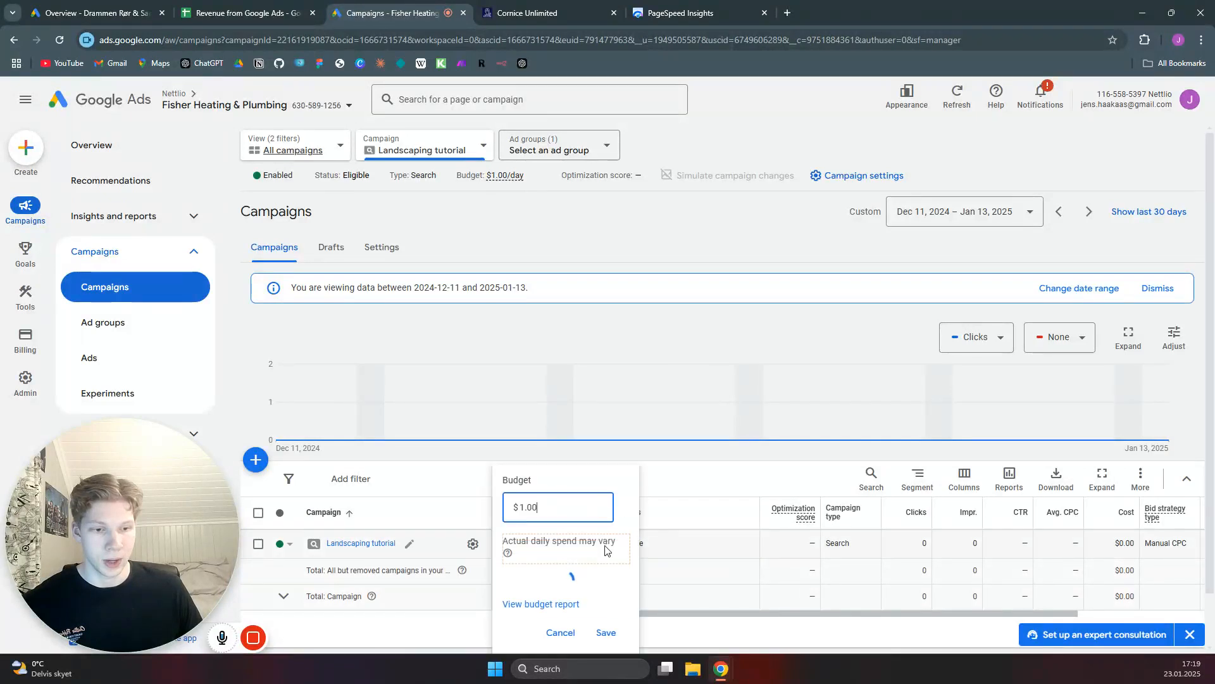
pyautogui.click(359, 545)
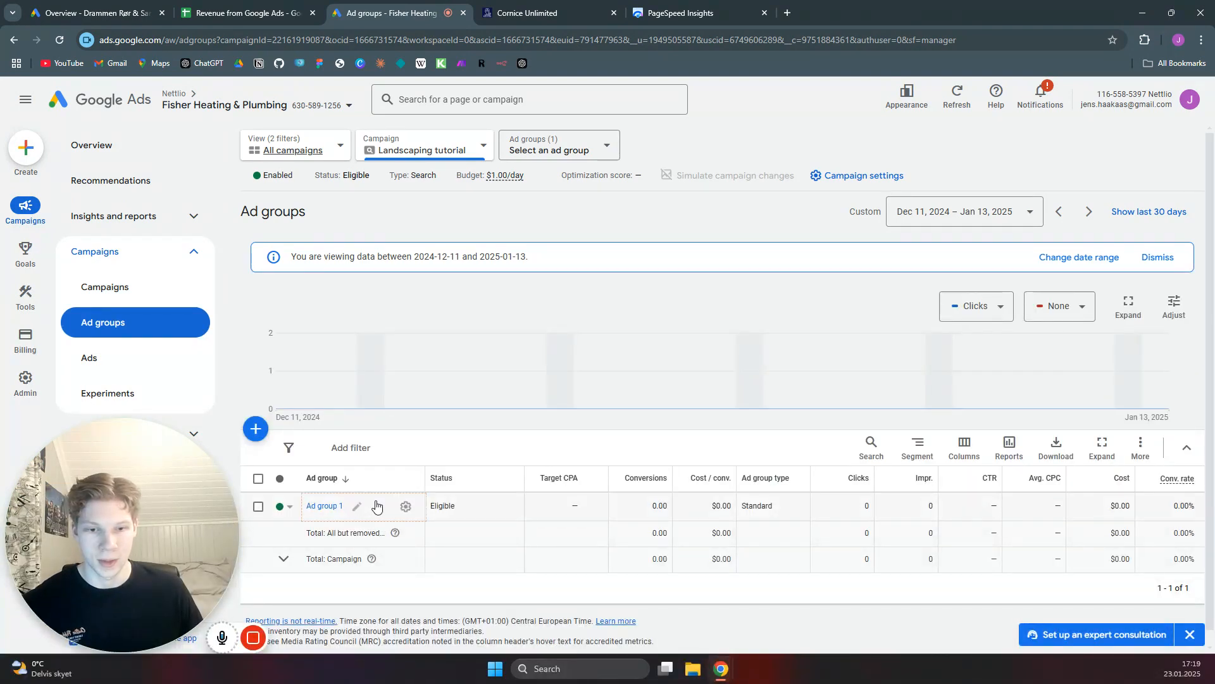
pyautogui.click(359, 506)
pyautogui.click(370, 535)
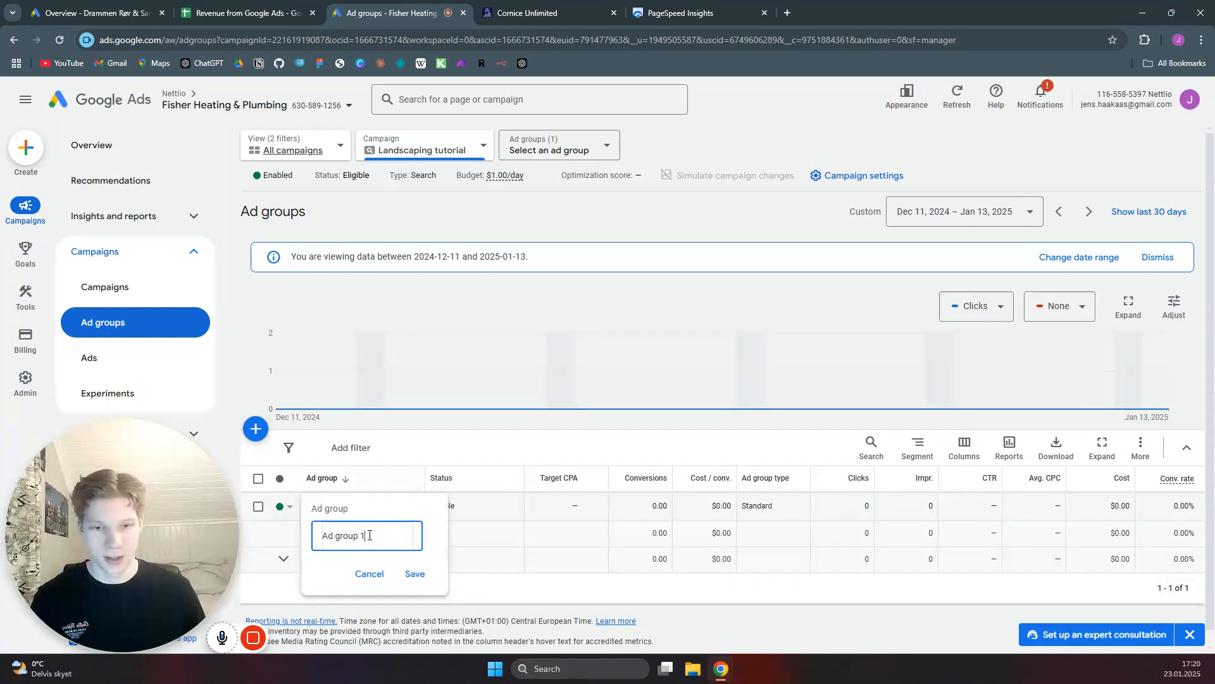
pyautogui.moveTo(370, 535); pyautogui.dragTo(303, 542)
pyautogui.write('Landscaper Boston')
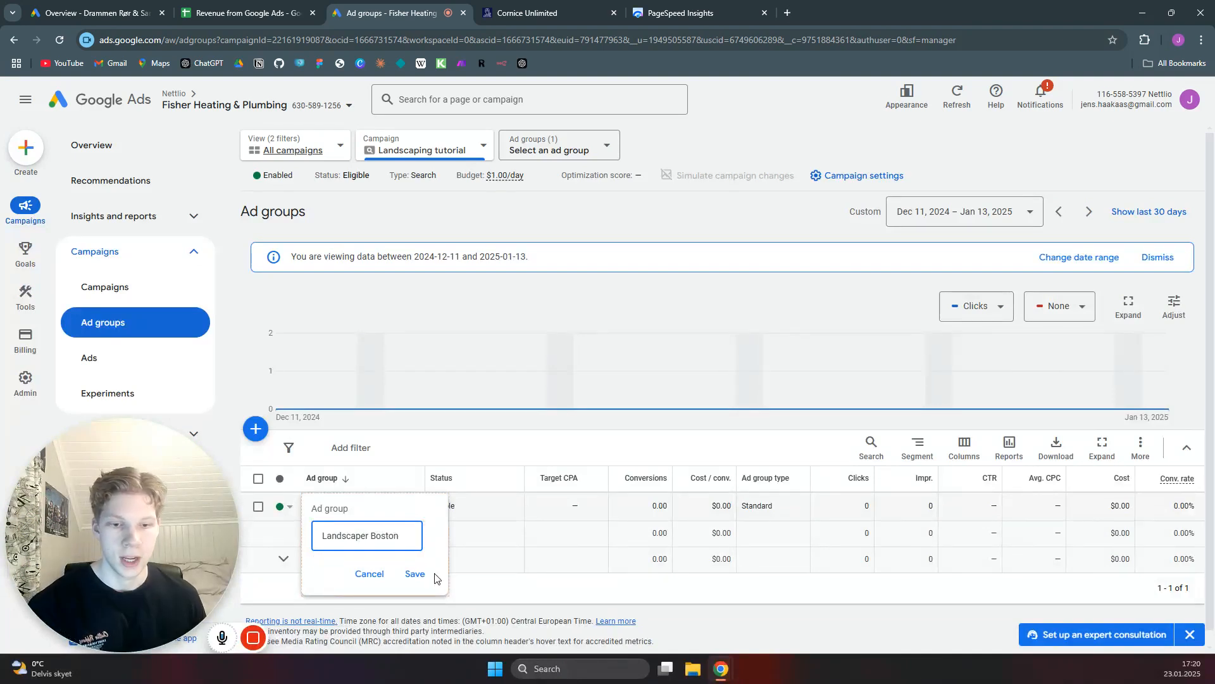
pyautogui.click(414, 574)
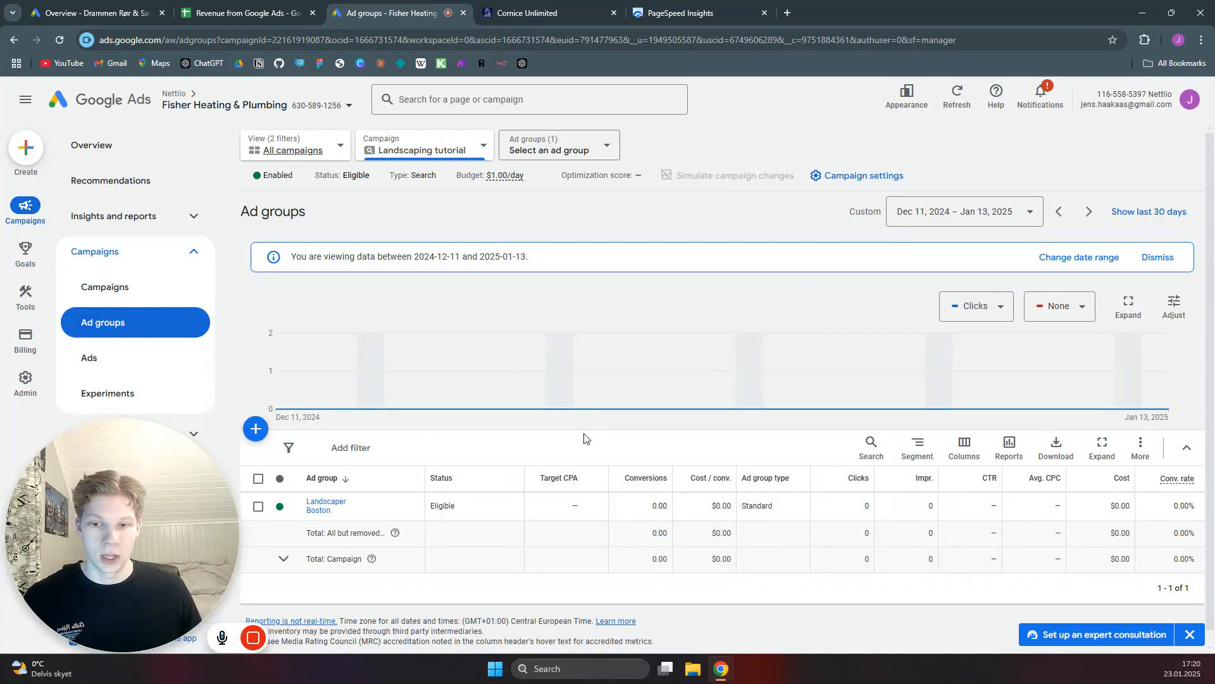
# - Check the Landscaper Boston ad group's search keywords, and start discovering new keywords in Keyword Planner
pyautogui.click(325, 504)
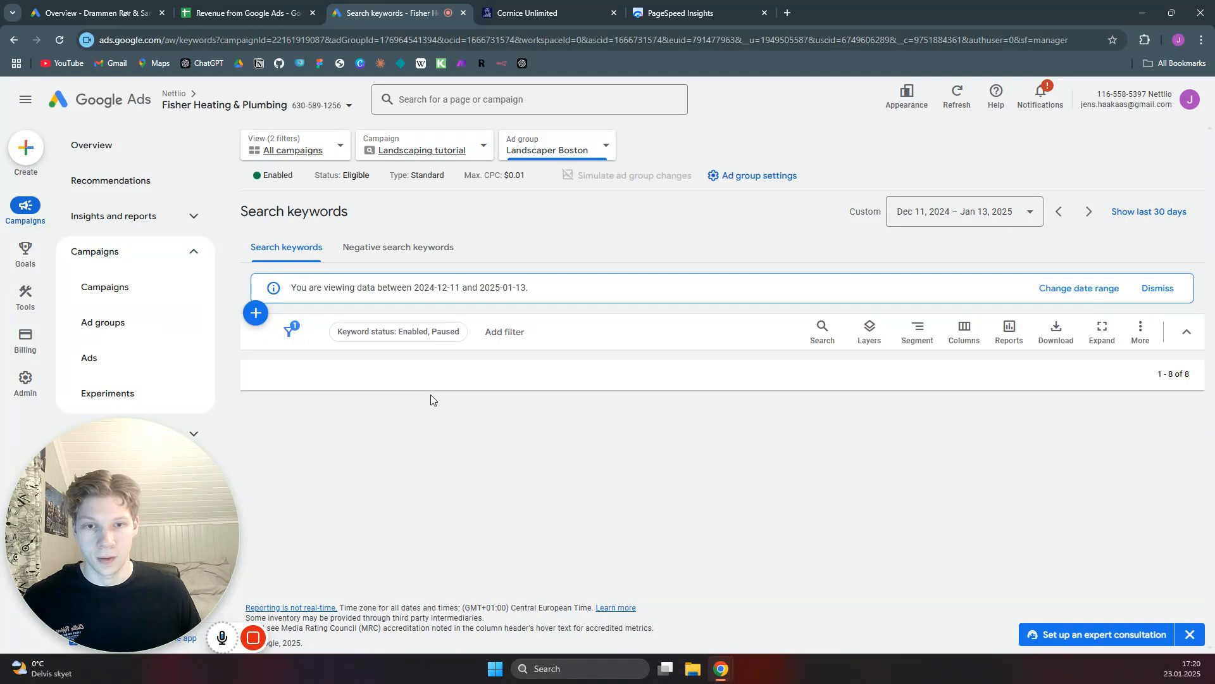
pyautogui.scroll(-5, 366, 462)
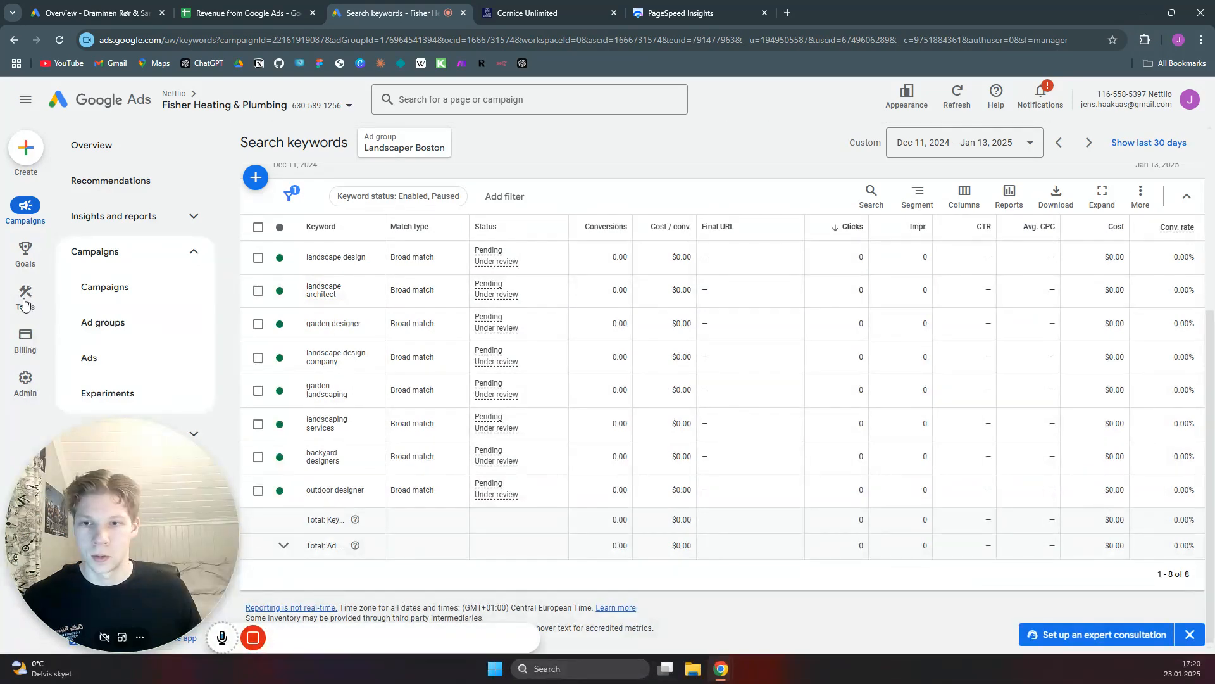
pyautogui.moveTo(19, 301)
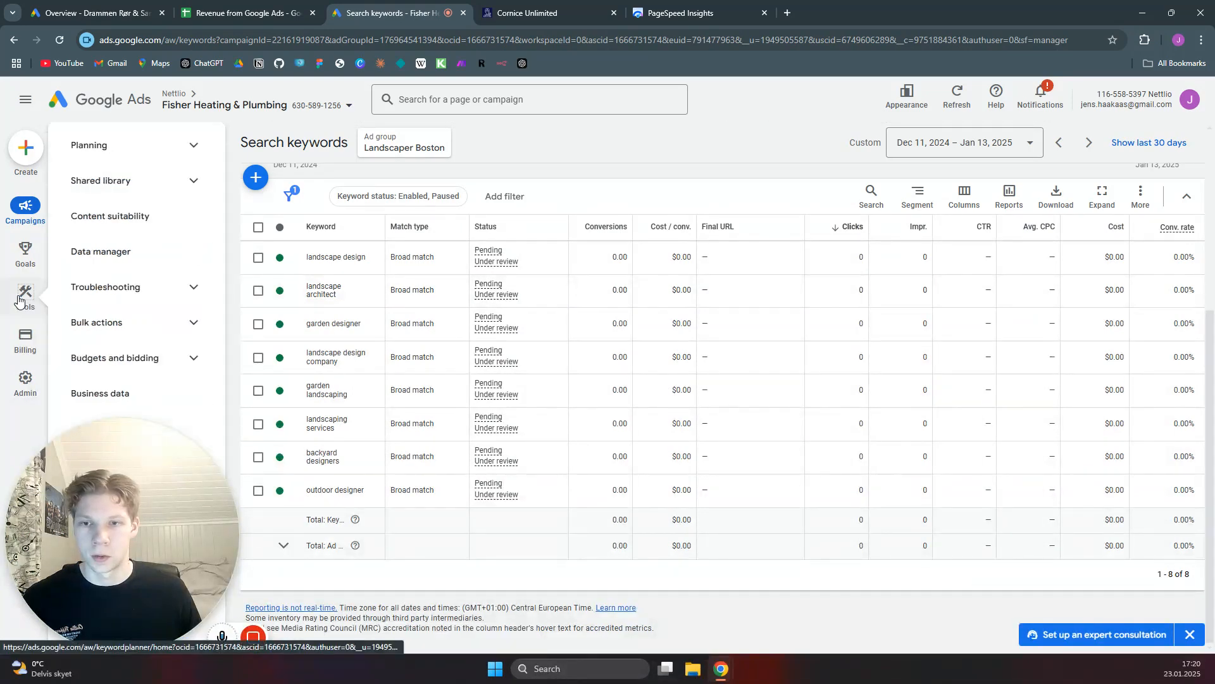
pyautogui.click(130, 150)
pyautogui.click(158, 183)
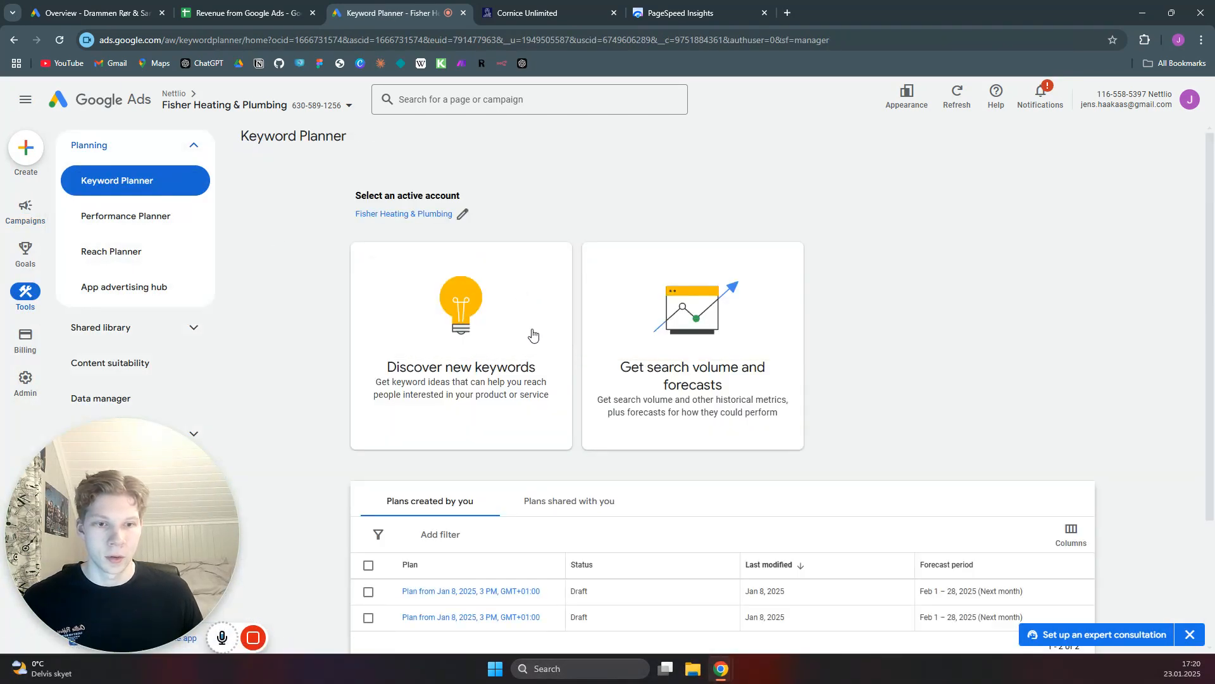
pyautogui.click(533, 335)
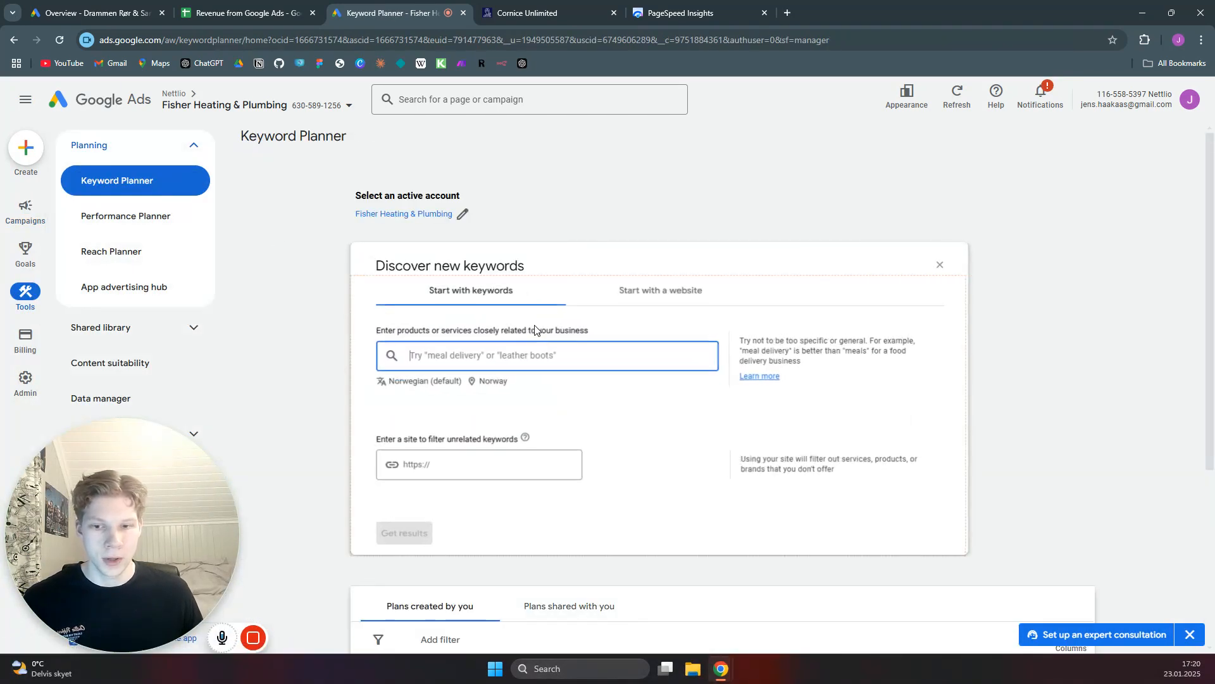
# - Set the language for the keyword discovery to English
pyautogui.click(424, 383)
pyautogui.write('eng')
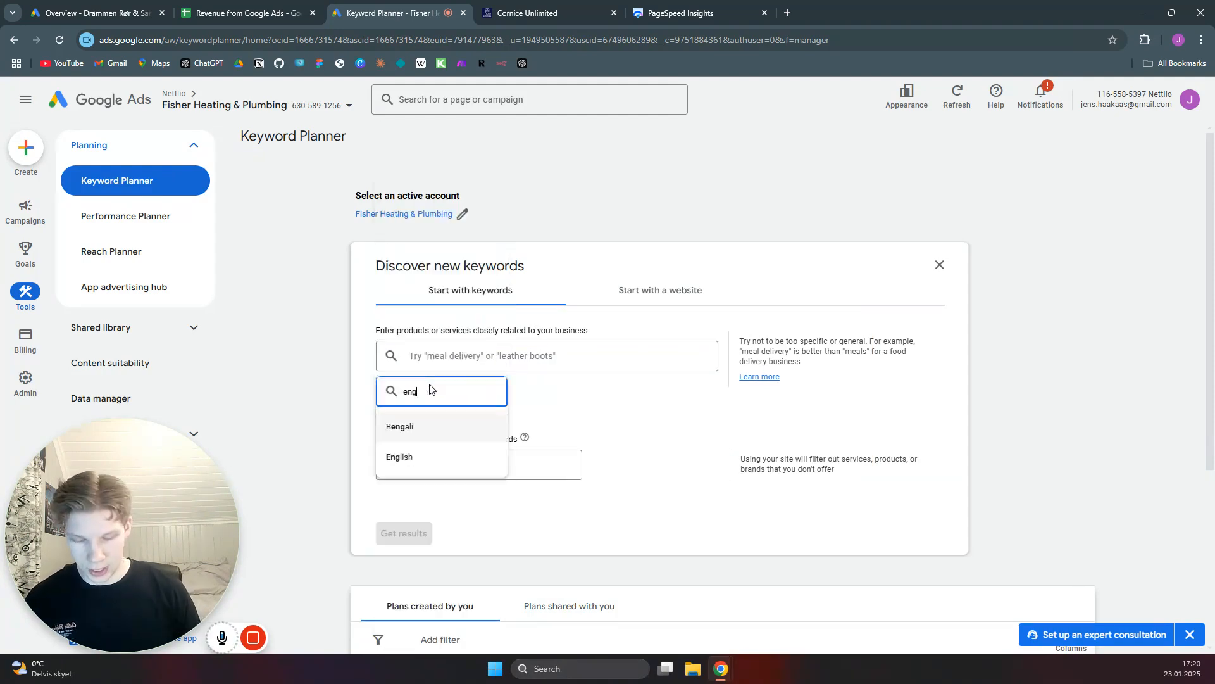
pyautogui.write('l')
pyautogui.click(400, 426)
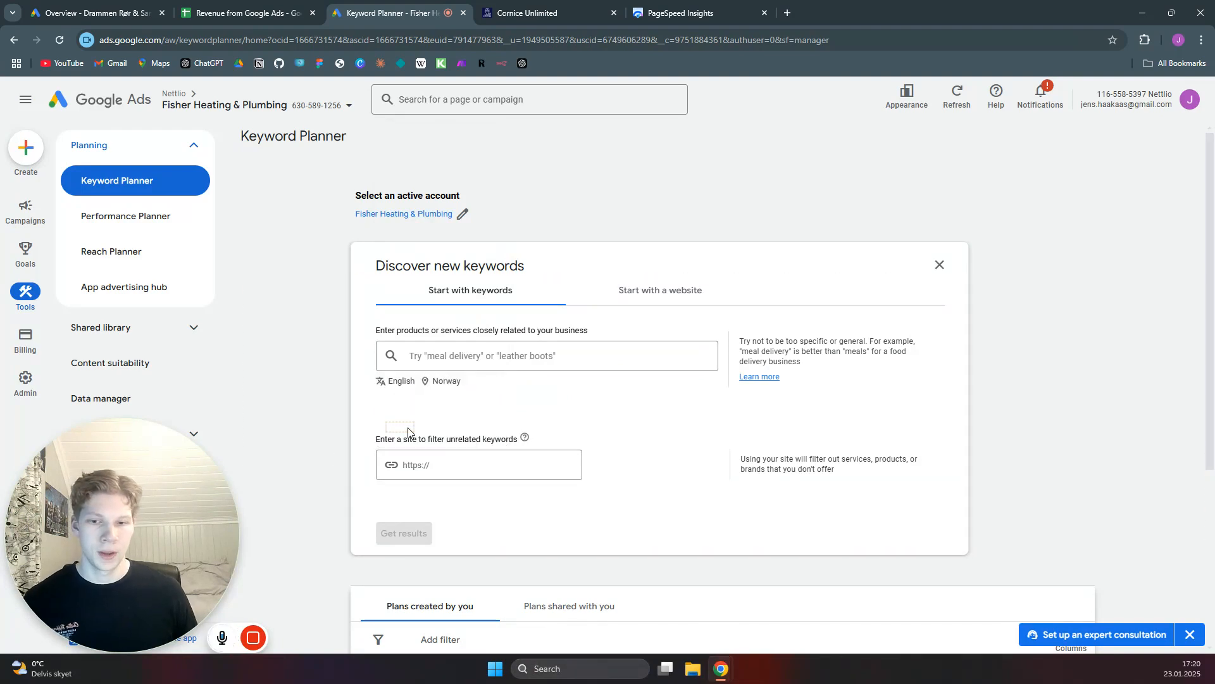
# - Set the keyword discovery's target location to the United States and save it
pyautogui.click(446, 382)
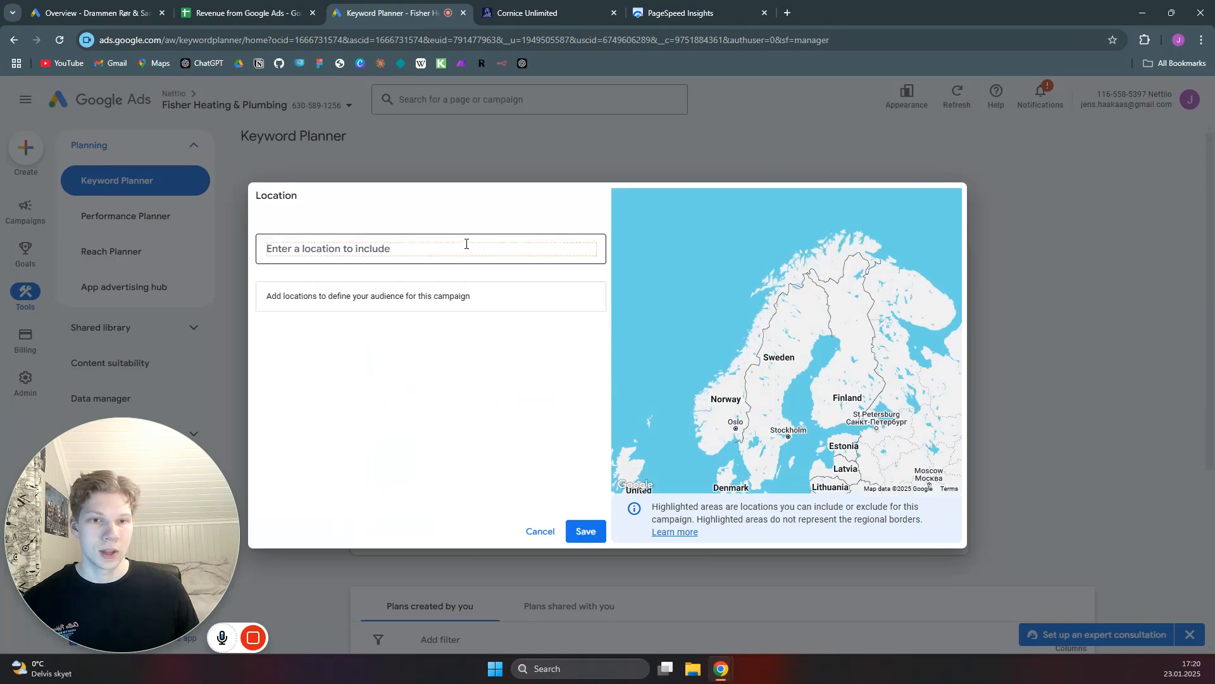
pyautogui.click(456, 248)
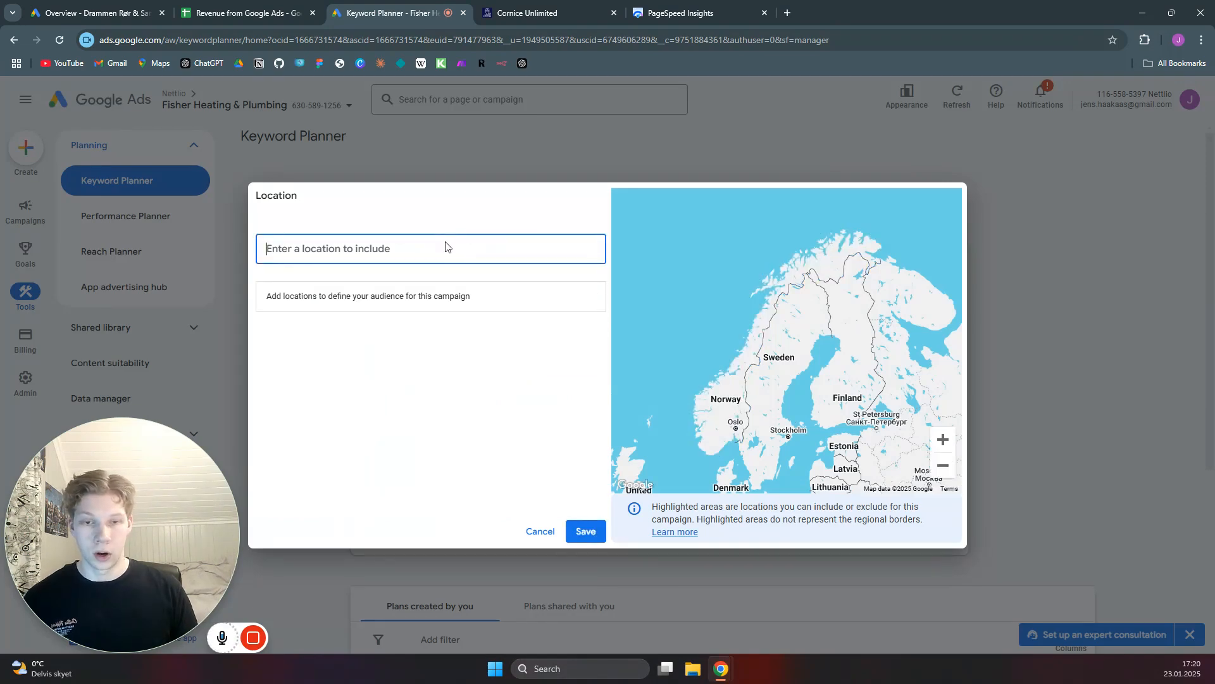
pyautogui.write('united')
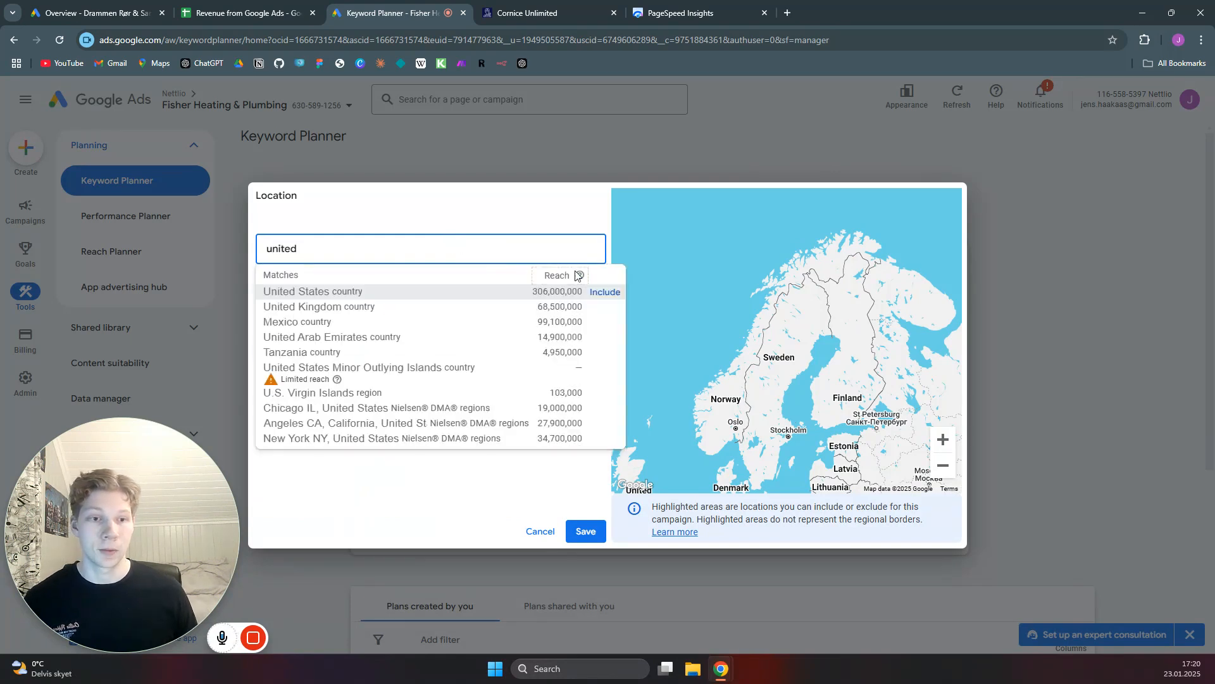
pyautogui.click(605, 292)
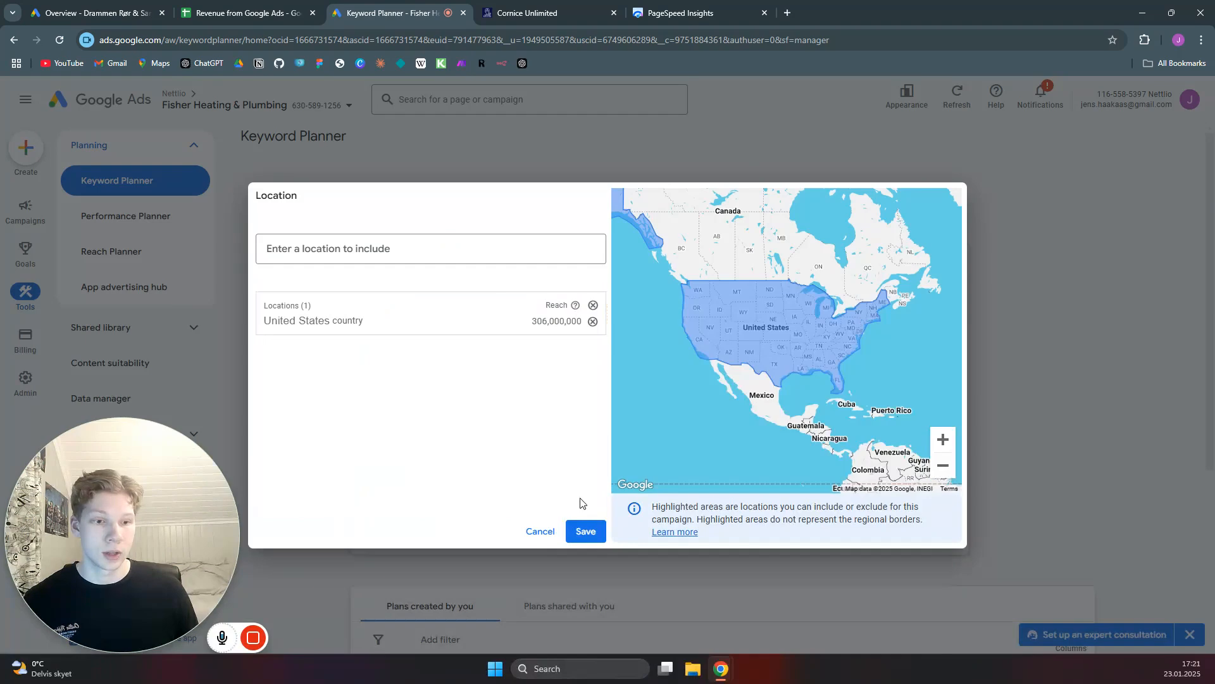
pyautogui.click(591, 537)
# - Get keyword ideas for "landscaper" and examine the low and high top-of-page bid ranges
pyautogui.click(601, 360)
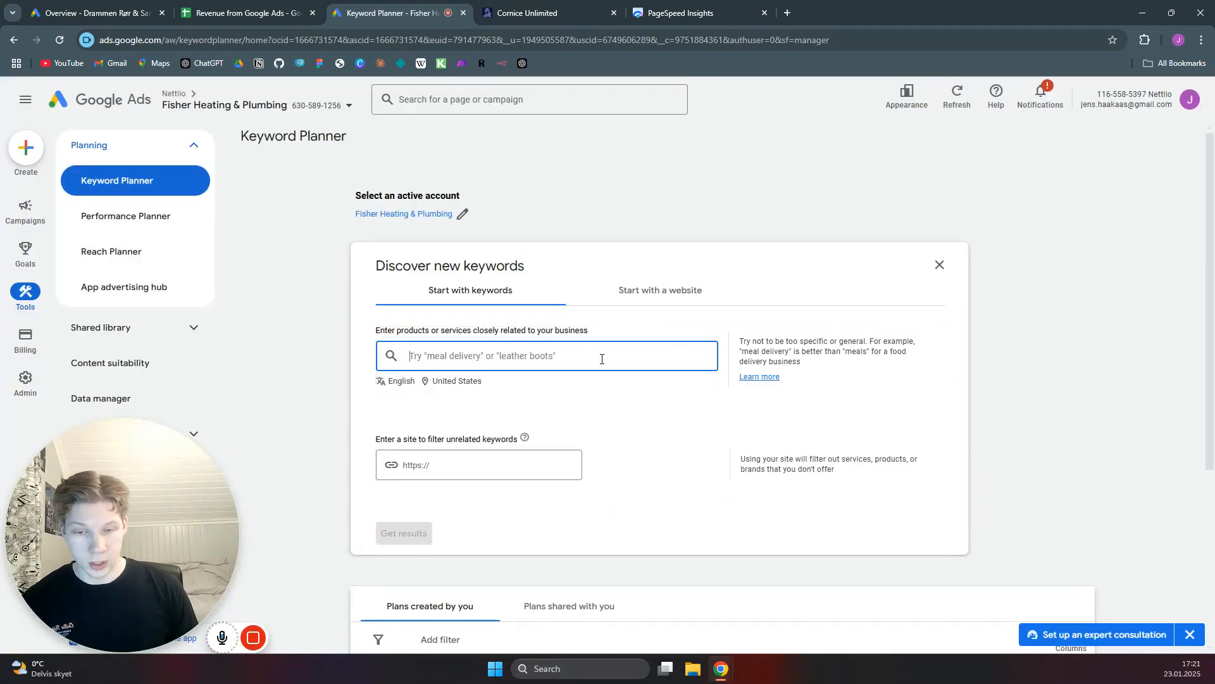
pyautogui.write('lands')
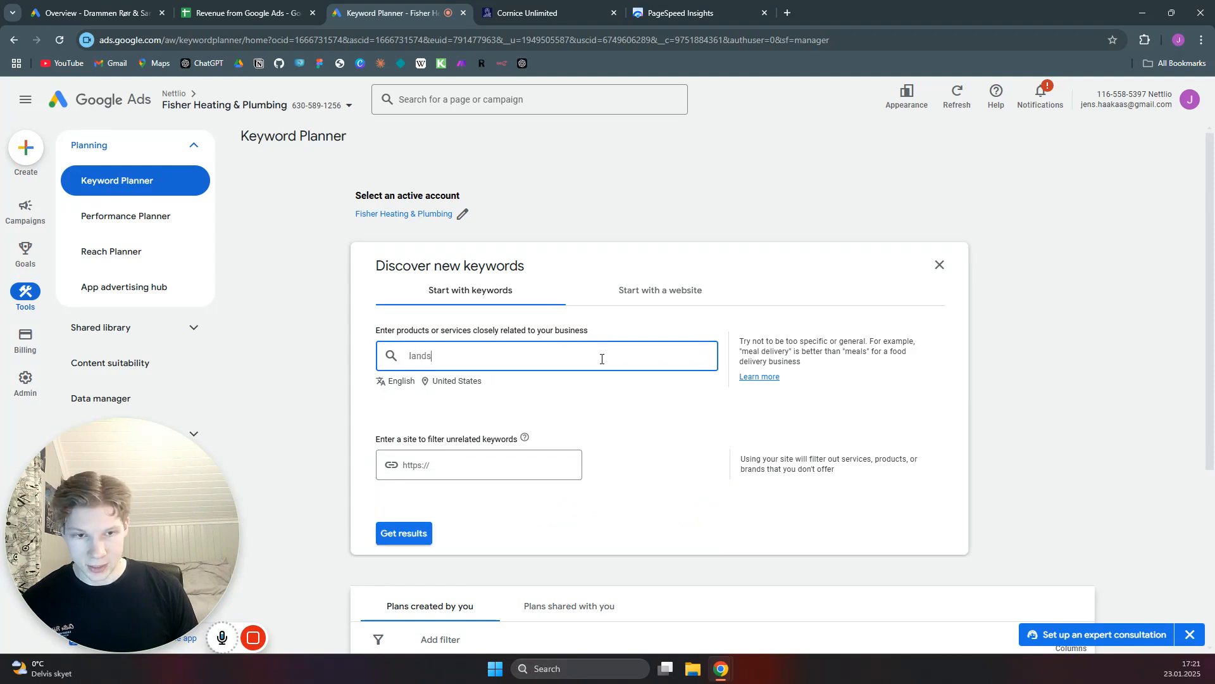
pyautogui.write('caper')
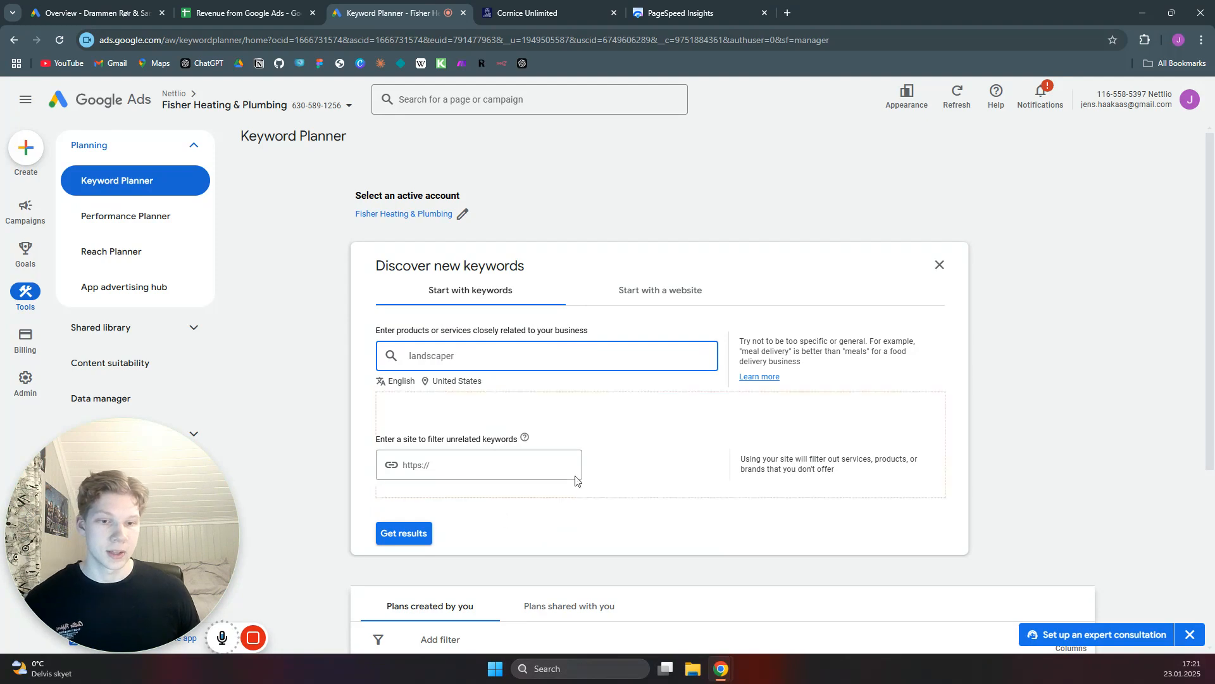
pyautogui.press('Return')
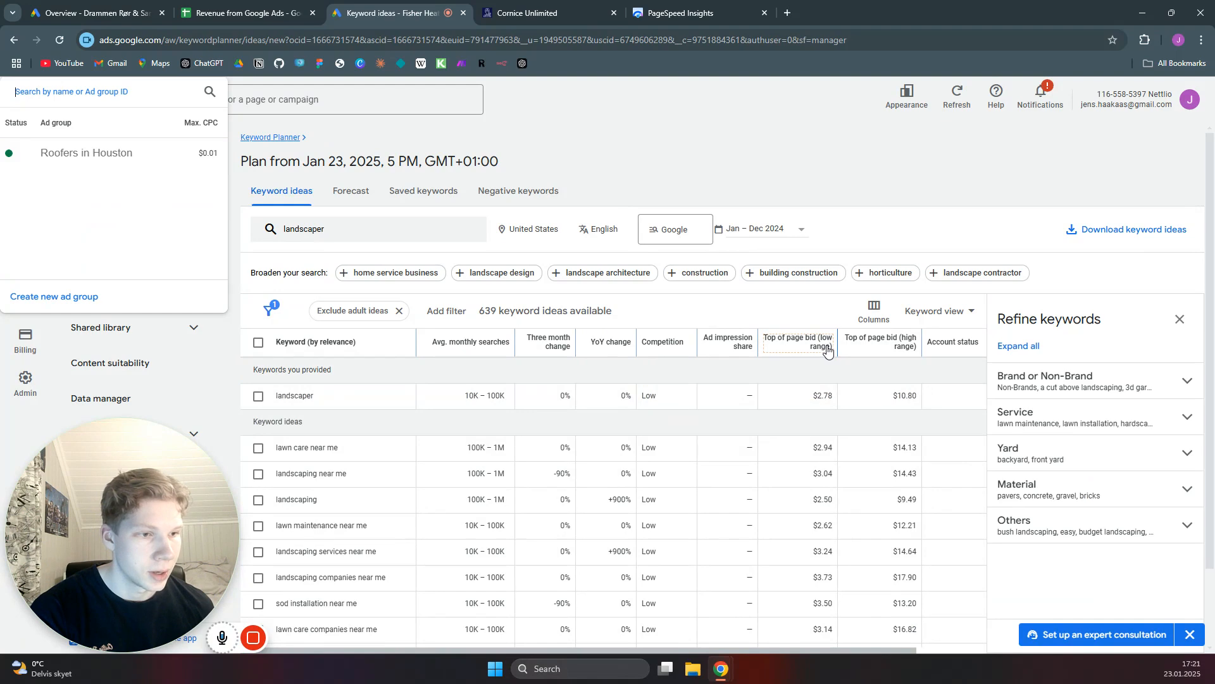
pyautogui.moveTo(923, 342)
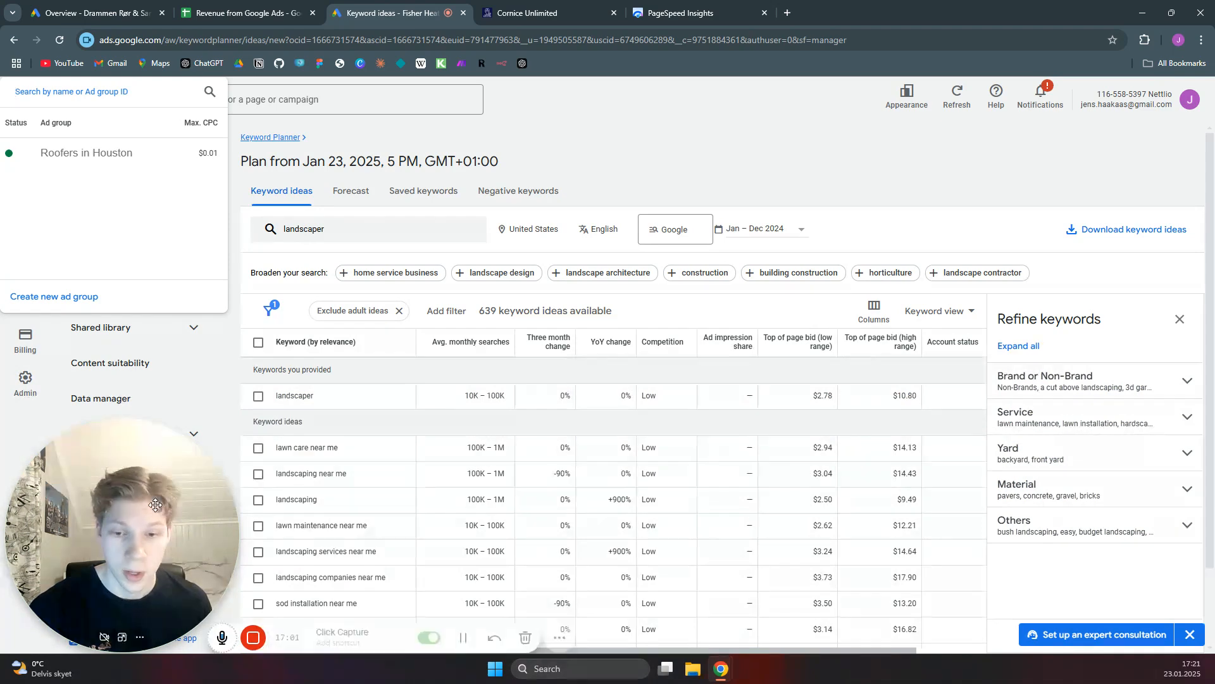
pyautogui.moveTo(180, 497); pyautogui.dragTo(1129, 494)
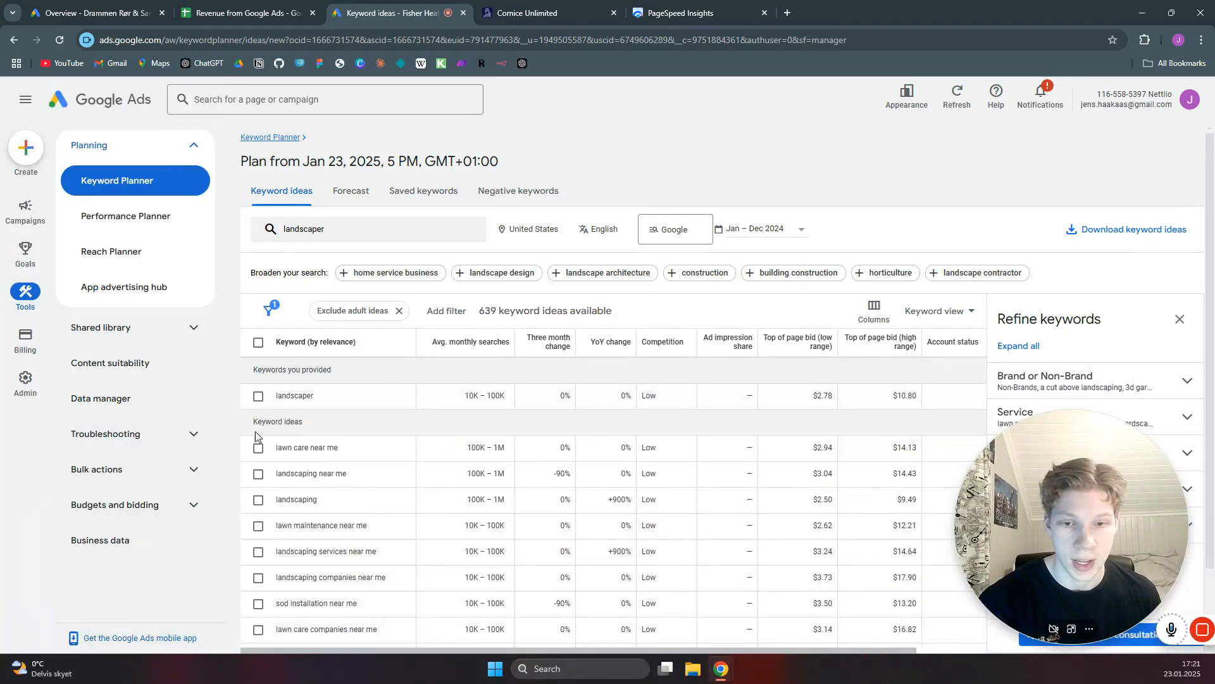
# - Select the keyword "landscaper" and the first eight keyword ideas, from "lawn care near me" through "lawn care companies near me"
pyautogui.click(258, 396)
pyautogui.click(258, 448)
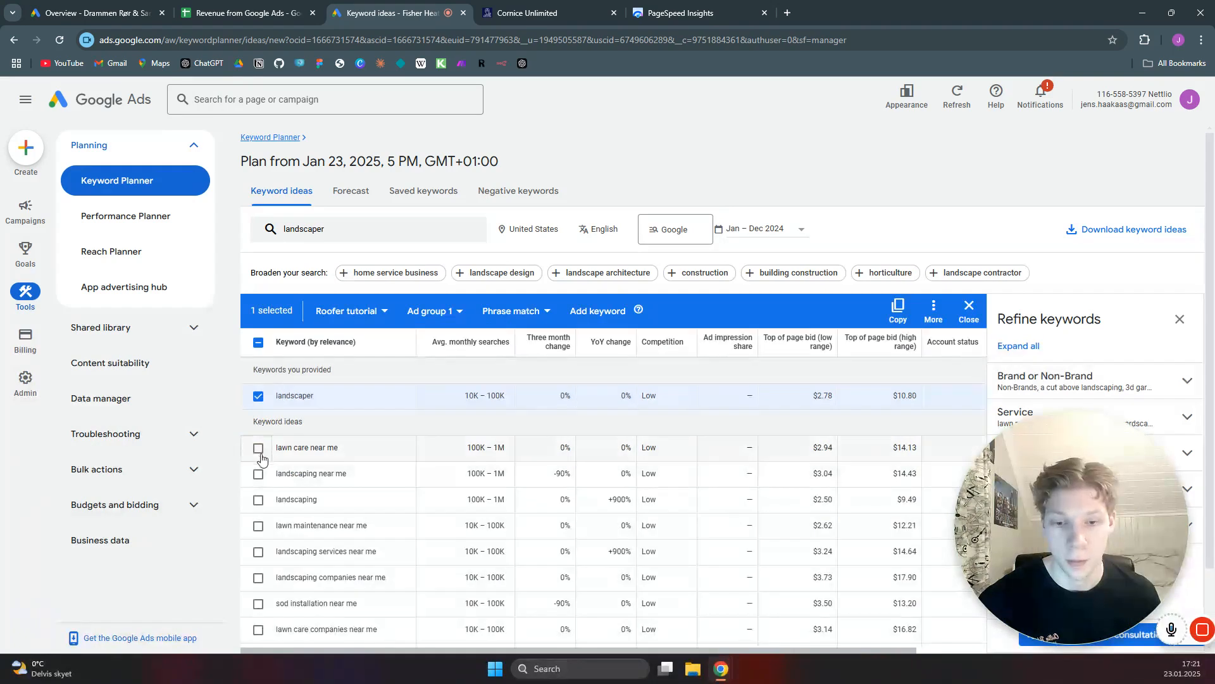
pyautogui.click(258, 475)
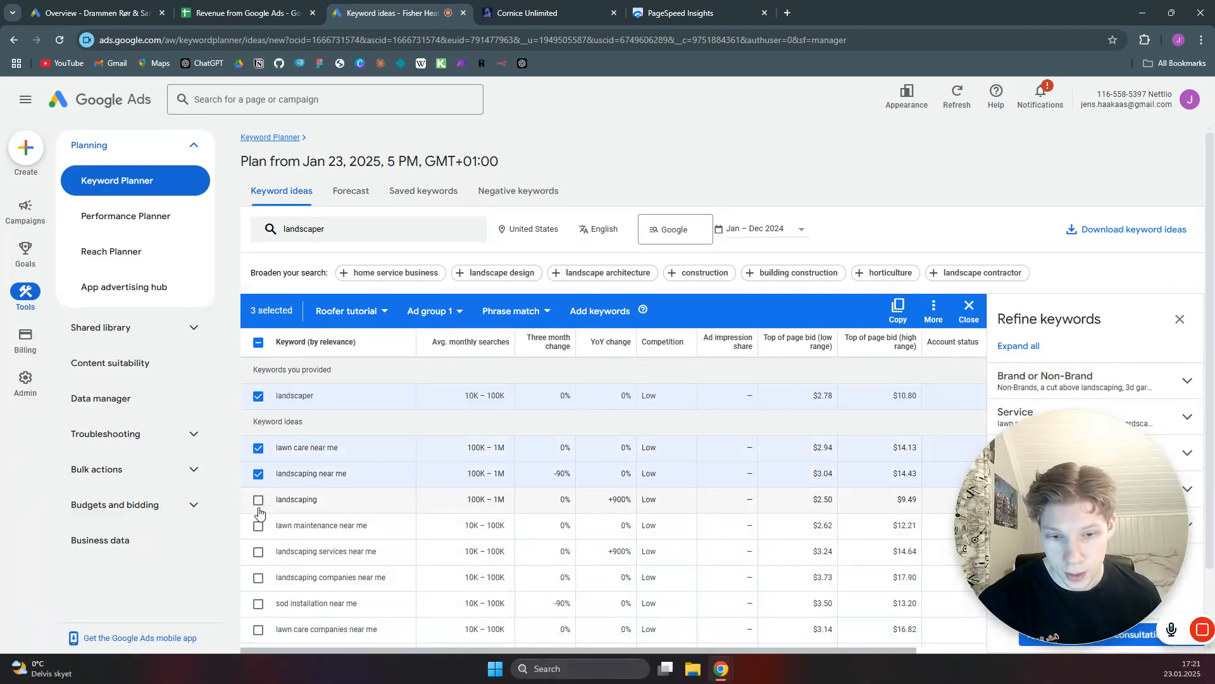
pyautogui.click(259, 500)
pyautogui.click(258, 525)
pyautogui.click(259, 551)
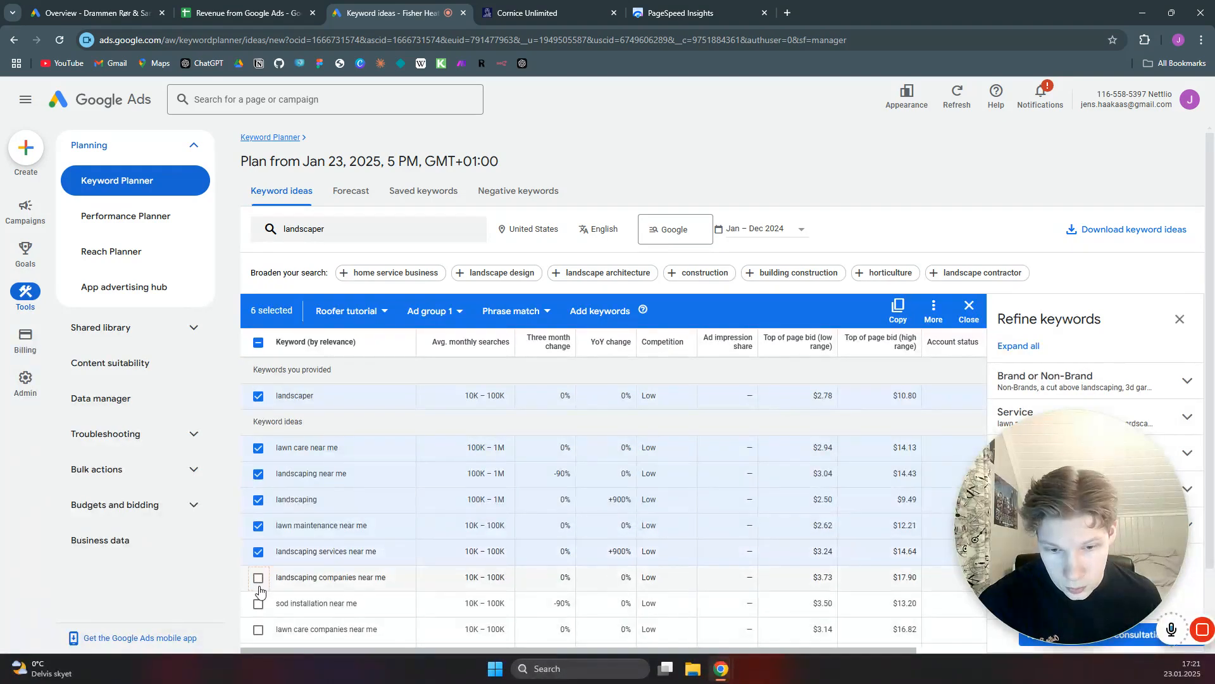
pyautogui.click(259, 577)
pyautogui.click(258, 604)
pyautogui.click(258, 629)
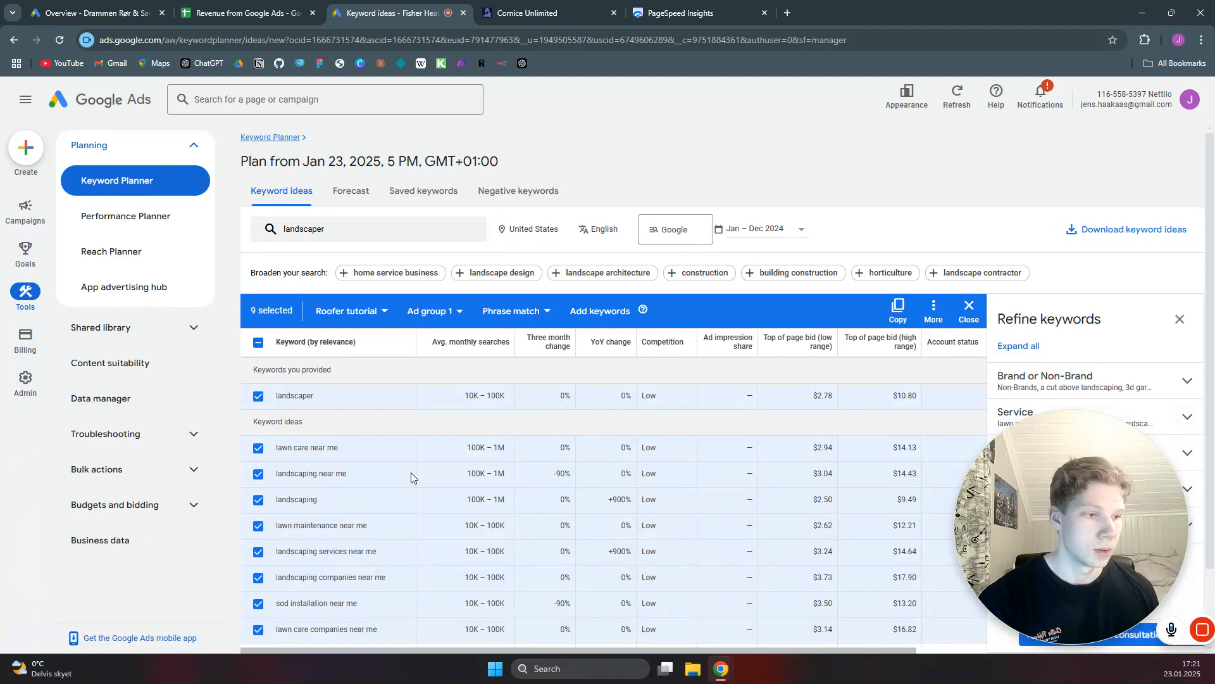
# - Add the selected keywords as phrase match to the Landscaper Boston ad group in the Landscaping tutorial campaign
pyautogui.click(385, 311)
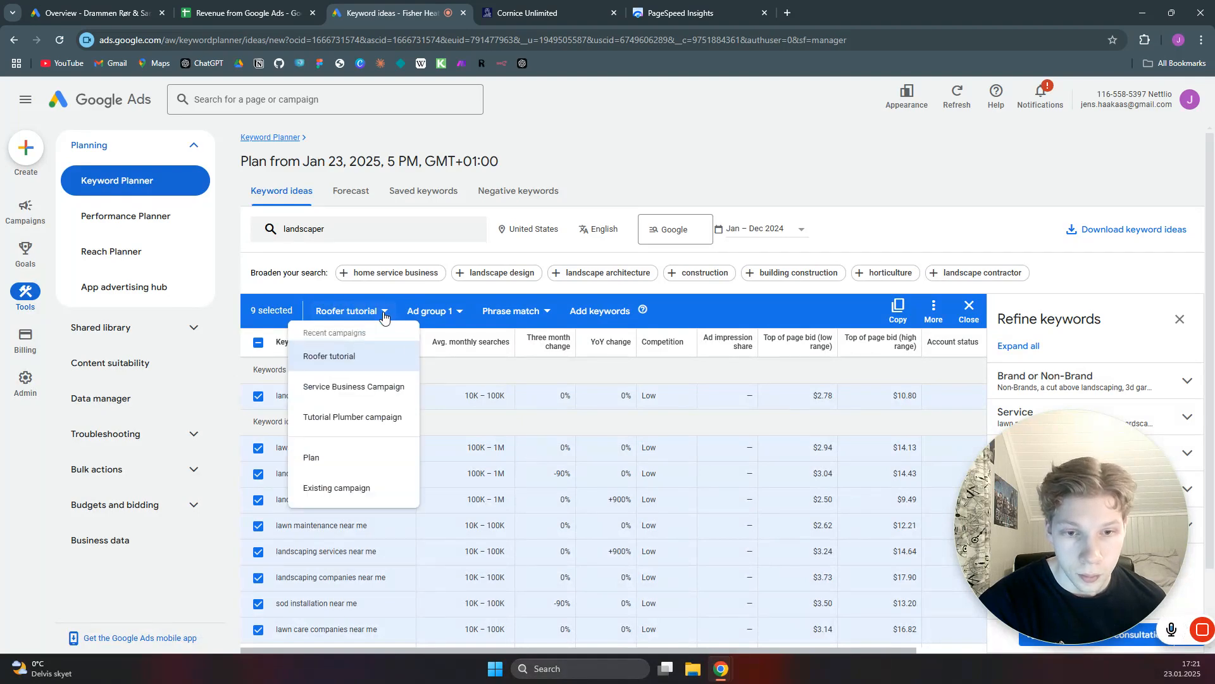
pyautogui.click(340, 489)
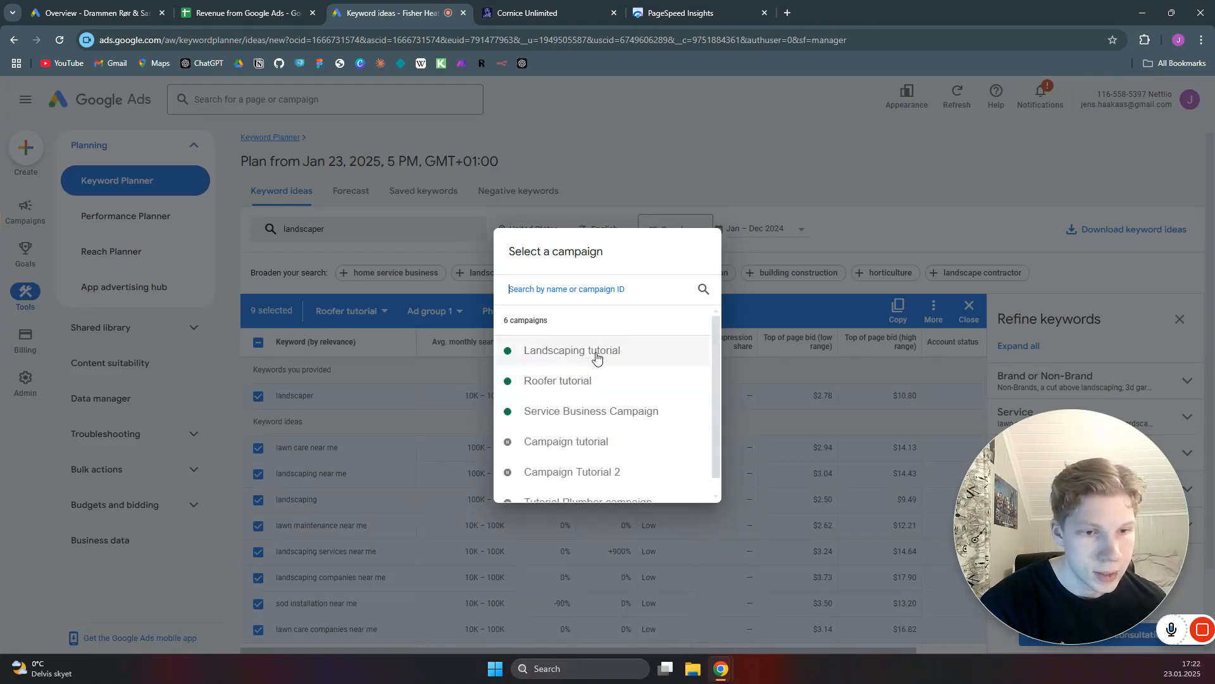
pyautogui.click(596, 356)
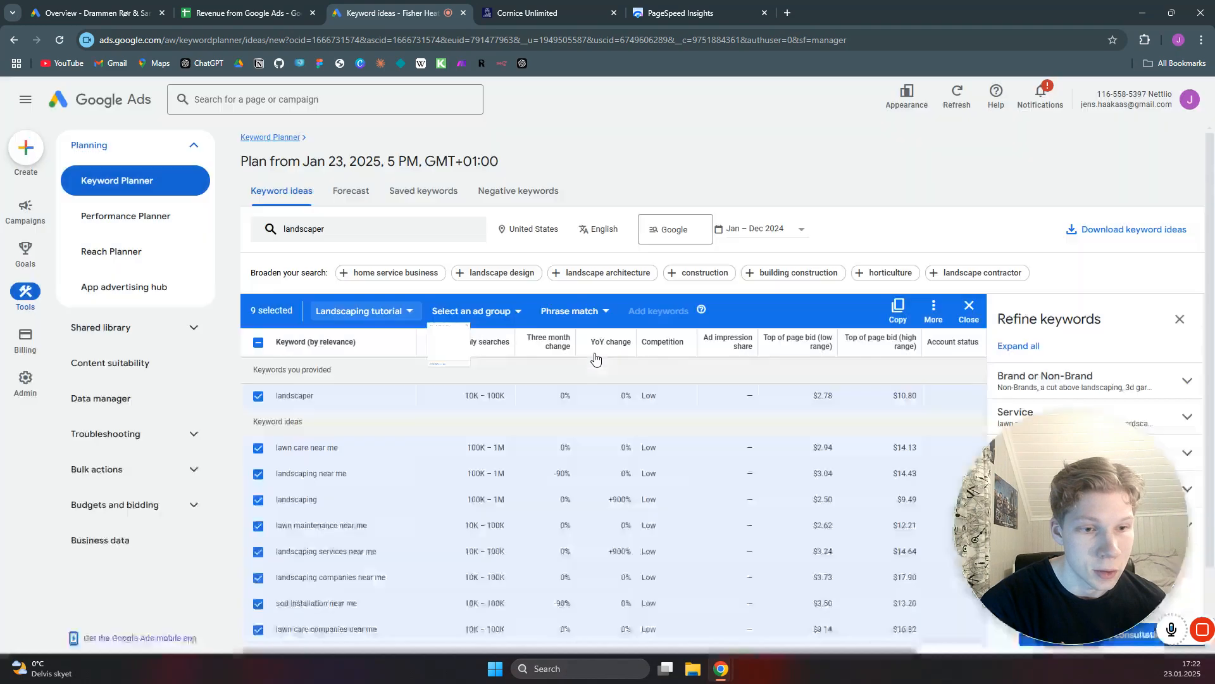
pyautogui.click(514, 398)
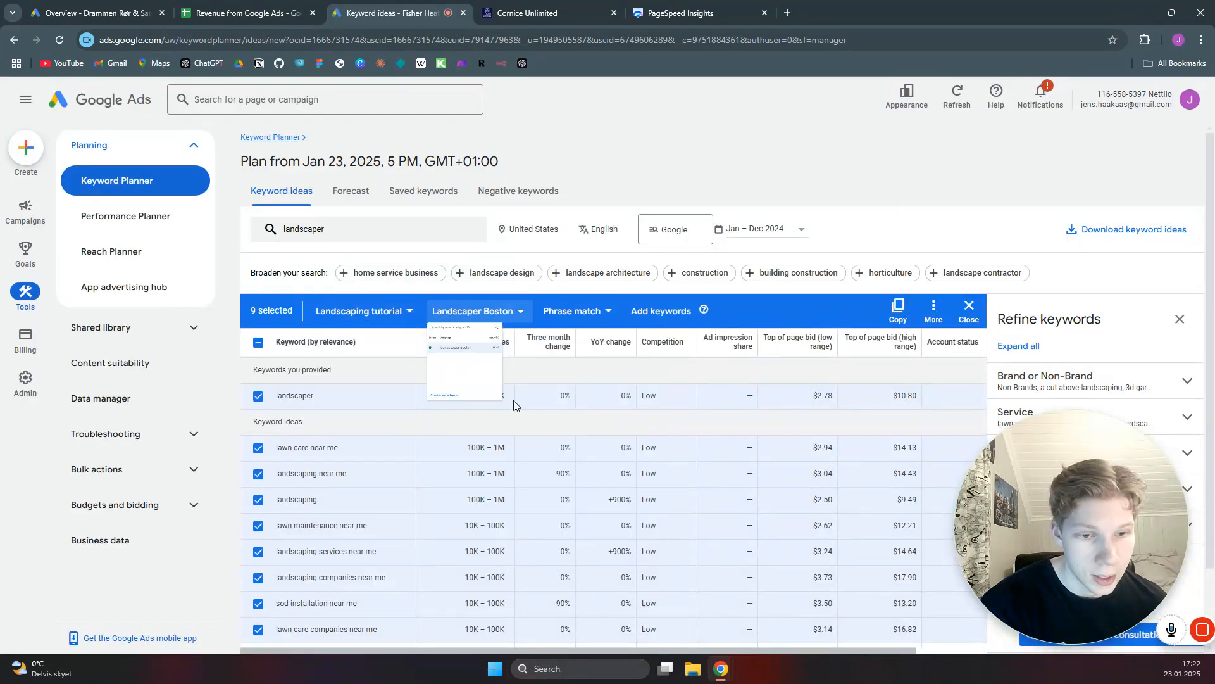
pyautogui.click(585, 314)
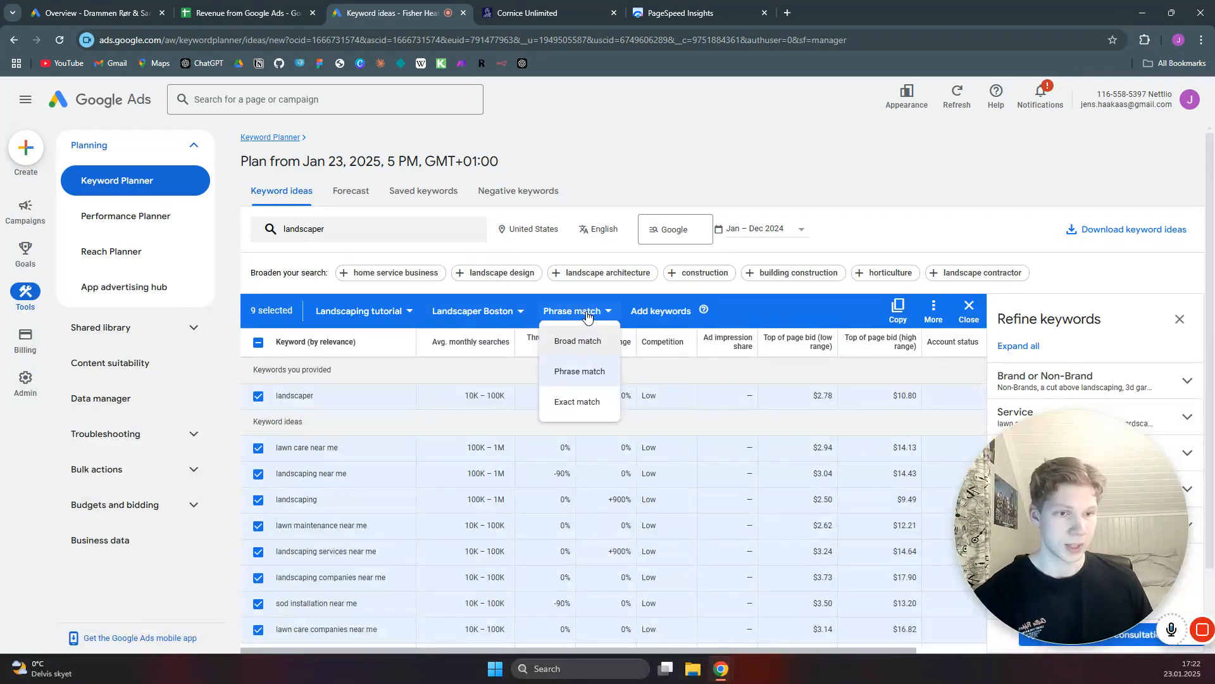
pyautogui.click(576, 373)
pyautogui.click(657, 310)
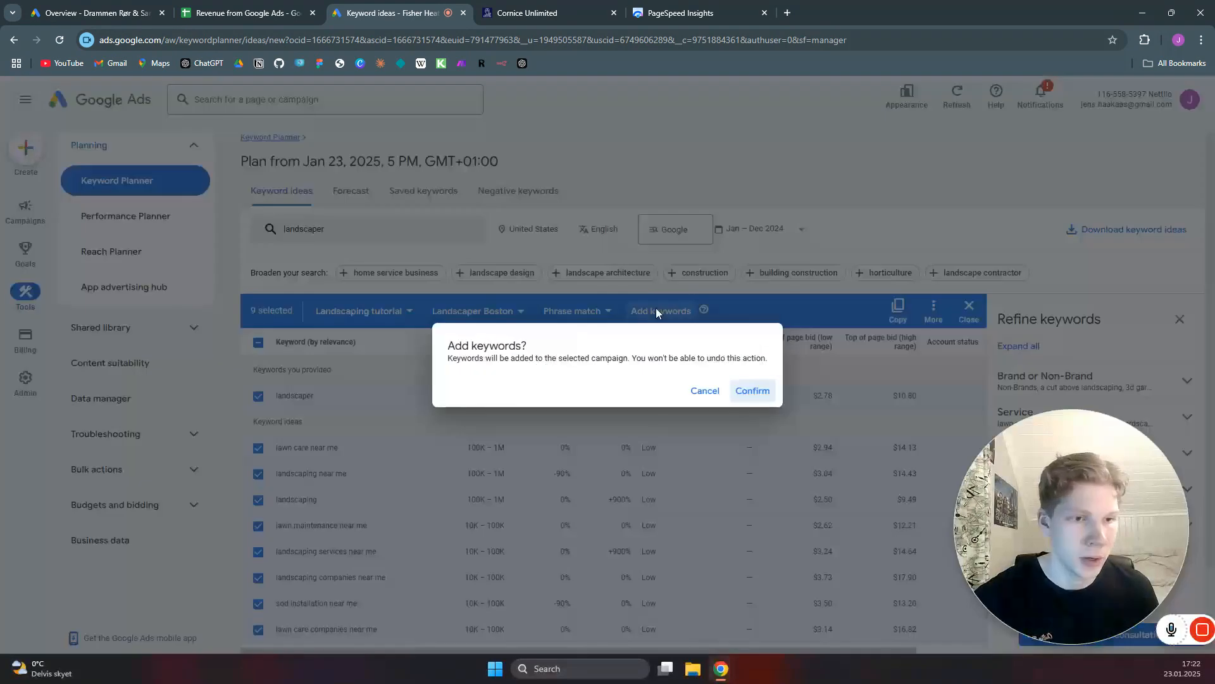
pyautogui.click(745, 387)
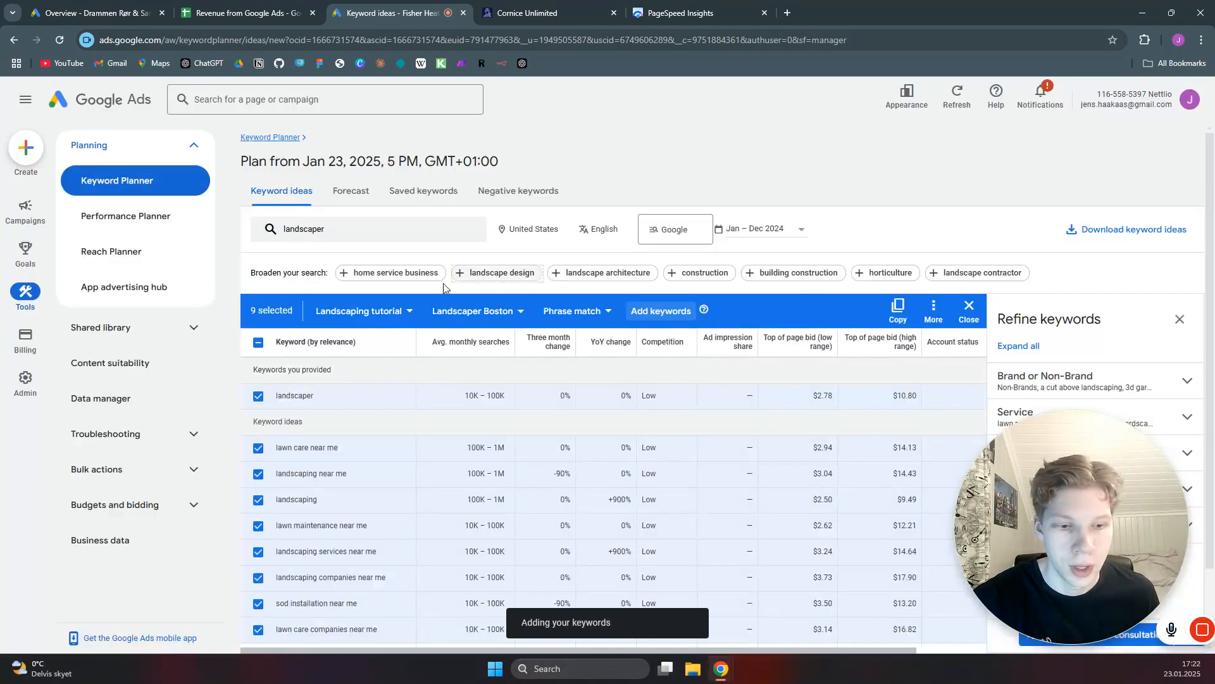
# - Go back to the campaign's ad groups and open the search keywords of the Landscaper Boston ad group
pyautogui.click(25, 218)
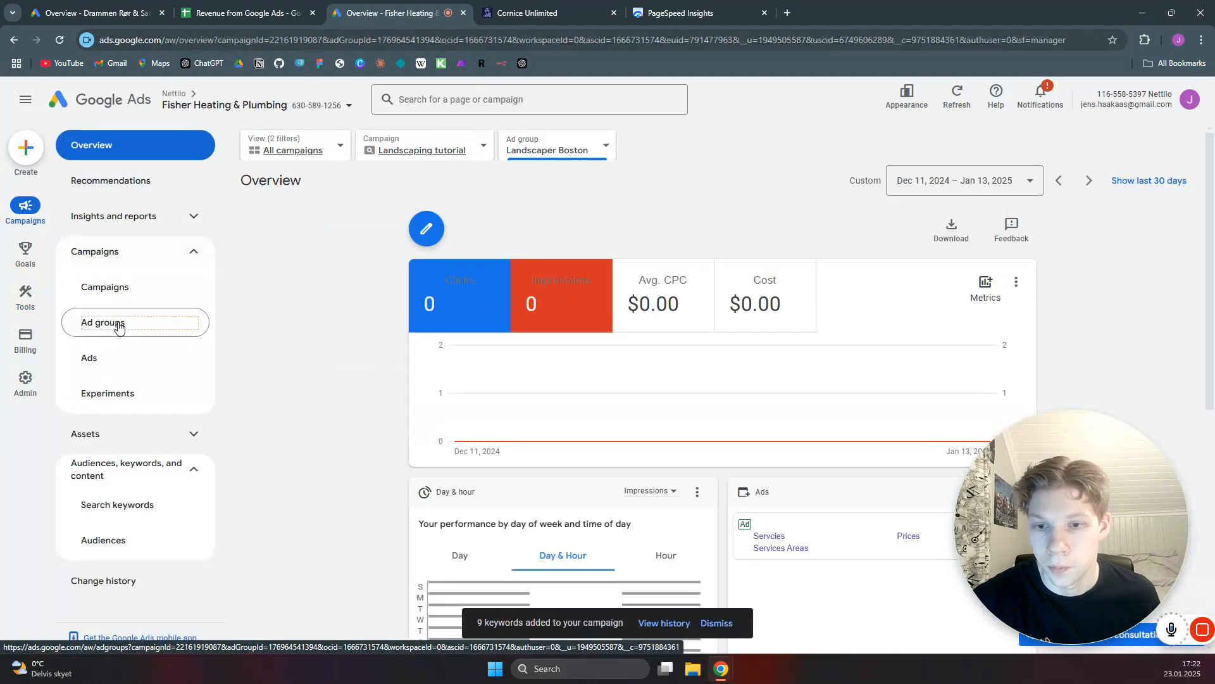
pyautogui.click(120, 326)
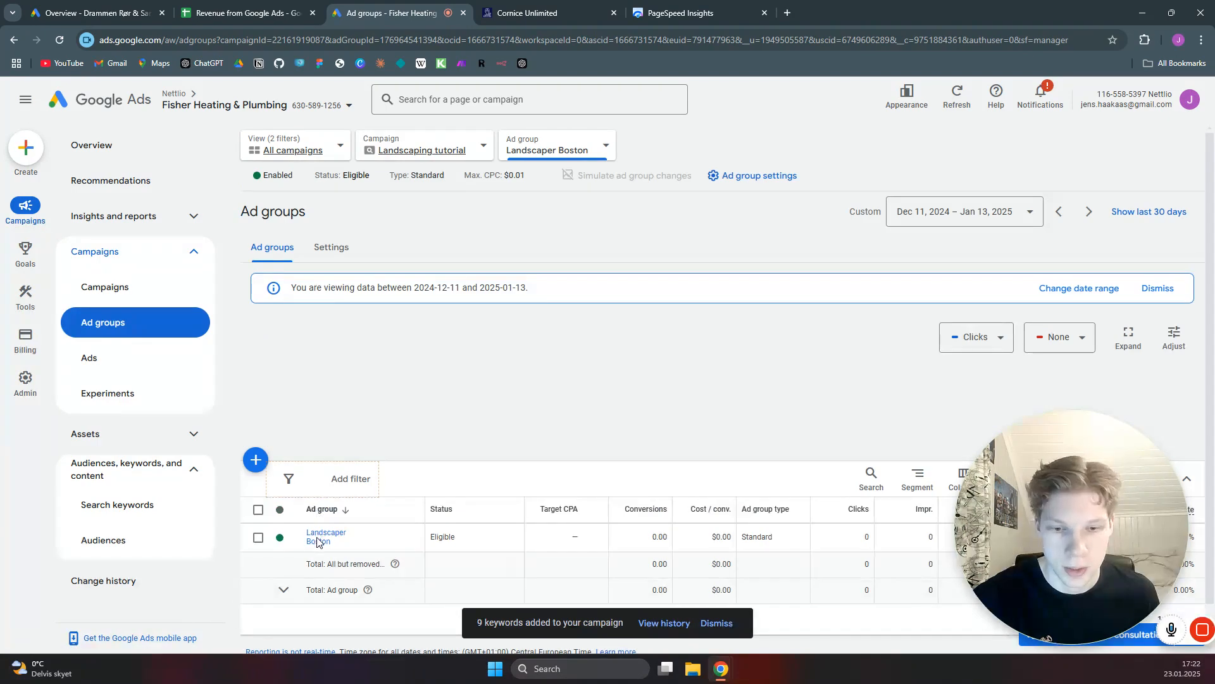
pyautogui.moveTo(324, 544)
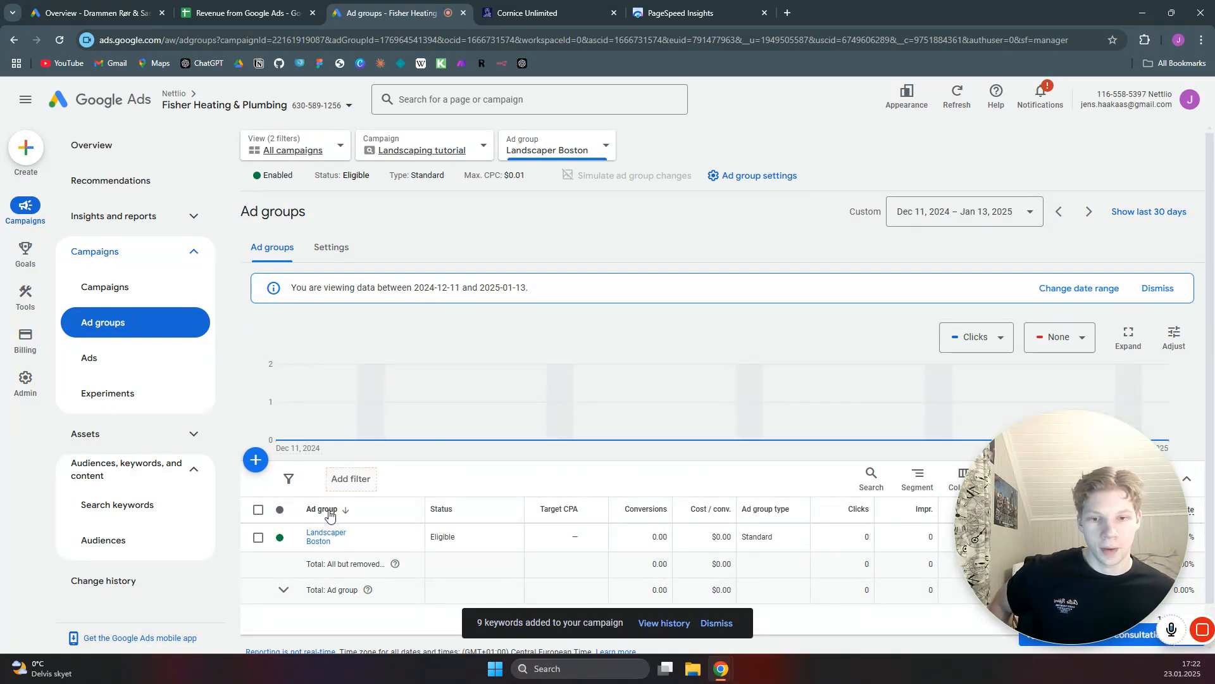
pyautogui.click(326, 540)
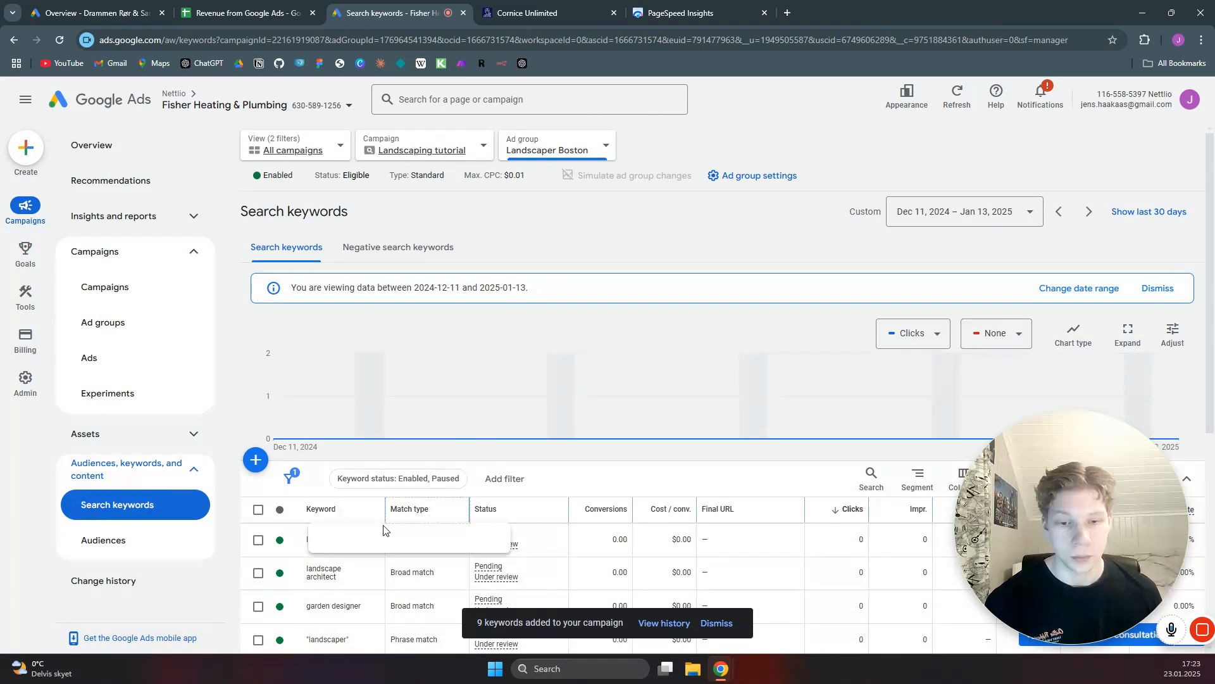
pyautogui.moveTo(385, 530)
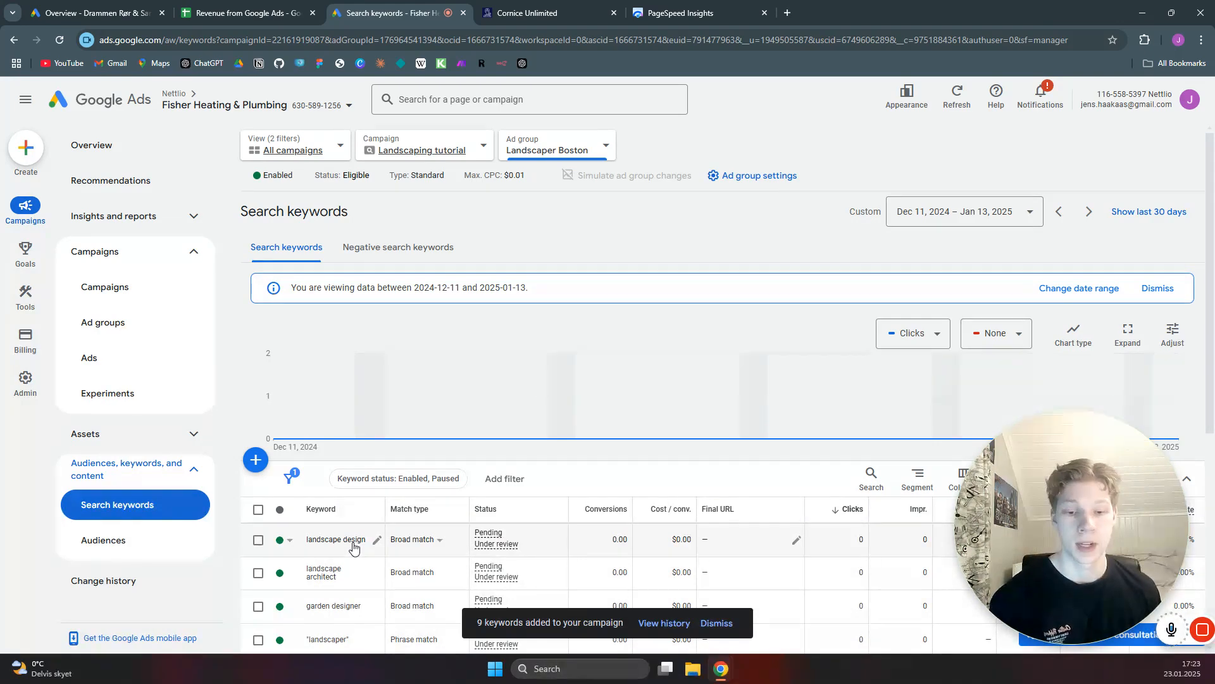
# - Change the match type of all 17 keywords in the Landscaper Boston ad group to phrase match, and review the keyword list
pyautogui.scroll(-2, 352, 545)
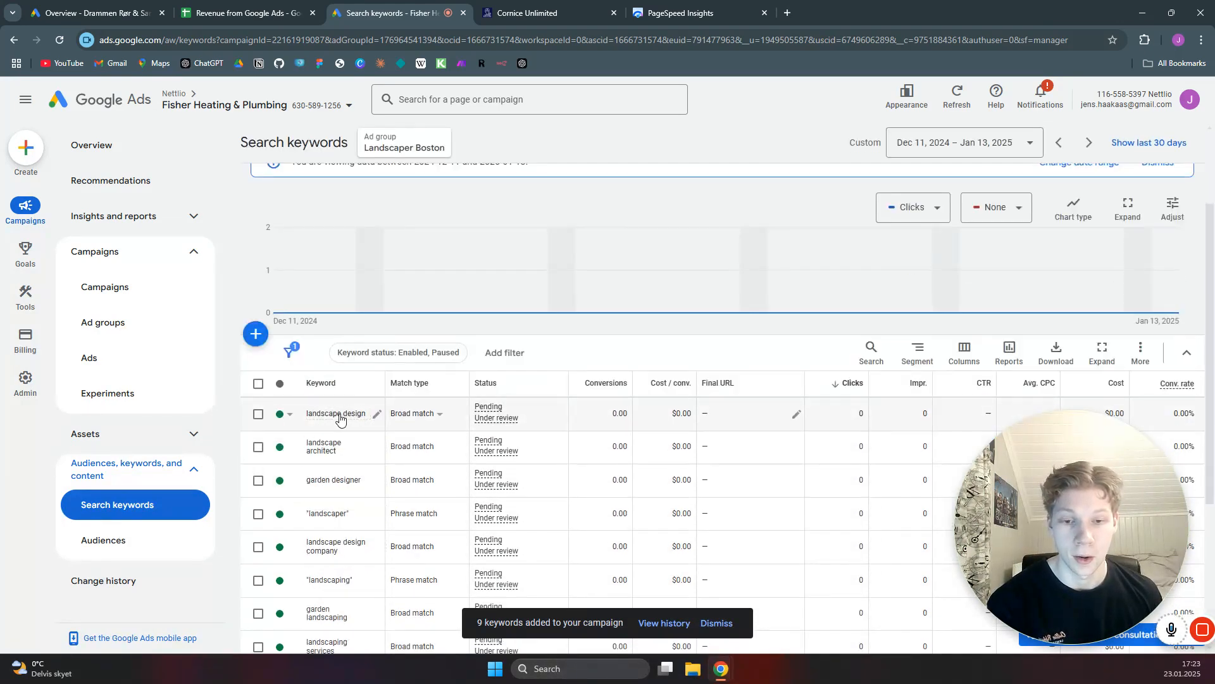
pyautogui.click(259, 385)
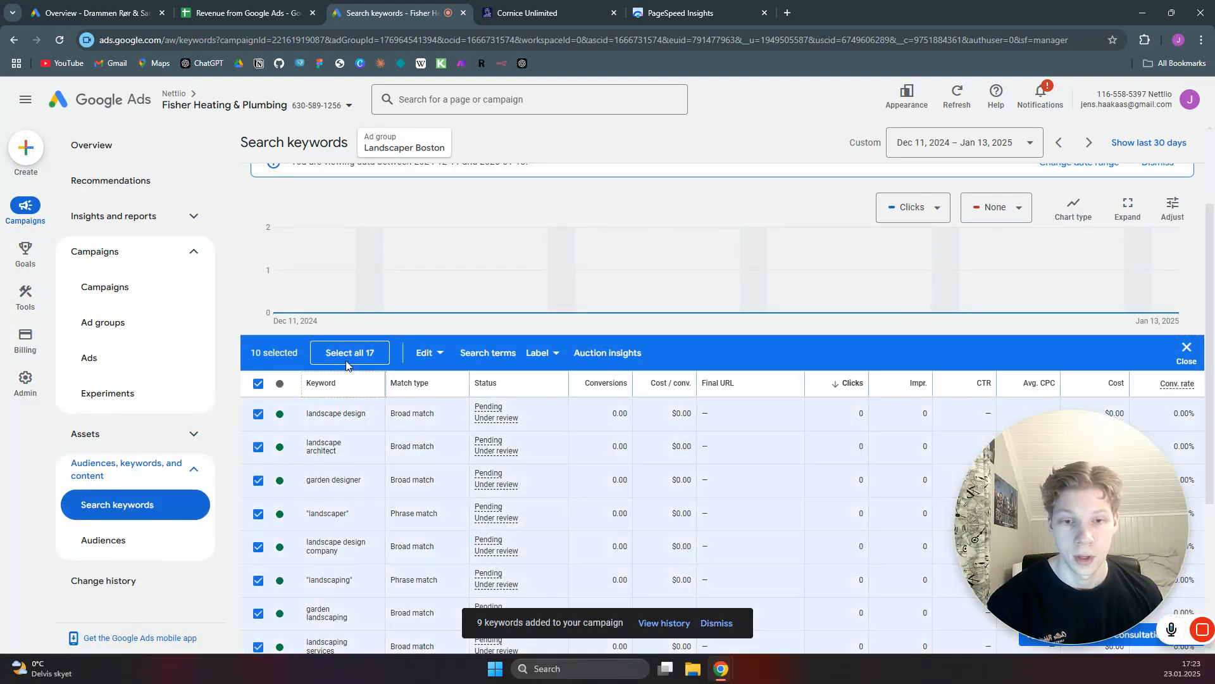
pyautogui.click(347, 360)
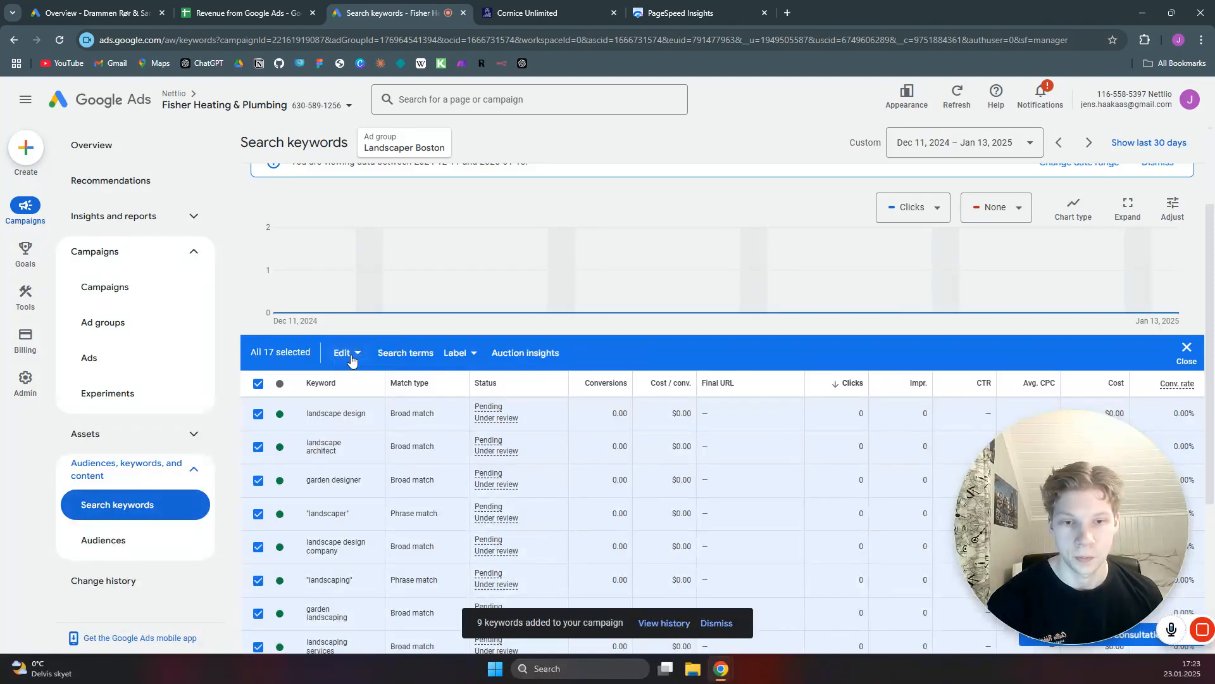
pyautogui.click(347, 353)
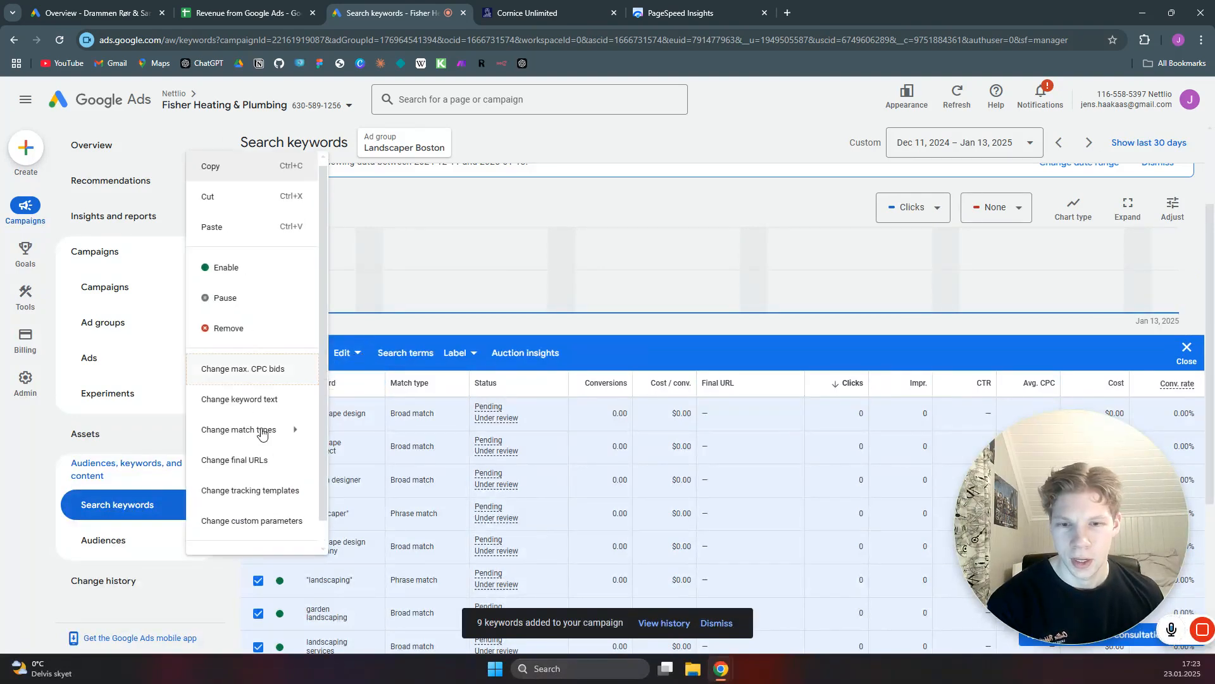
pyautogui.moveTo(289, 437)
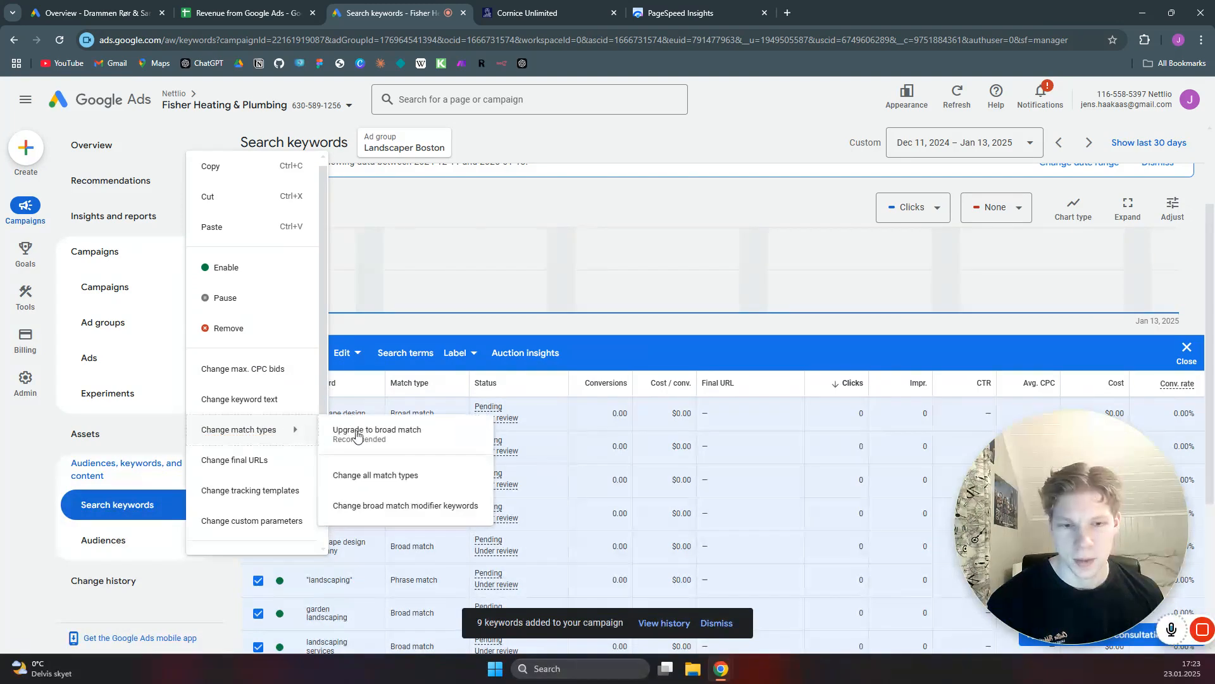
pyautogui.click(391, 476)
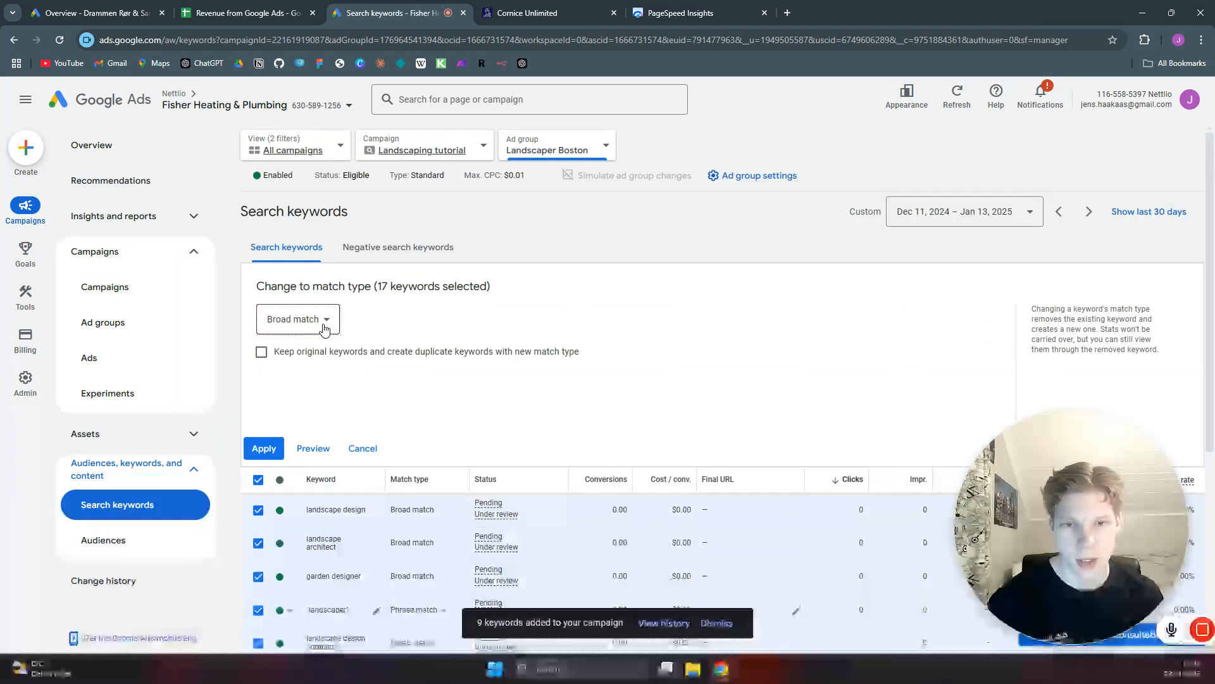
pyautogui.click(324, 326)
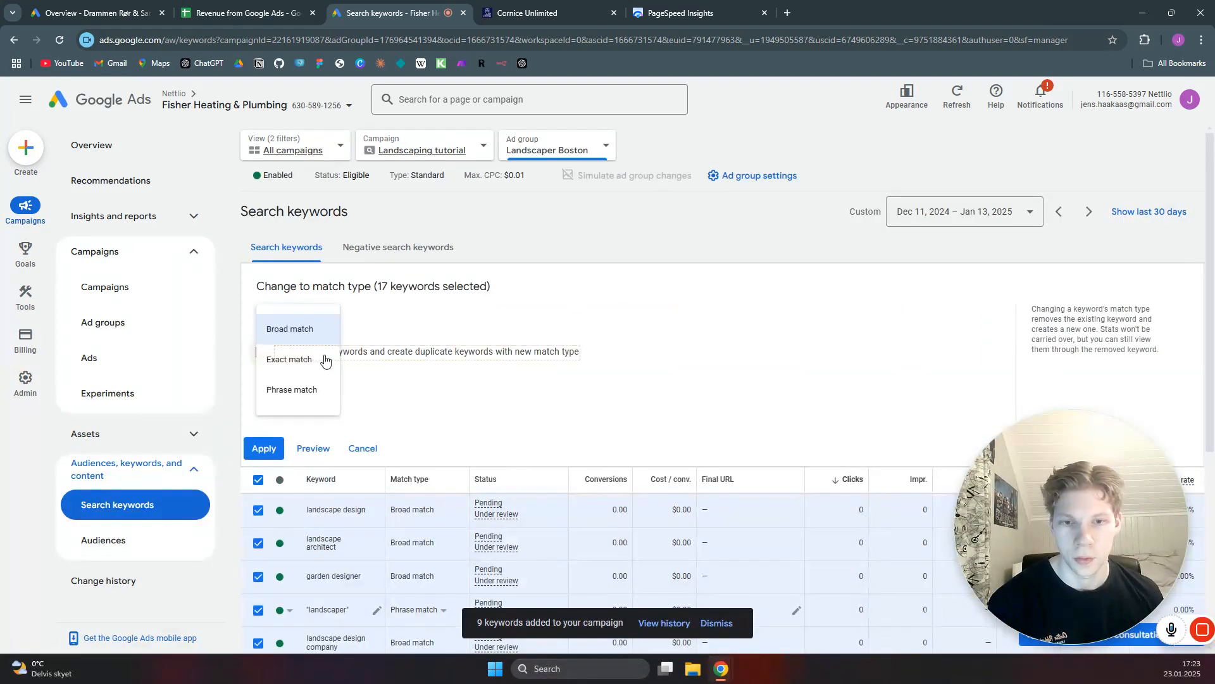
pyautogui.click(306, 399)
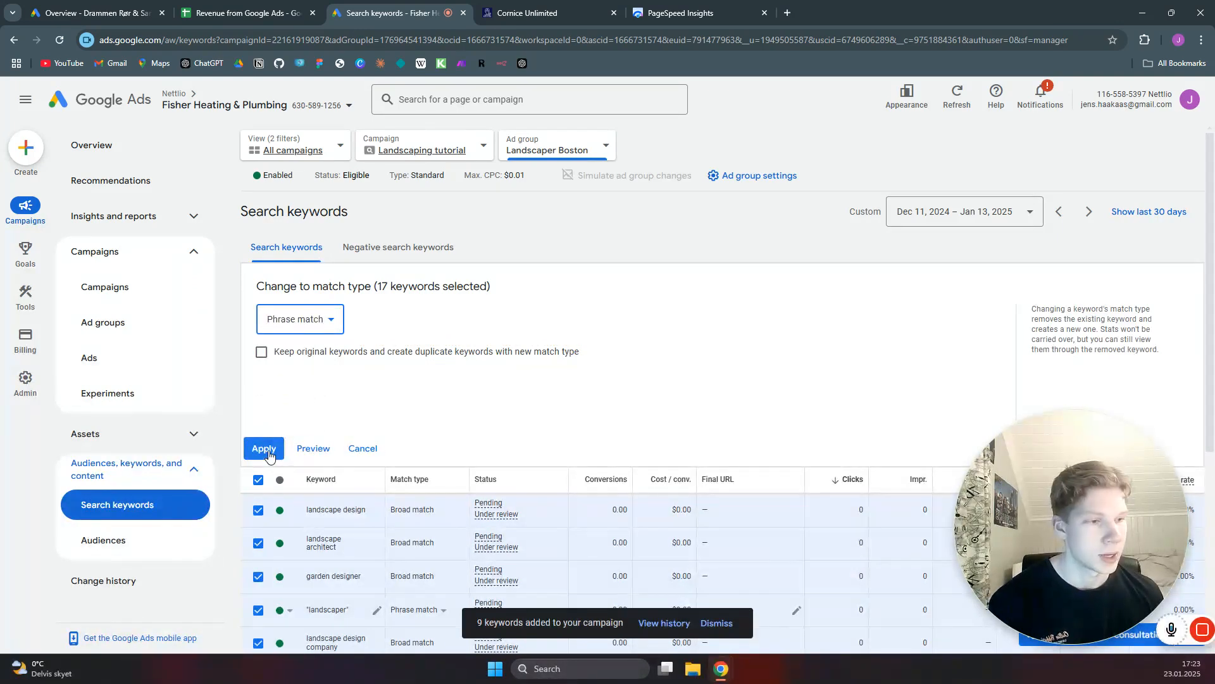
pyautogui.click(264, 448)
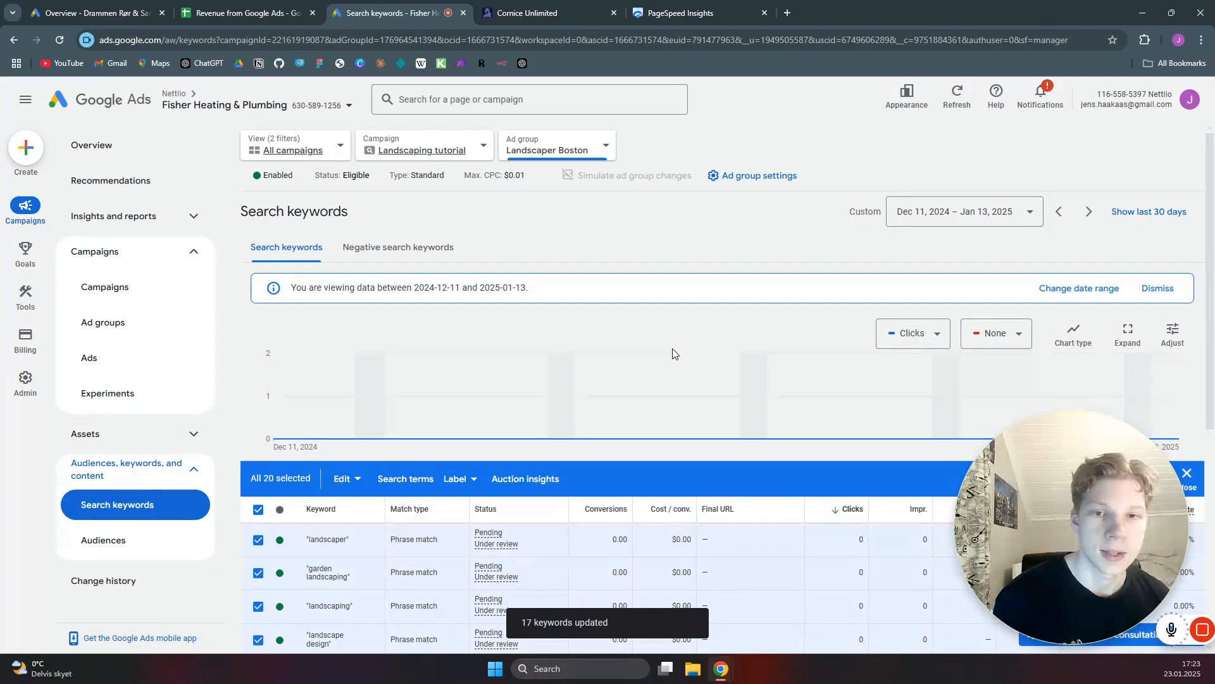
pyautogui.scroll(-4, 567, 251)
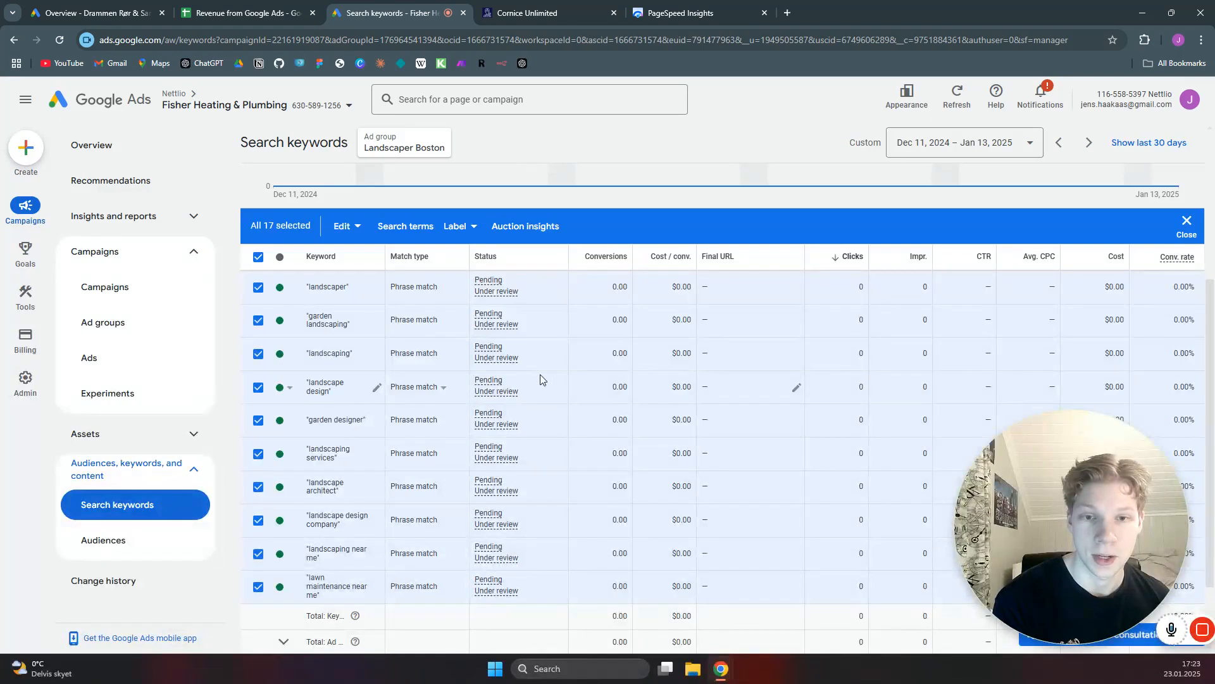
pyautogui.scroll(4, 526, 371)
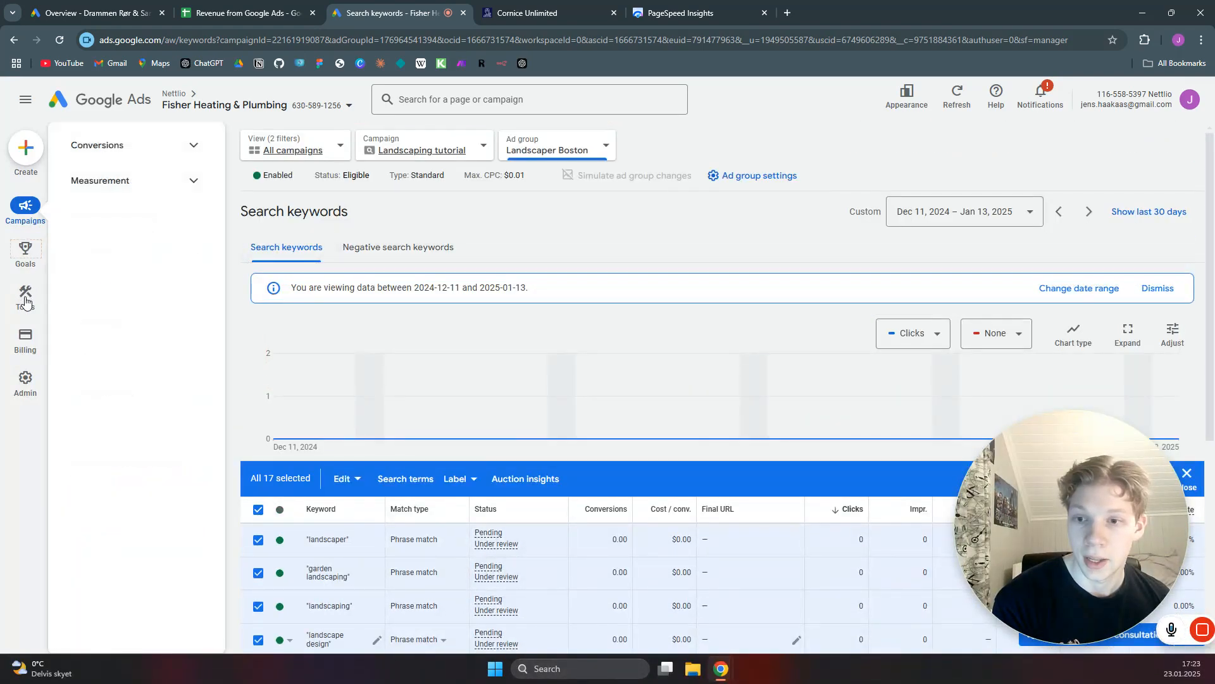
# - Open the negative keyword exclusion lists in the account's shared library
pyautogui.click(26, 299)
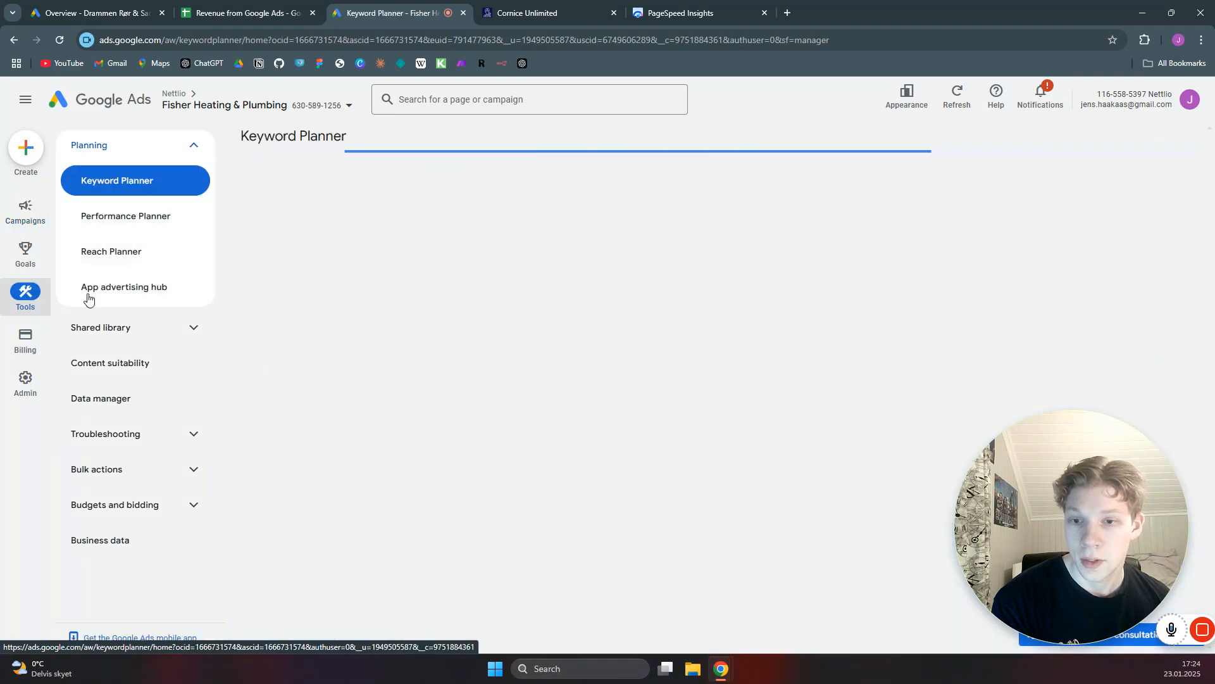
pyautogui.click(184, 327)
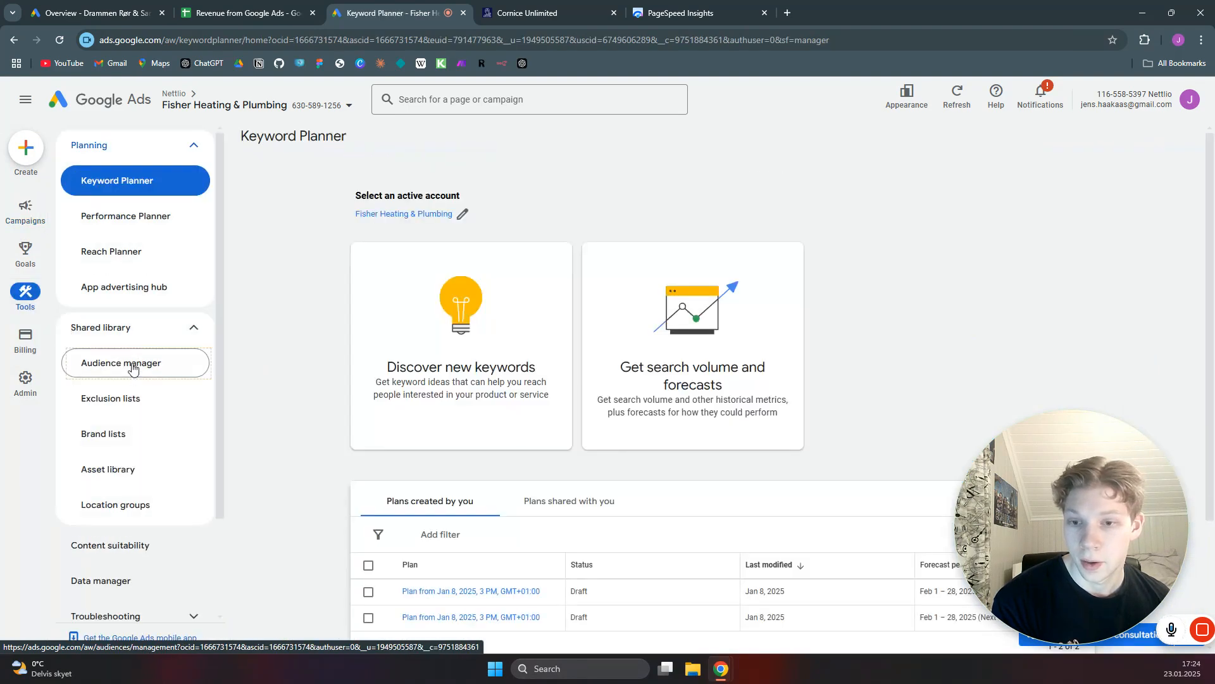
pyautogui.click(135, 397)
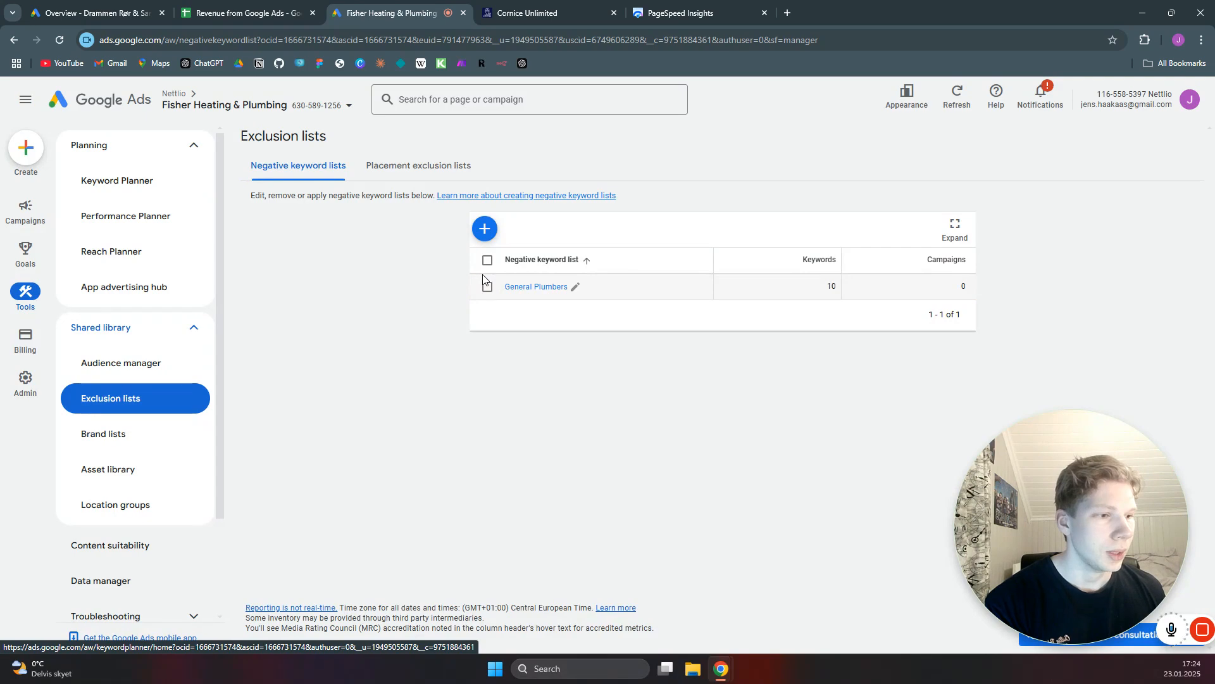
pyautogui.moveTo(1057, 636)
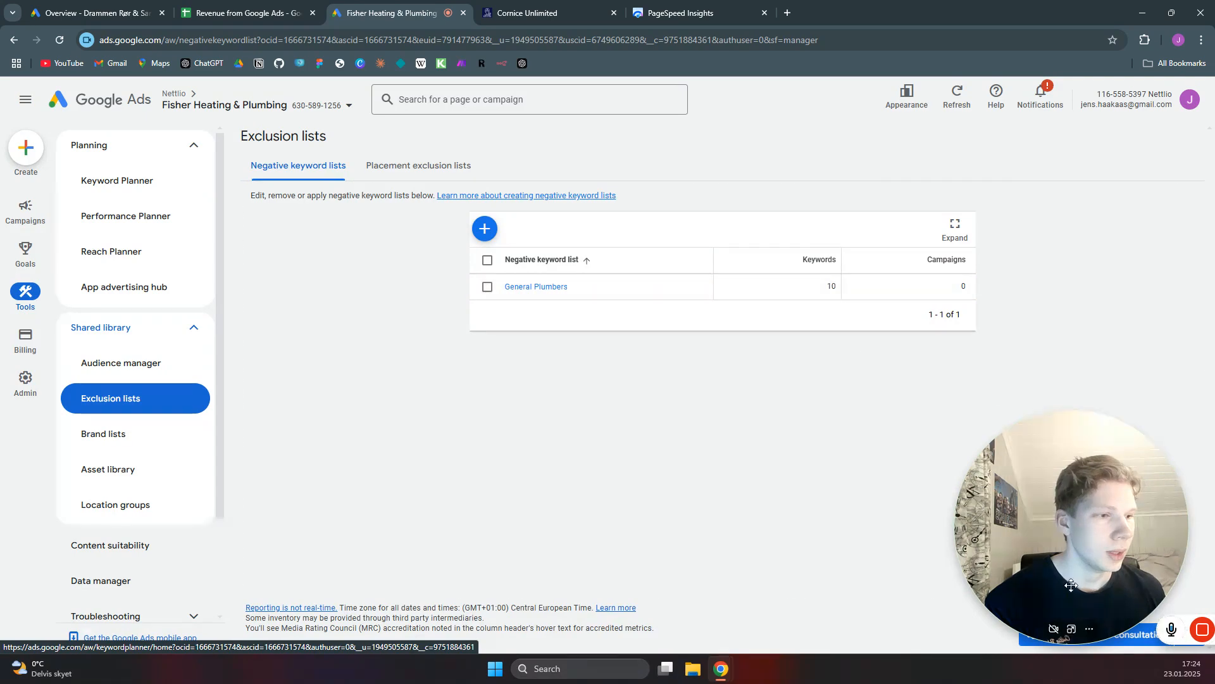
pyautogui.click(1055, 630)
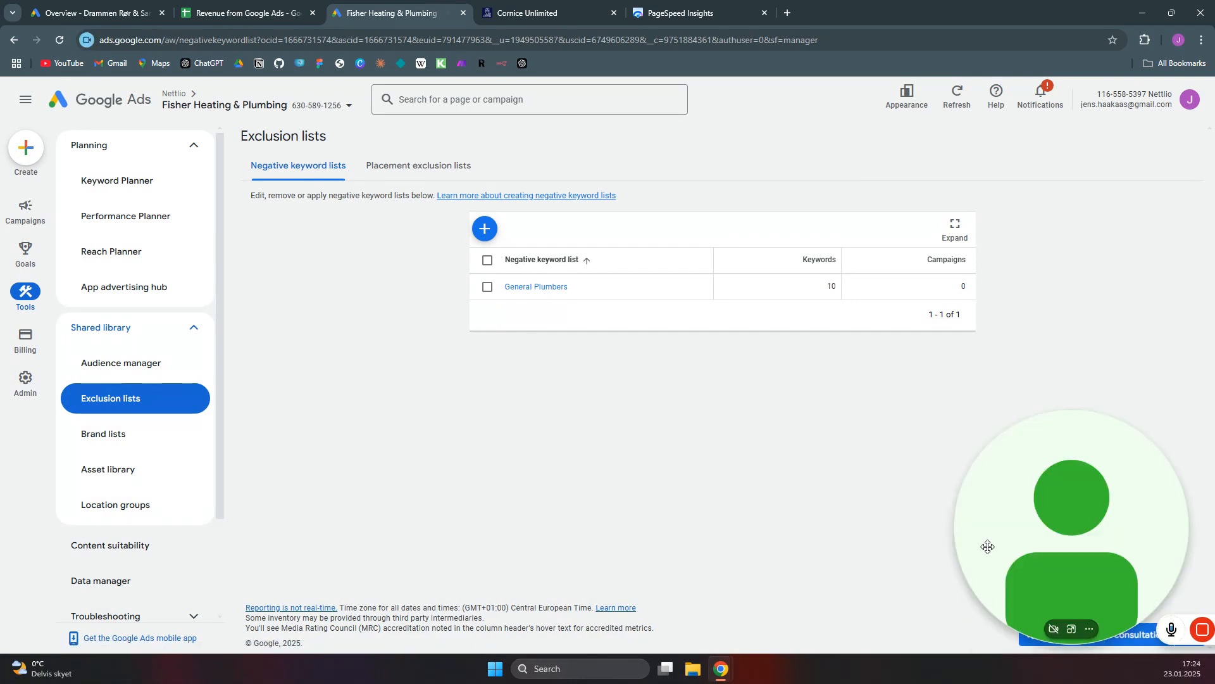
# - Fill in a new negative keyword list named "General negative list" with can, can i, cheap, could, diy, free, how, manuals, should and would
pyautogui.click(485, 231)
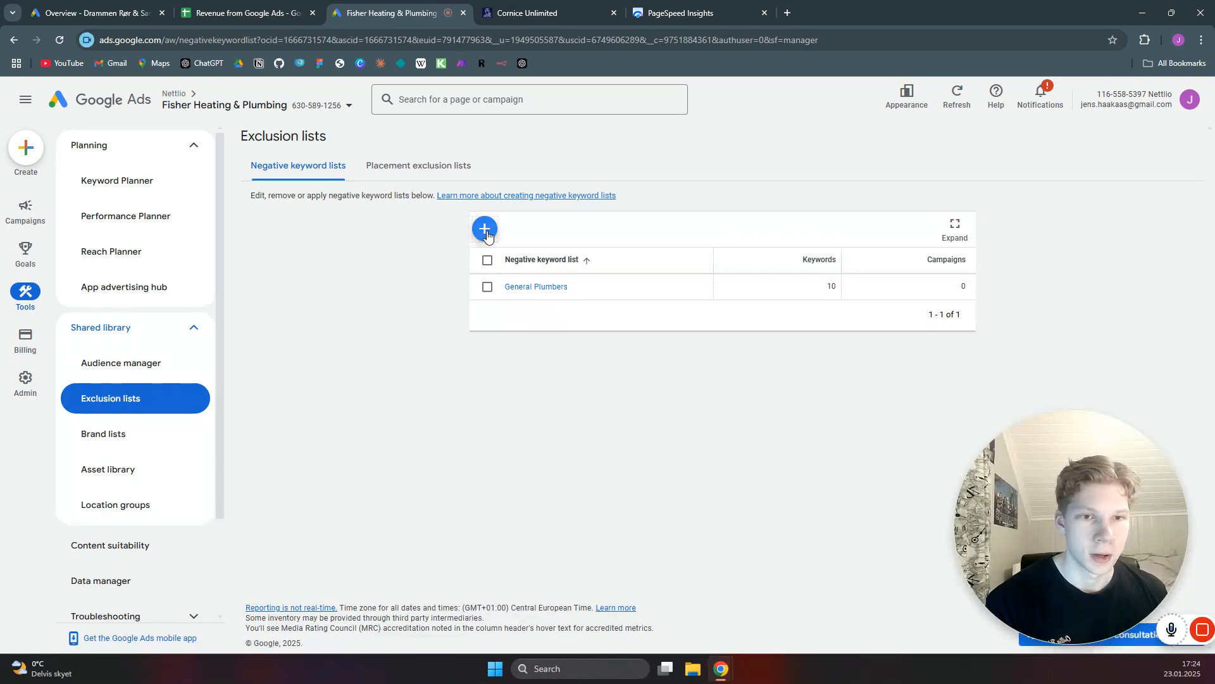
pyautogui.click(541, 252)
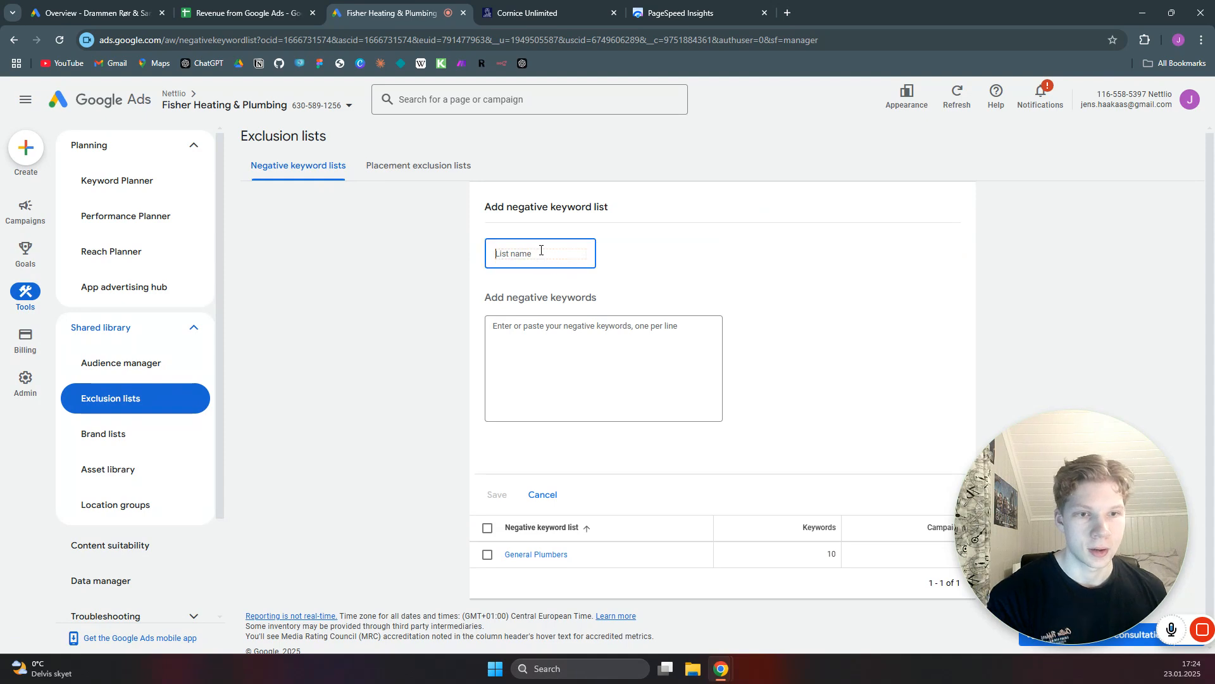
pyautogui.write('Ge')
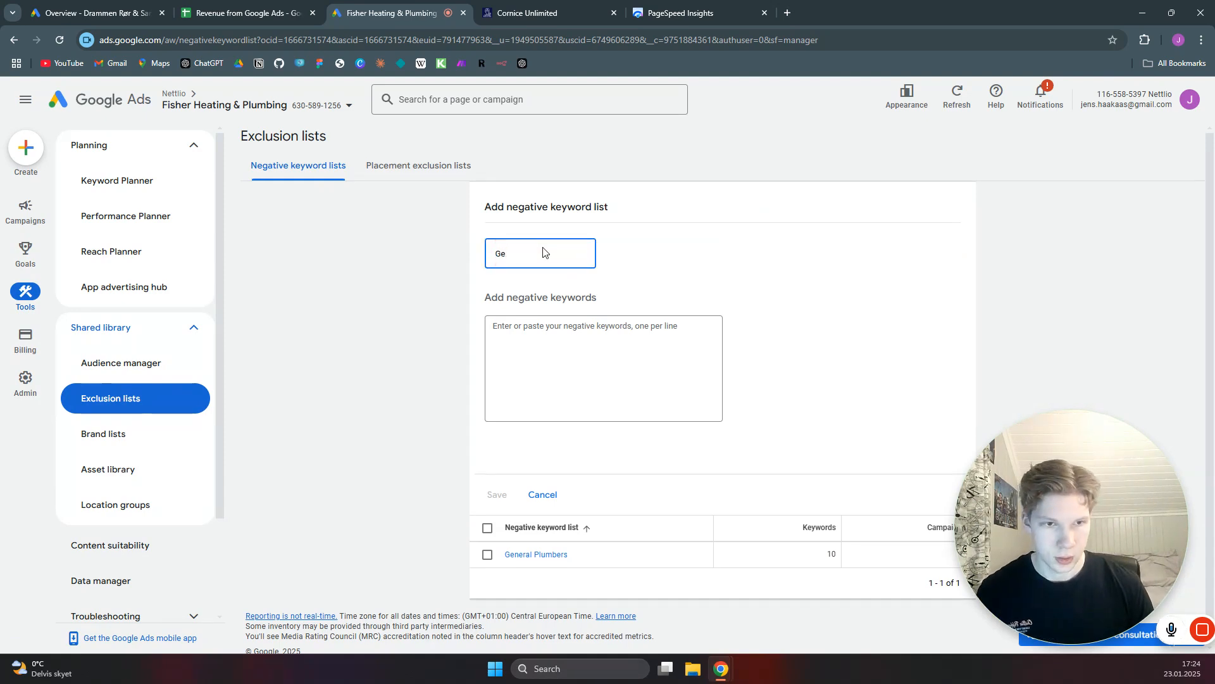
pyautogui.write('rneral neg')
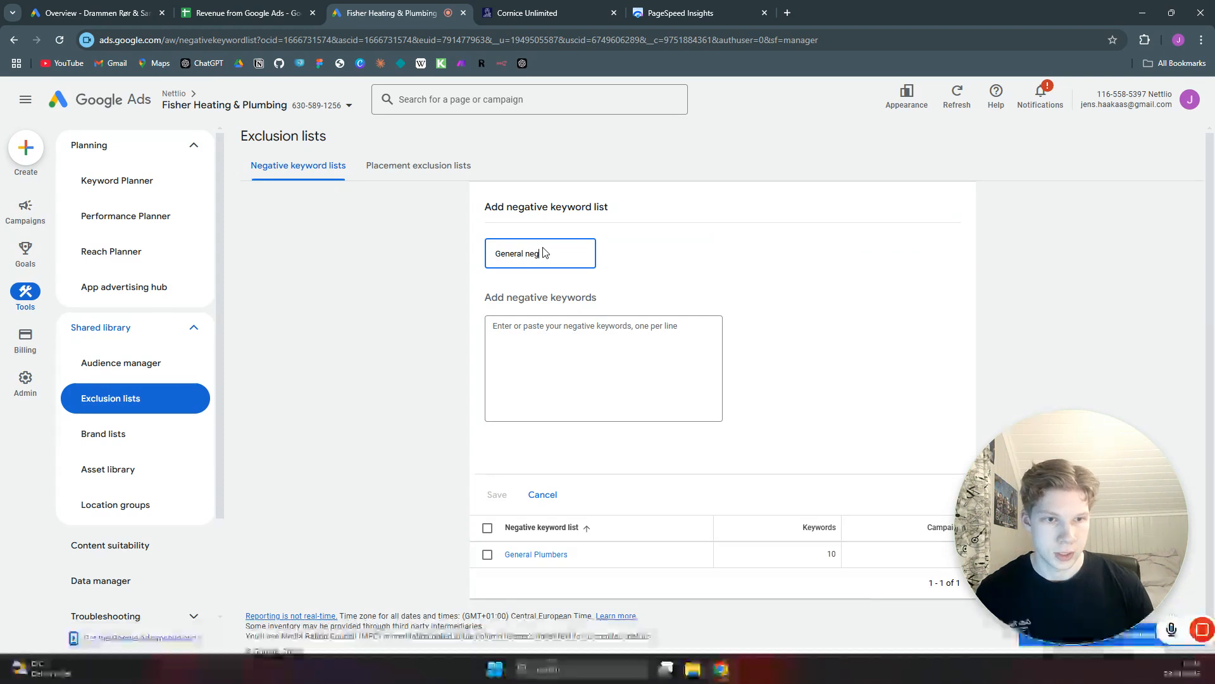
pyautogui.write('ative list')
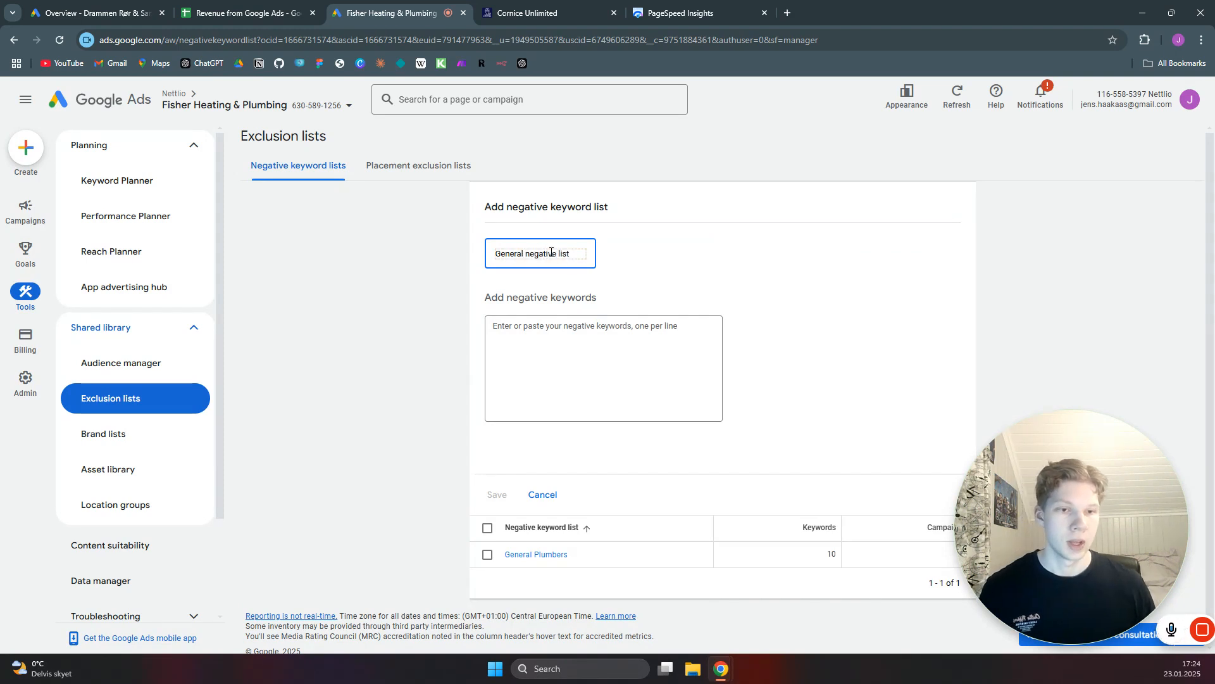
pyautogui.click(568, 334)
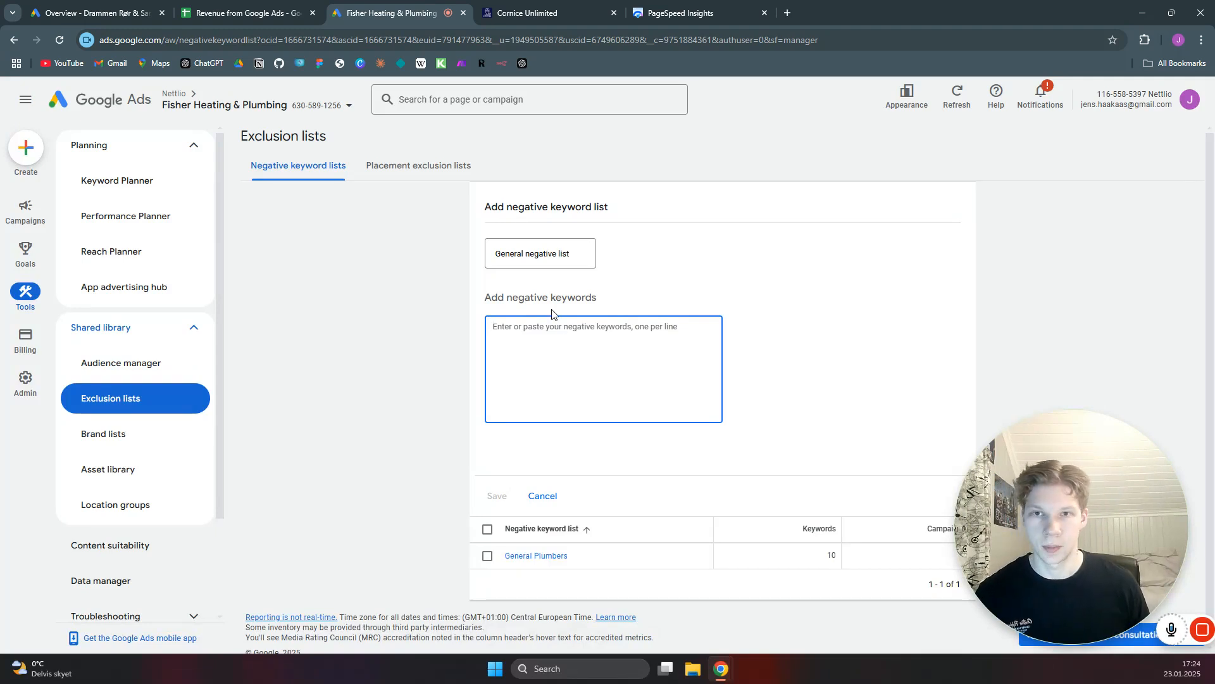
pyautogui.write('can can i cheap could diy free how manuals should would')
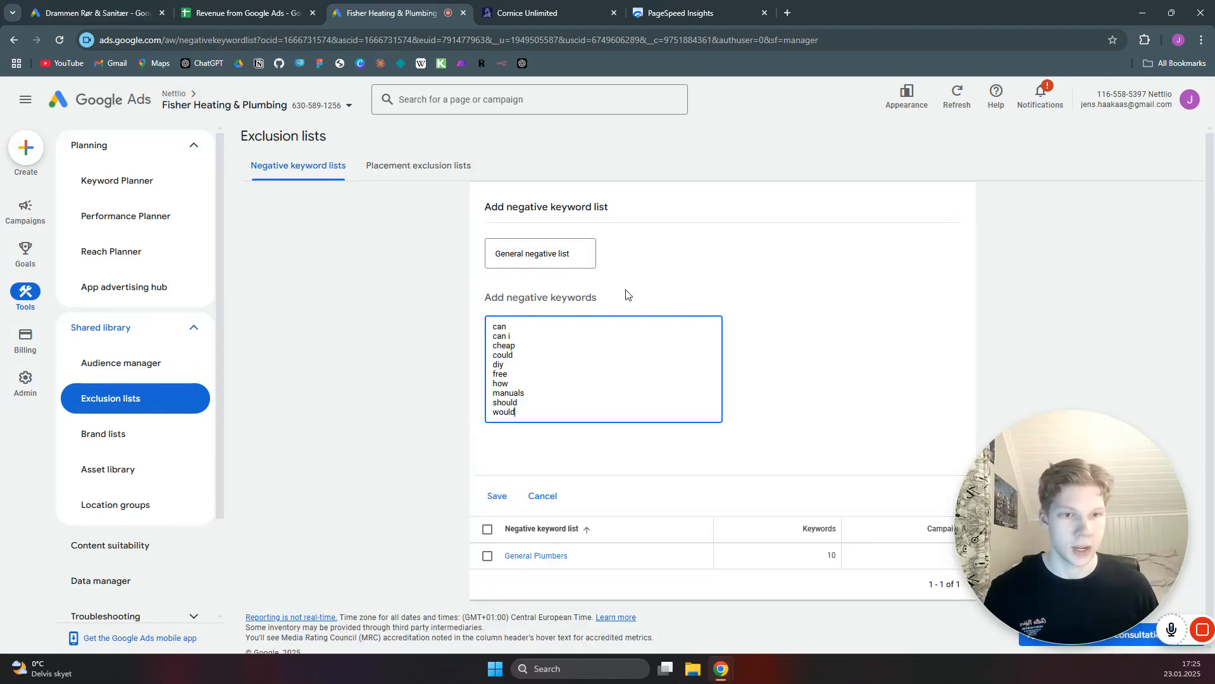